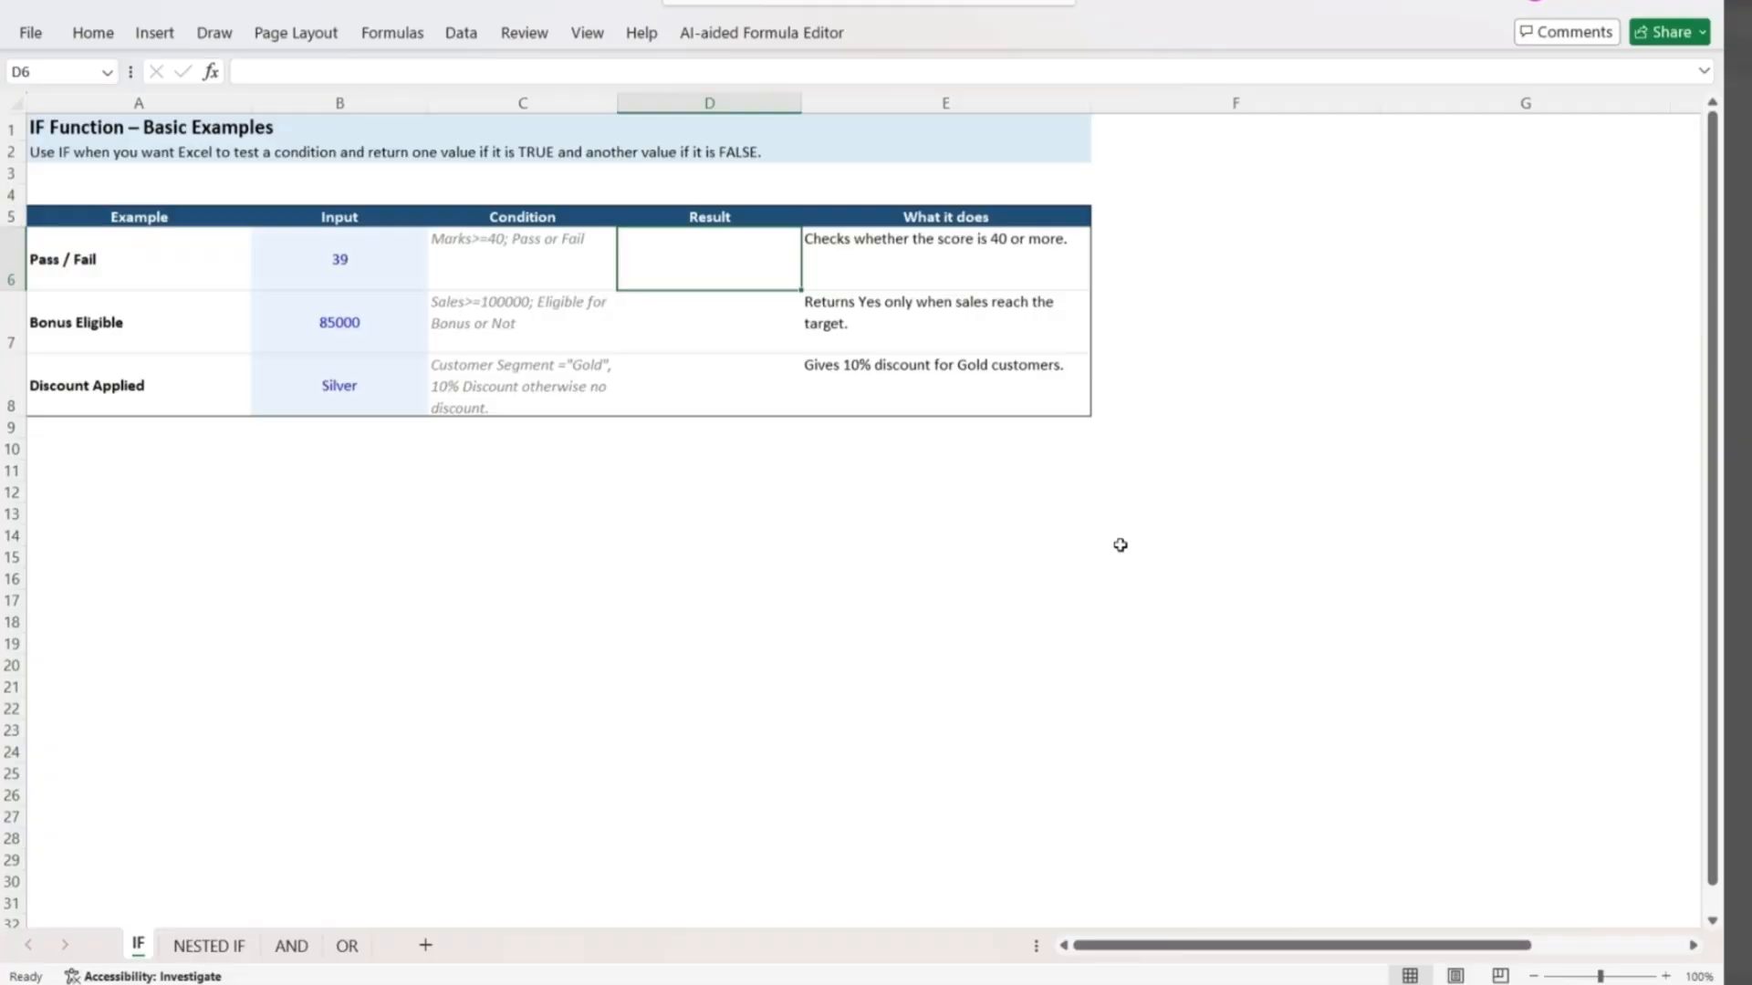
# In the Pass / Fail result cell D6, enter an IF formula returning "Pass" when B6>=40 and "Fail" otherwise.
pyautogui.write('=if(')
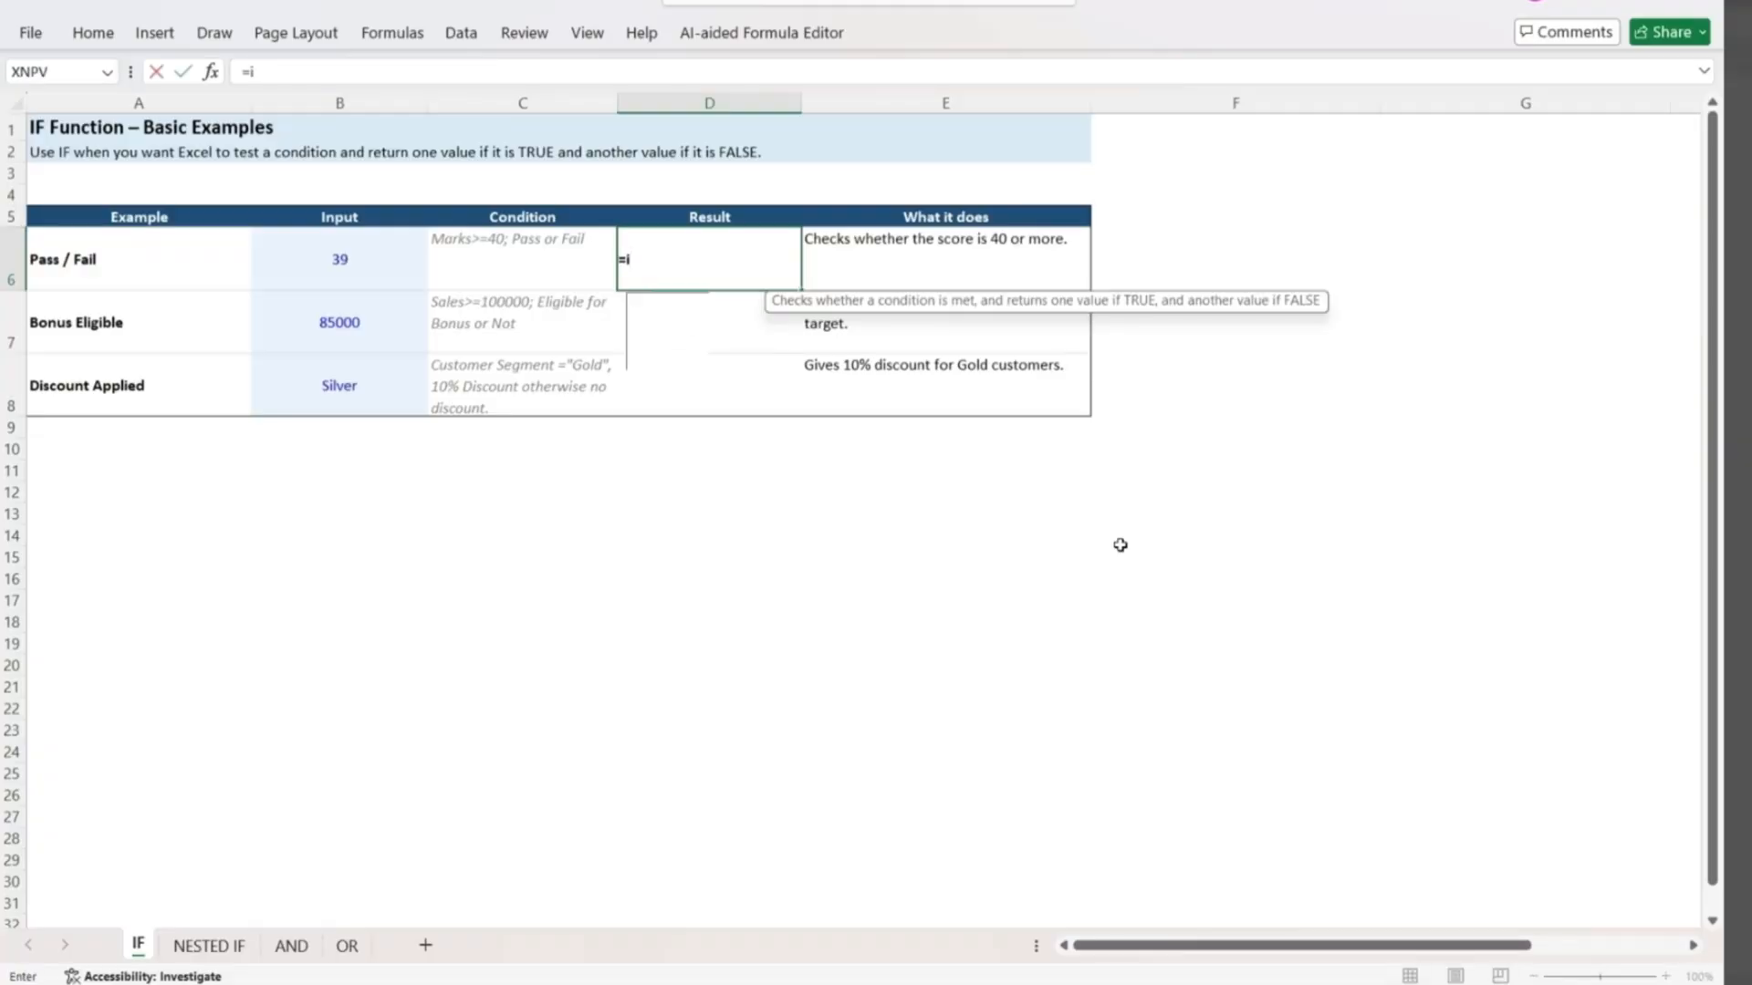
pyautogui.press('Left')
pyautogui.press('Left')
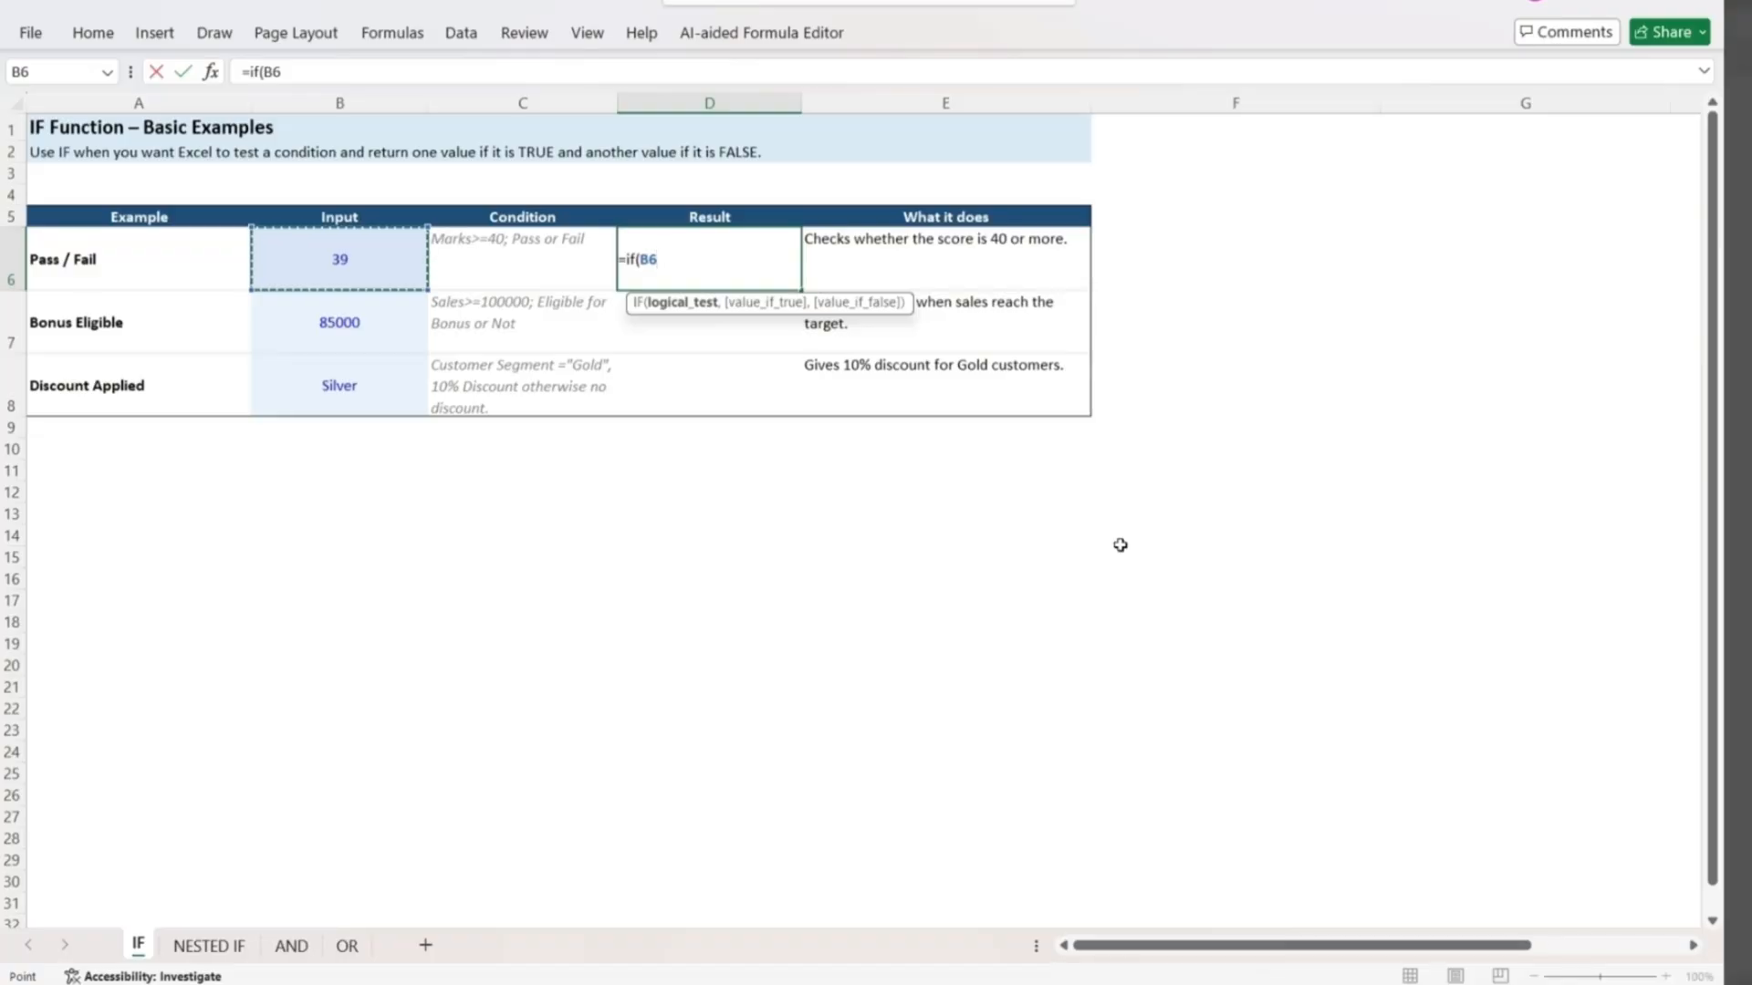
pyautogui.write('>=40')
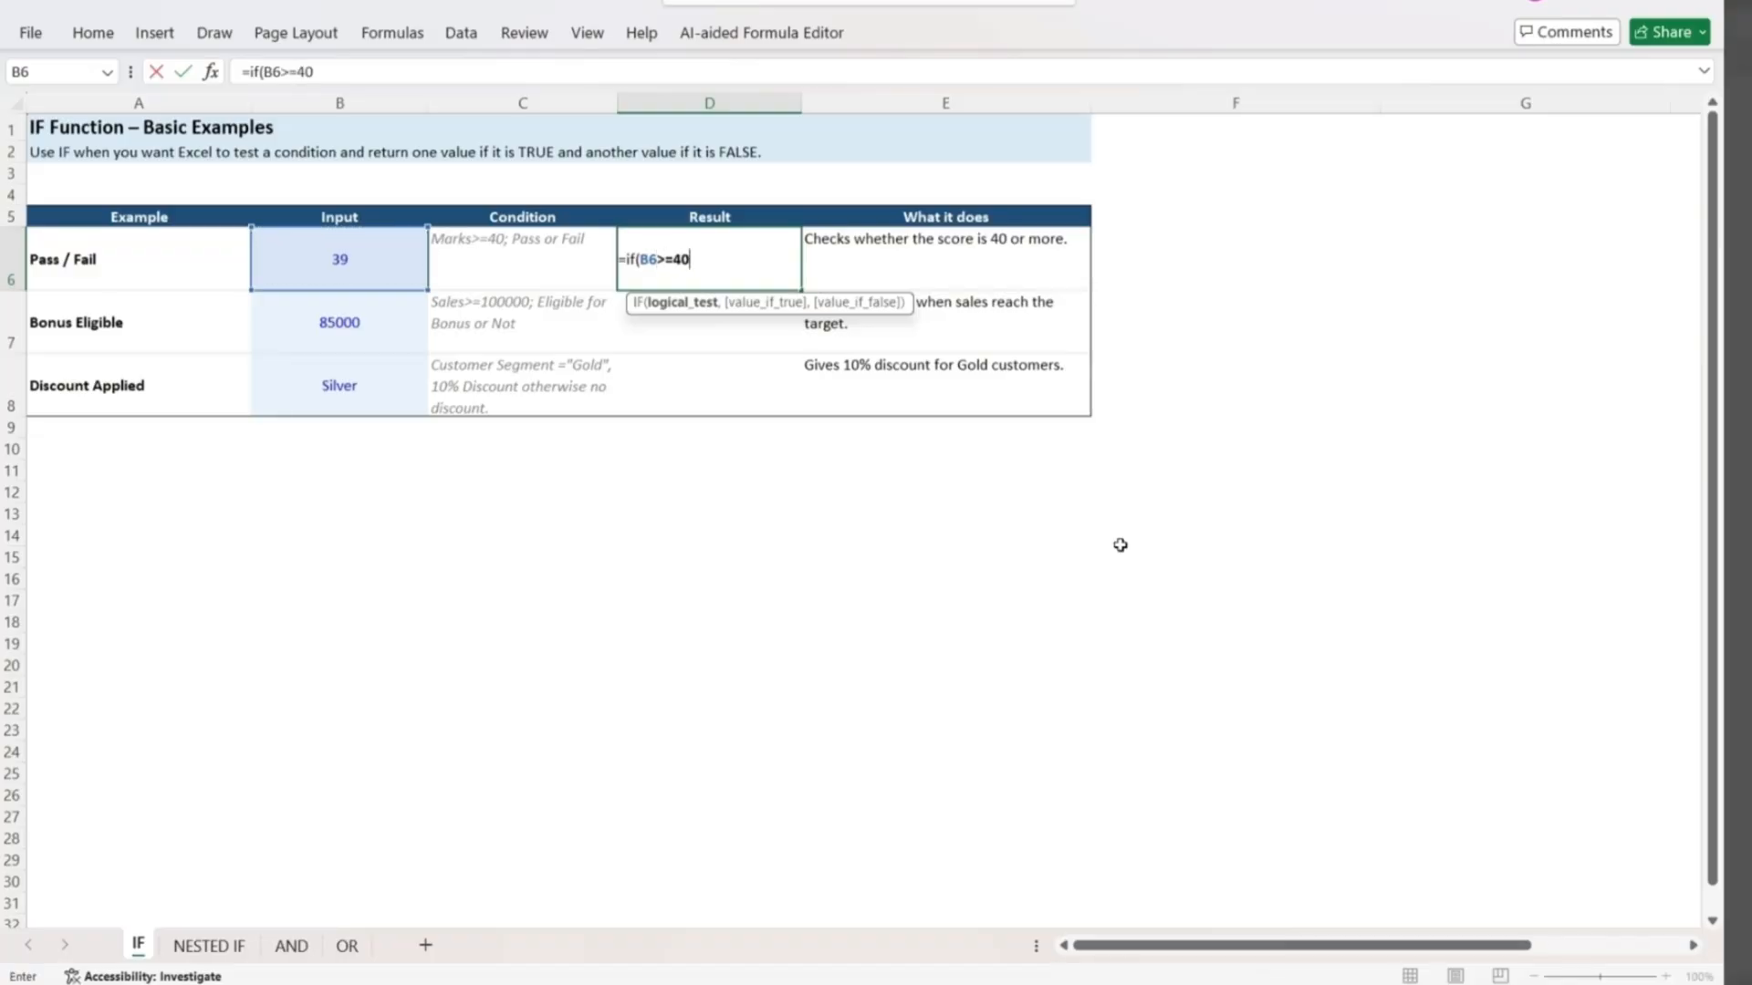
pyautogui.write(',"Pass')
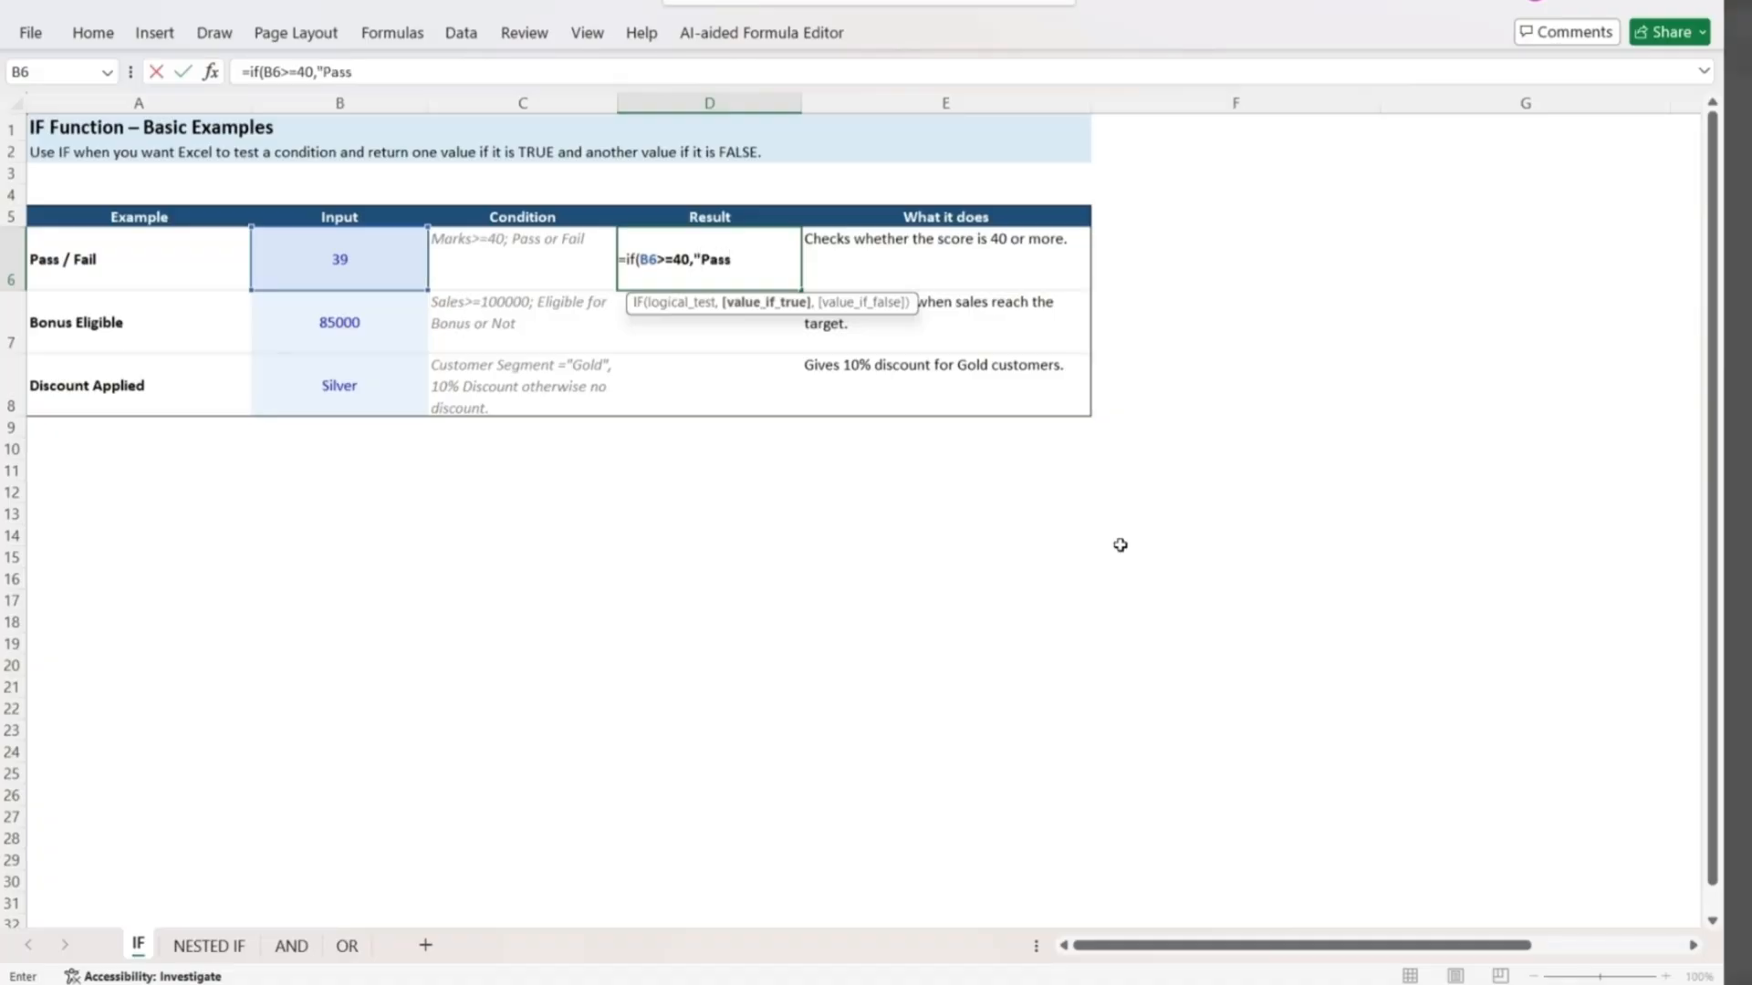
pyautogui.write('","Fail')
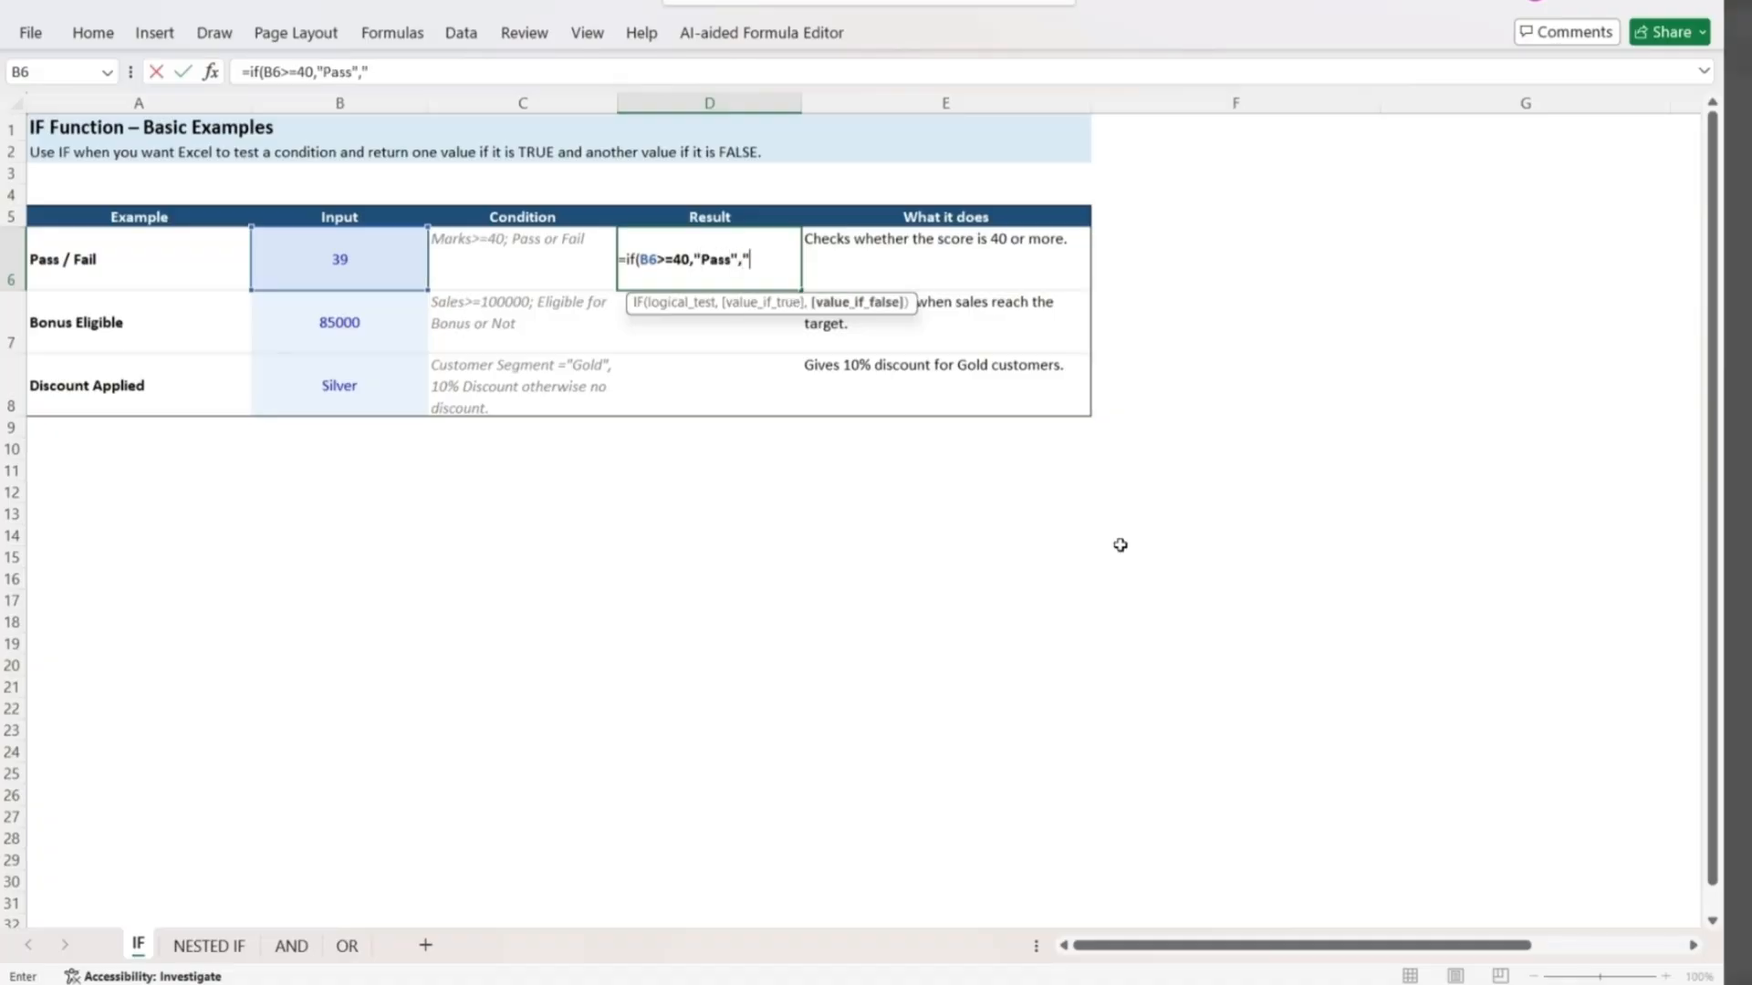
pyautogui.write('")')
pyautogui.press('Return')
# Set the Pass / Fail input in B6 to 50 to test the formula.
pyautogui.press('Up')
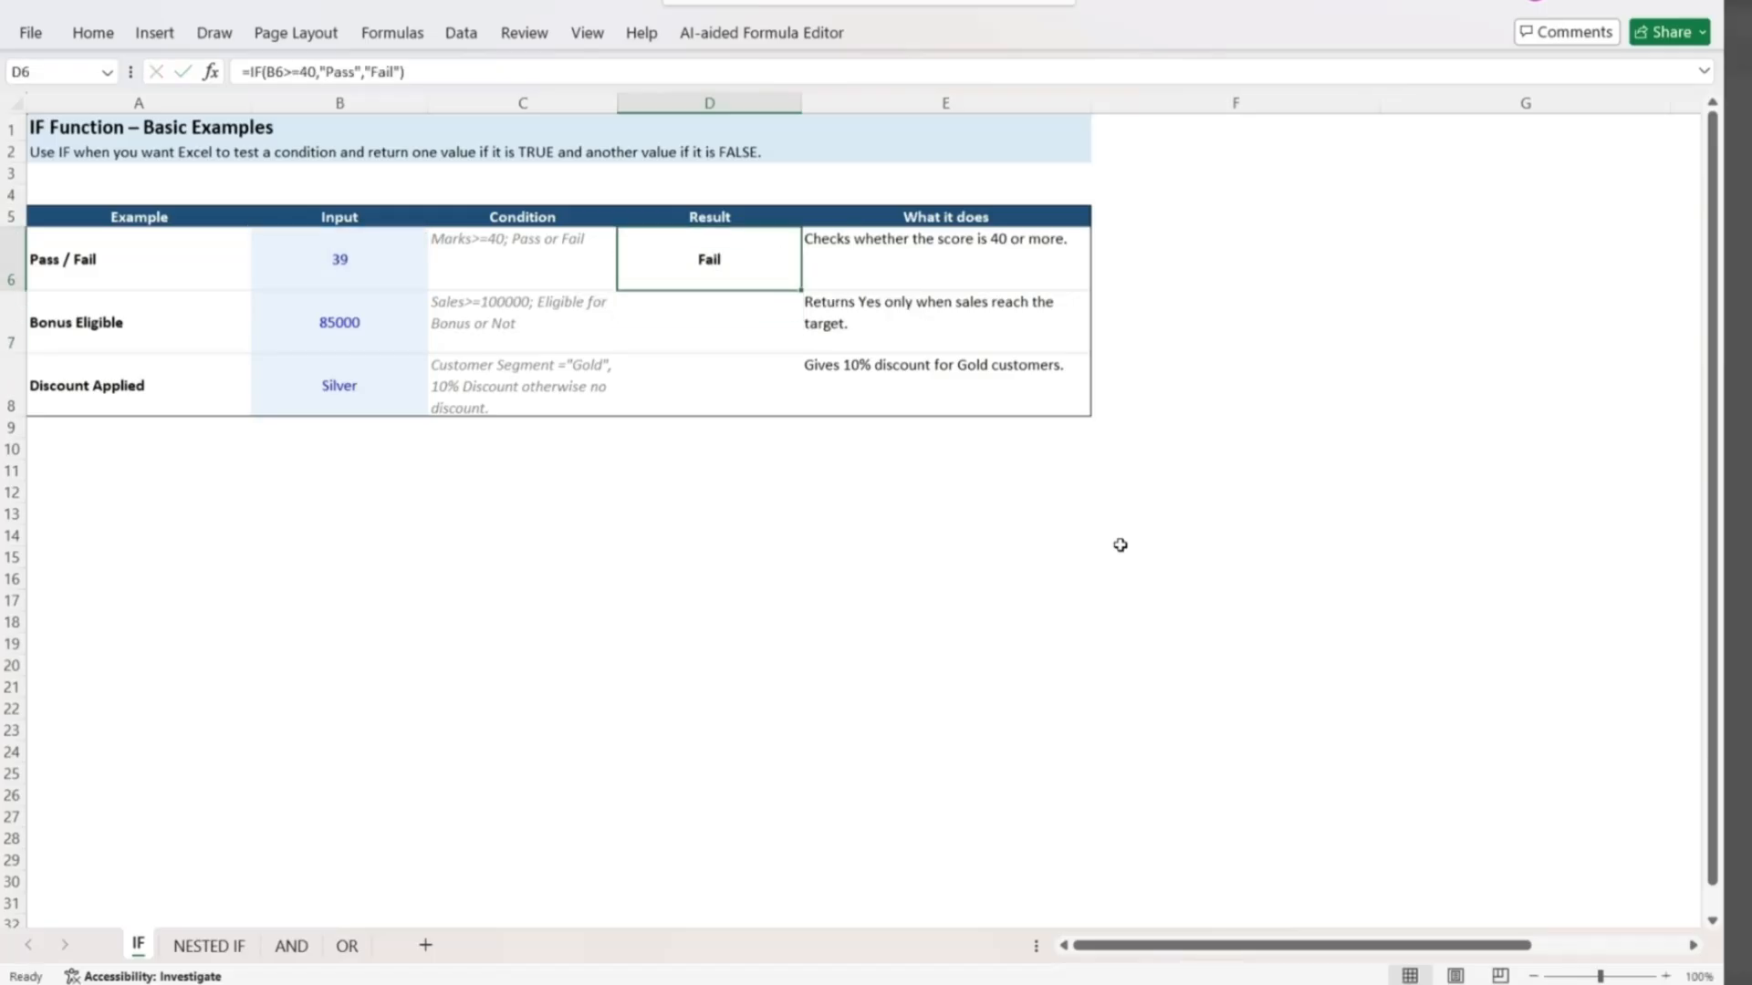
pyautogui.press('Left')
pyautogui.press('Left')
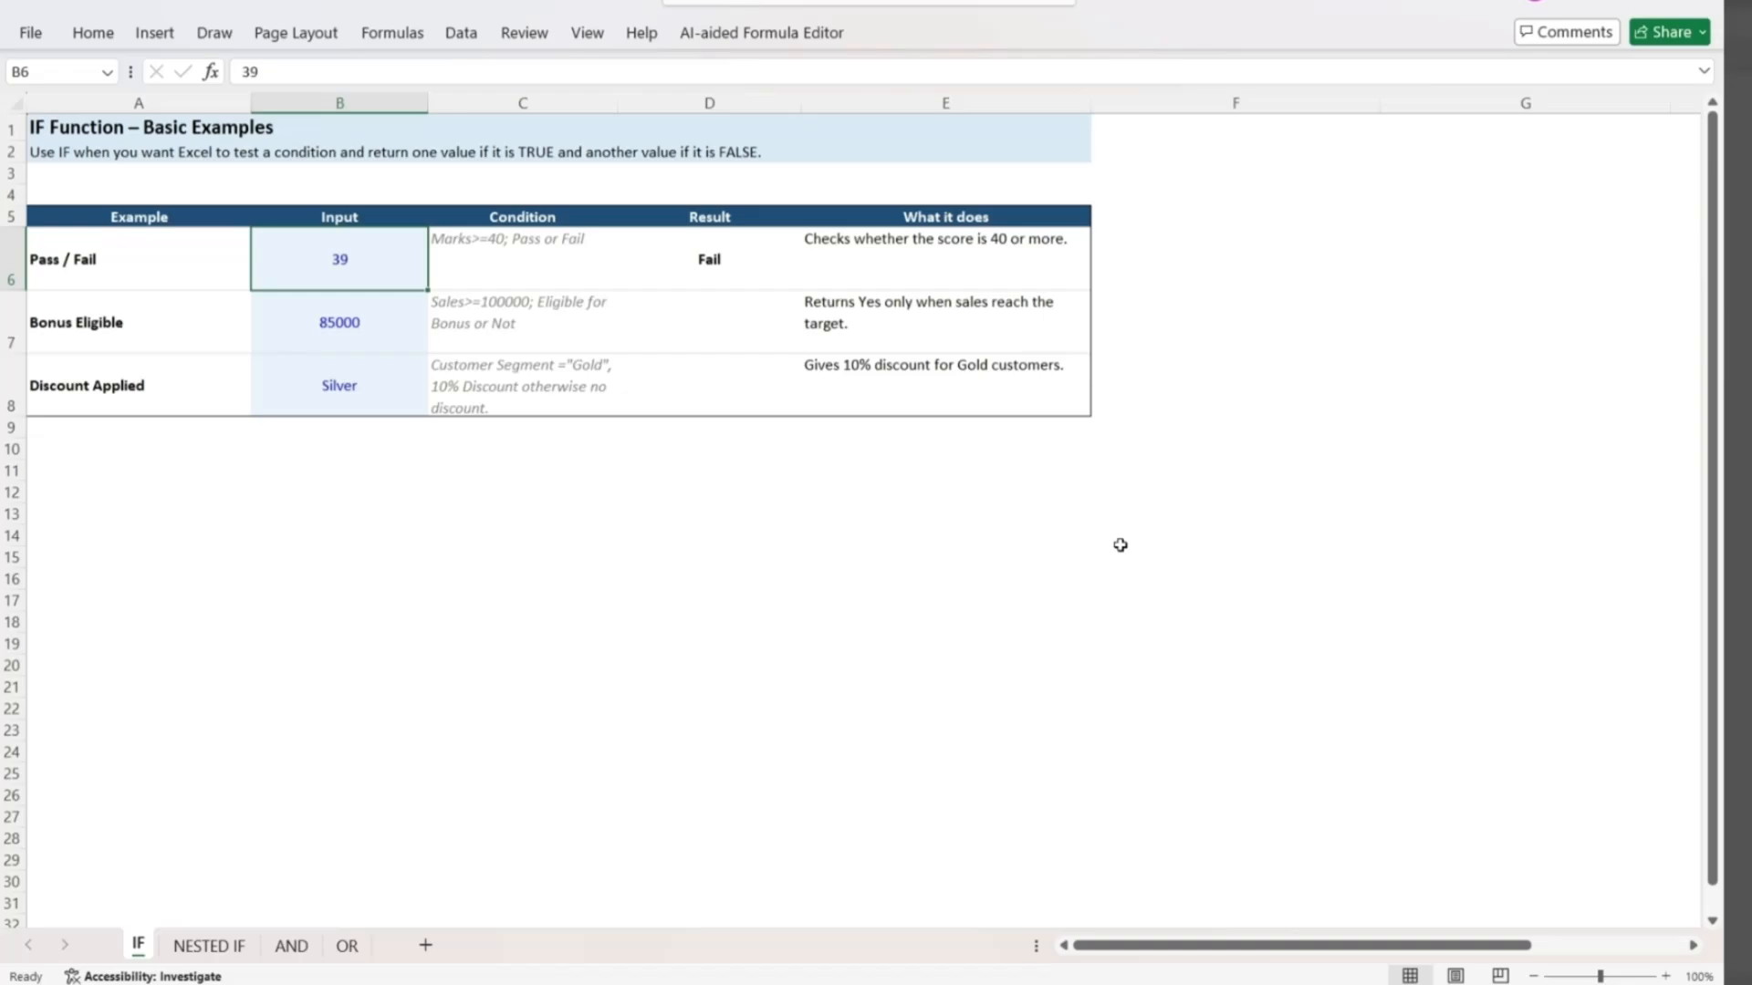
pyautogui.press('Right')
pyautogui.press('Right')
pyautogui.press('Left')
pyautogui.press('Left')
pyautogui.write('50')
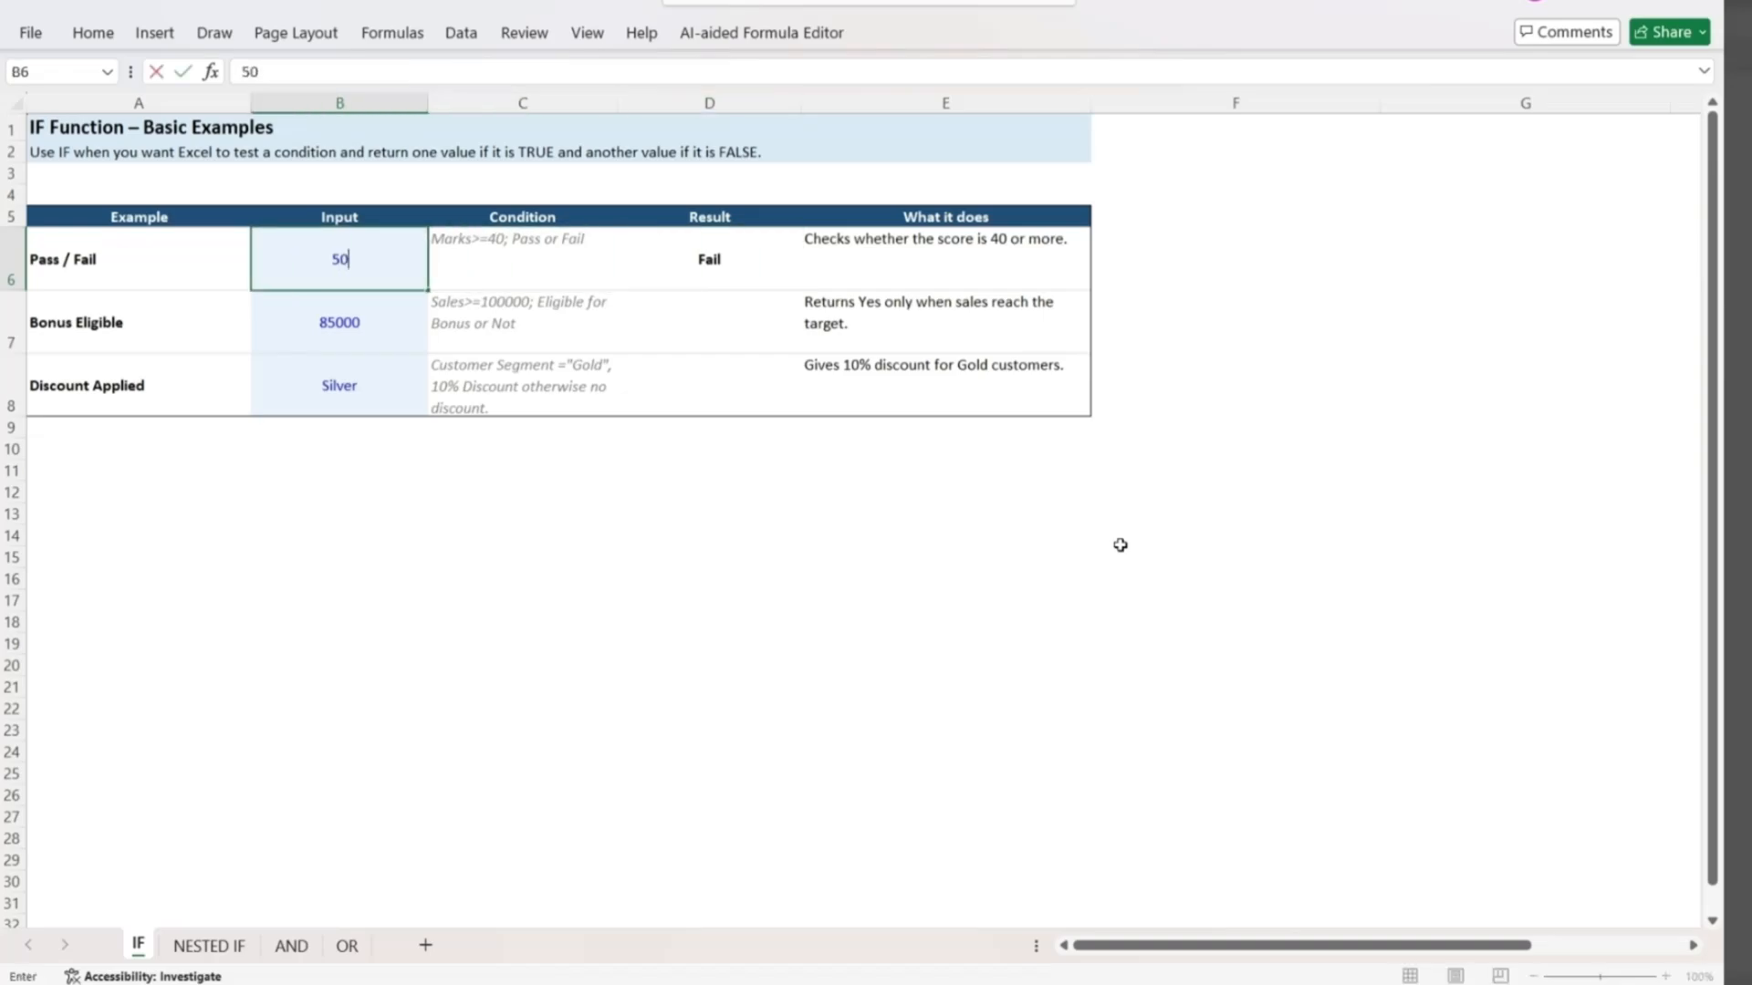
pyautogui.press('Return')
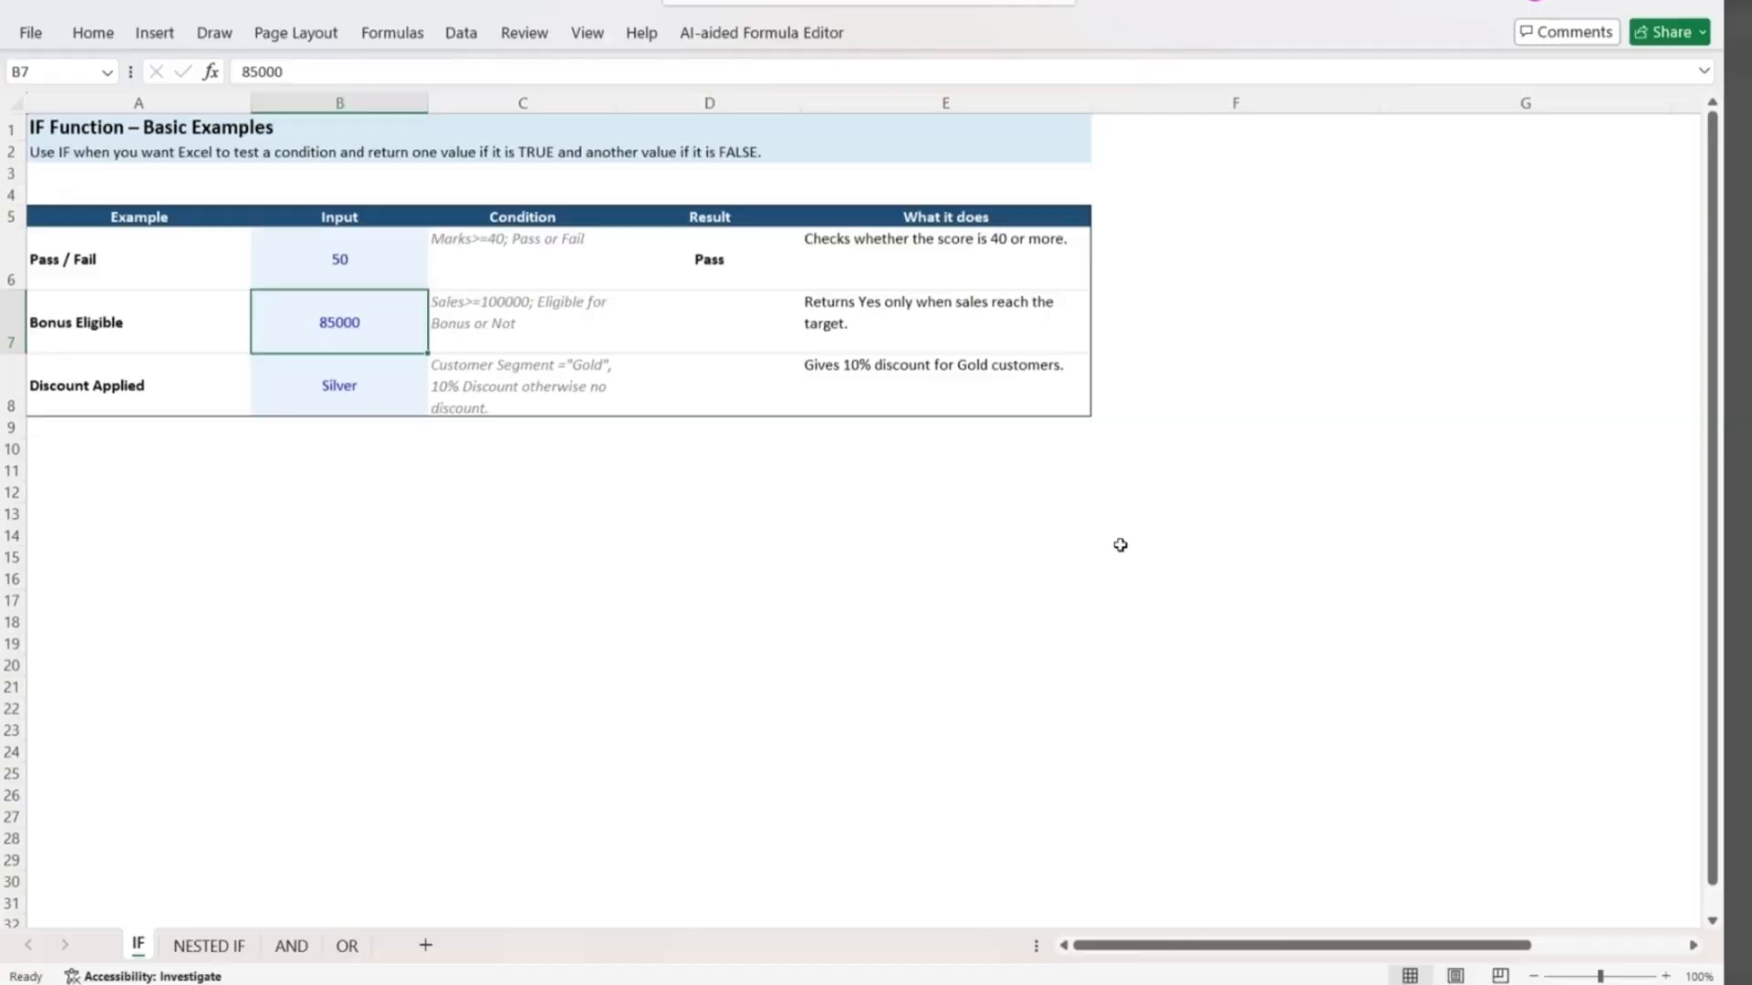
# In the Bonus Eligible result cell D7, enter an IF formula returning "Eligible" when B7>=100000 and "Not Eligible" otherwise.
pyautogui.press('Right')
pyautogui.press('Right')
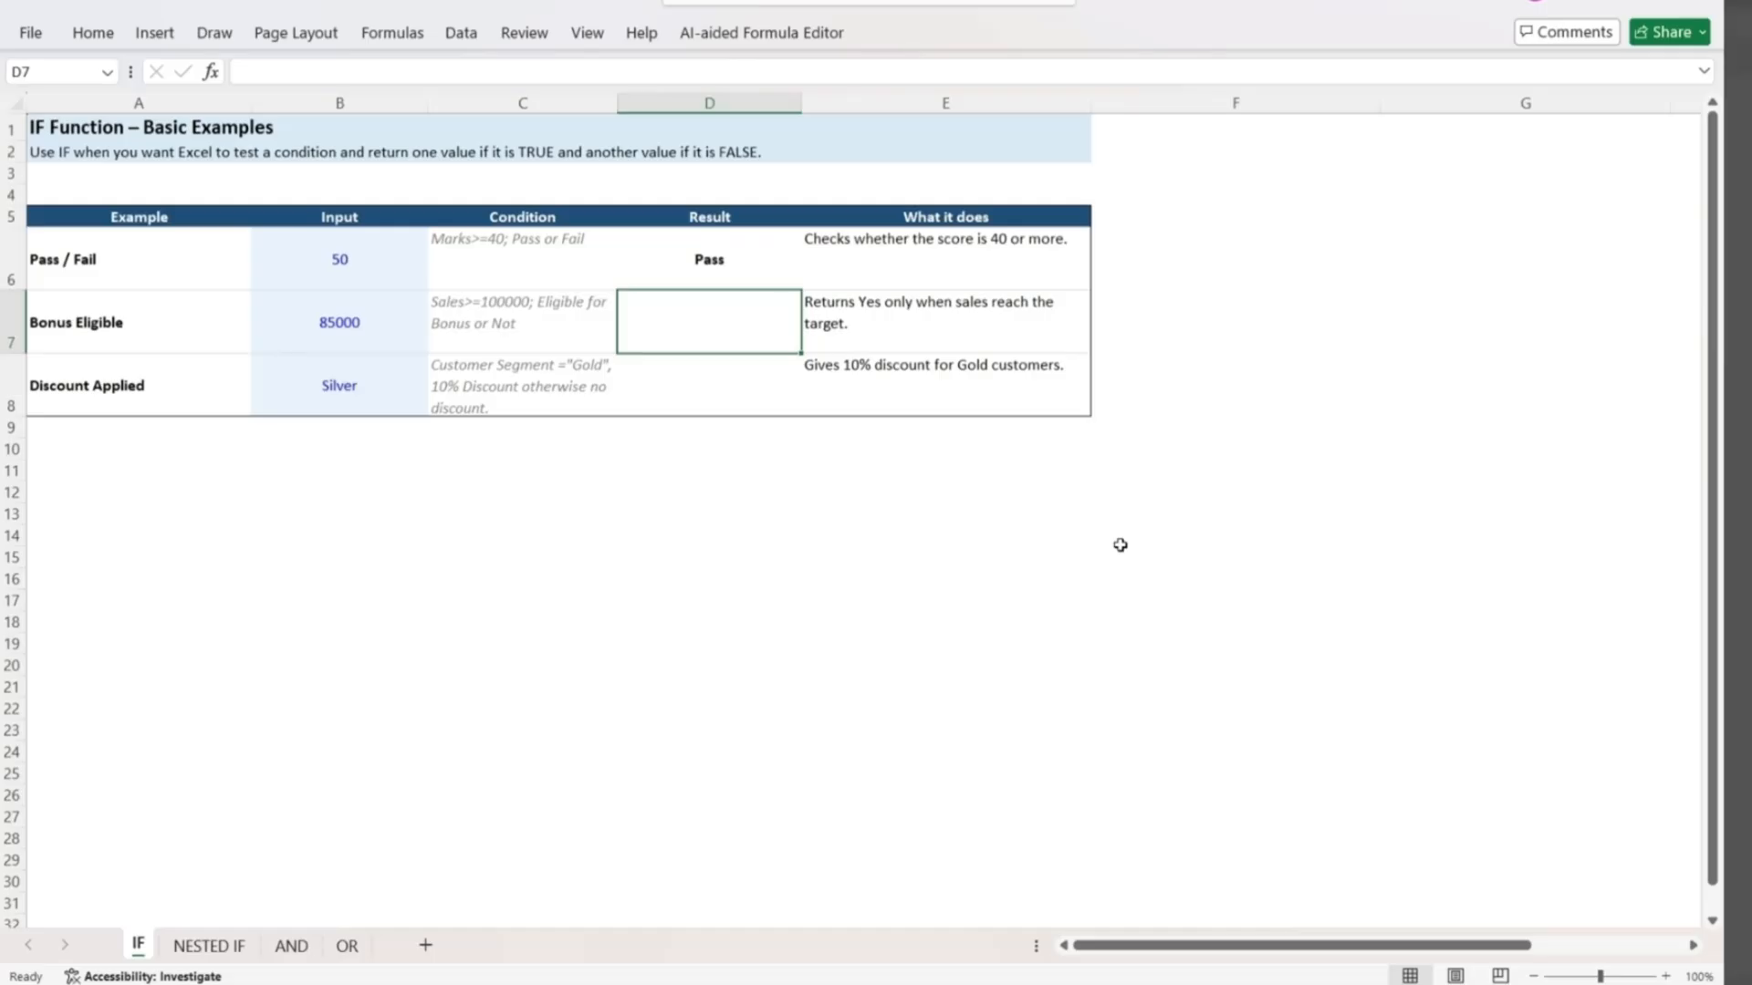
pyautogui.write('=if(')
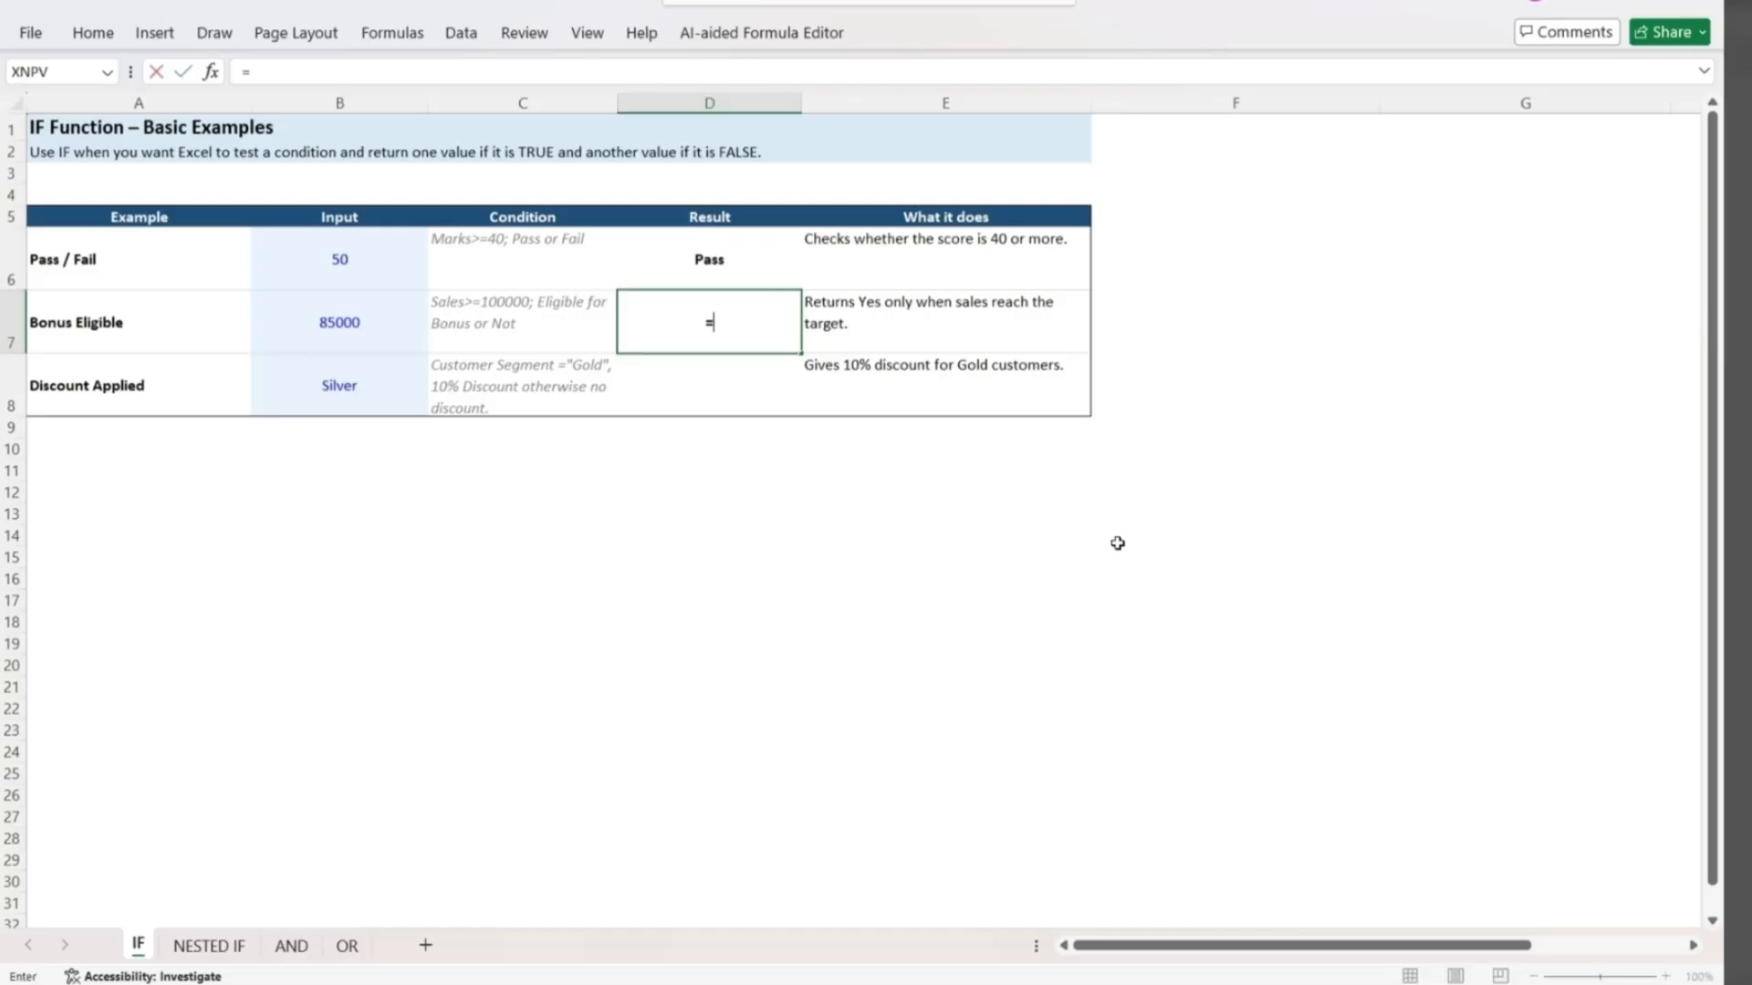
pyautogui.press('Left')
pyautogui.press('Left')
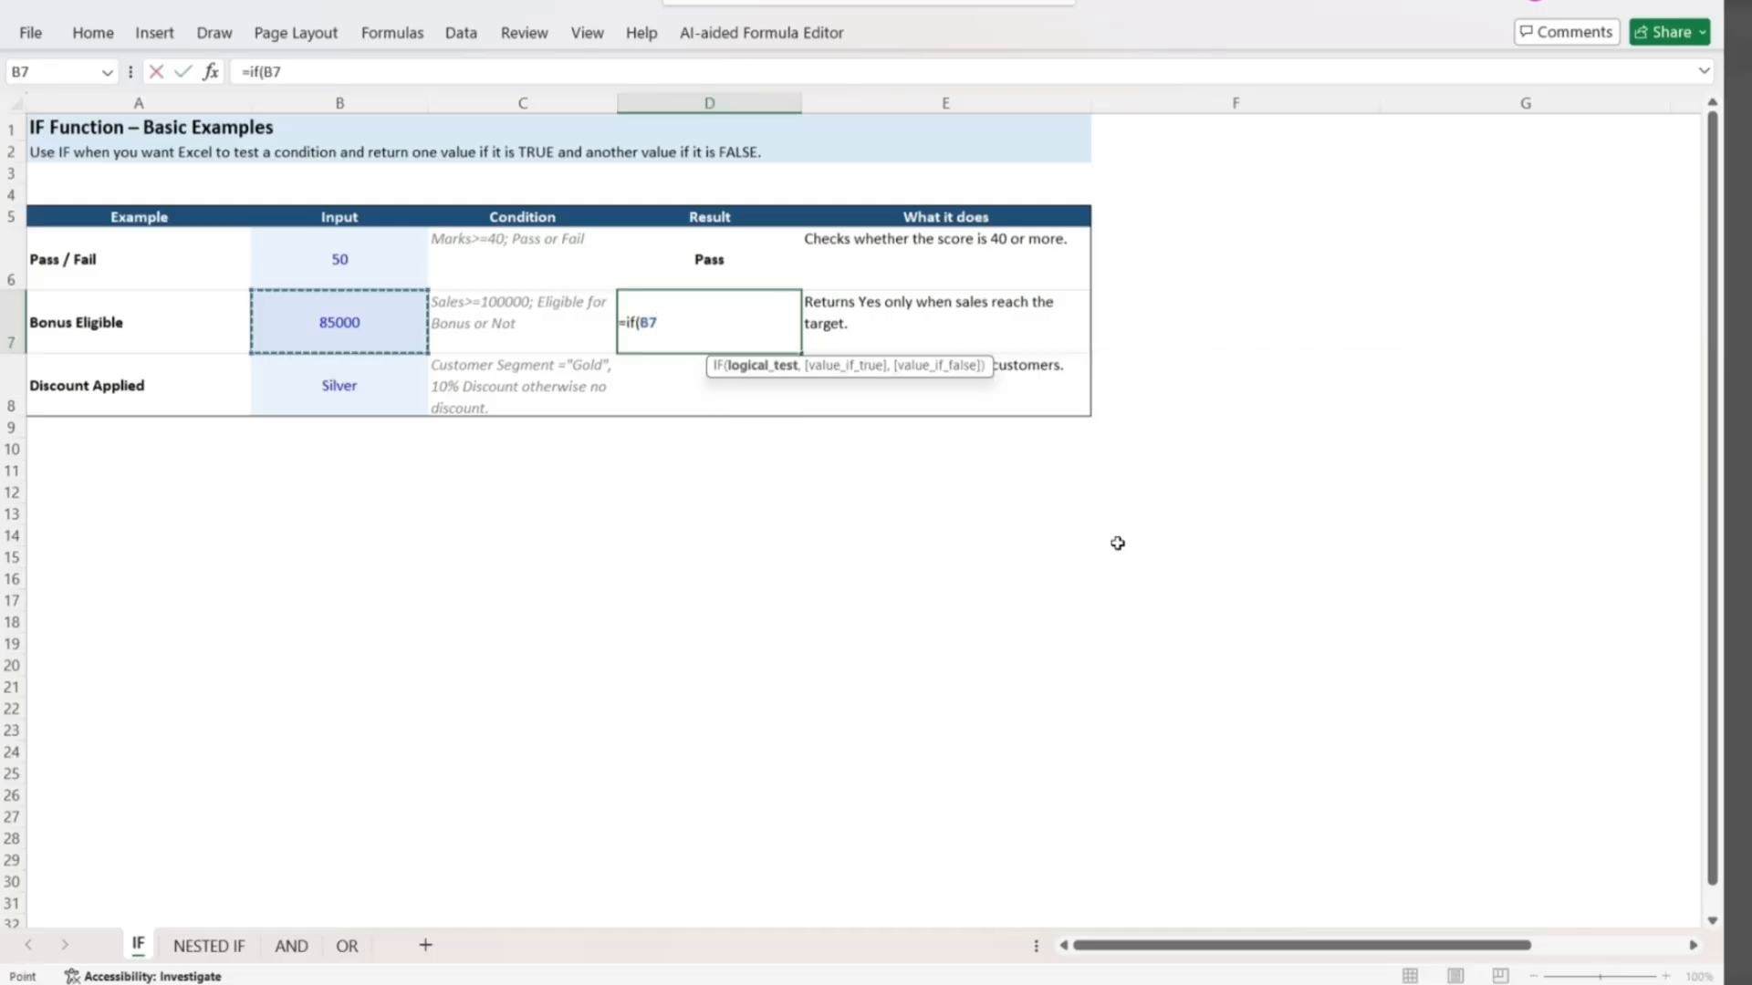
pyautogui.write('>=1')
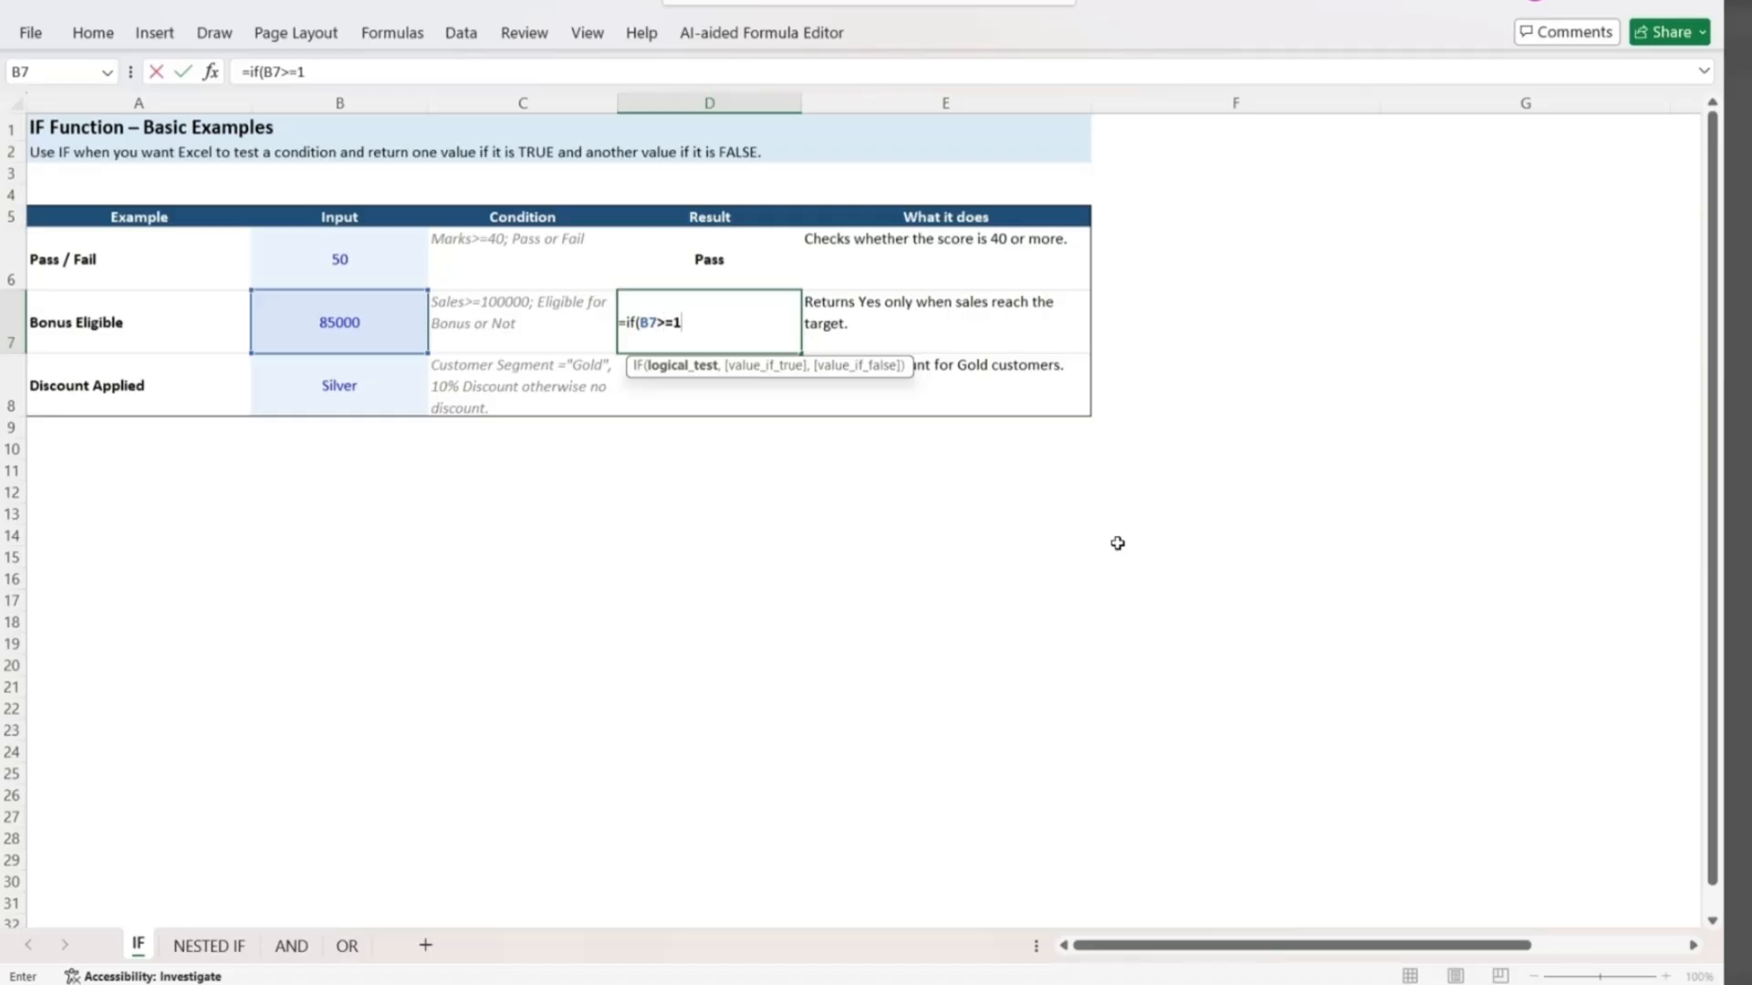
pyautogui.write('00000,')
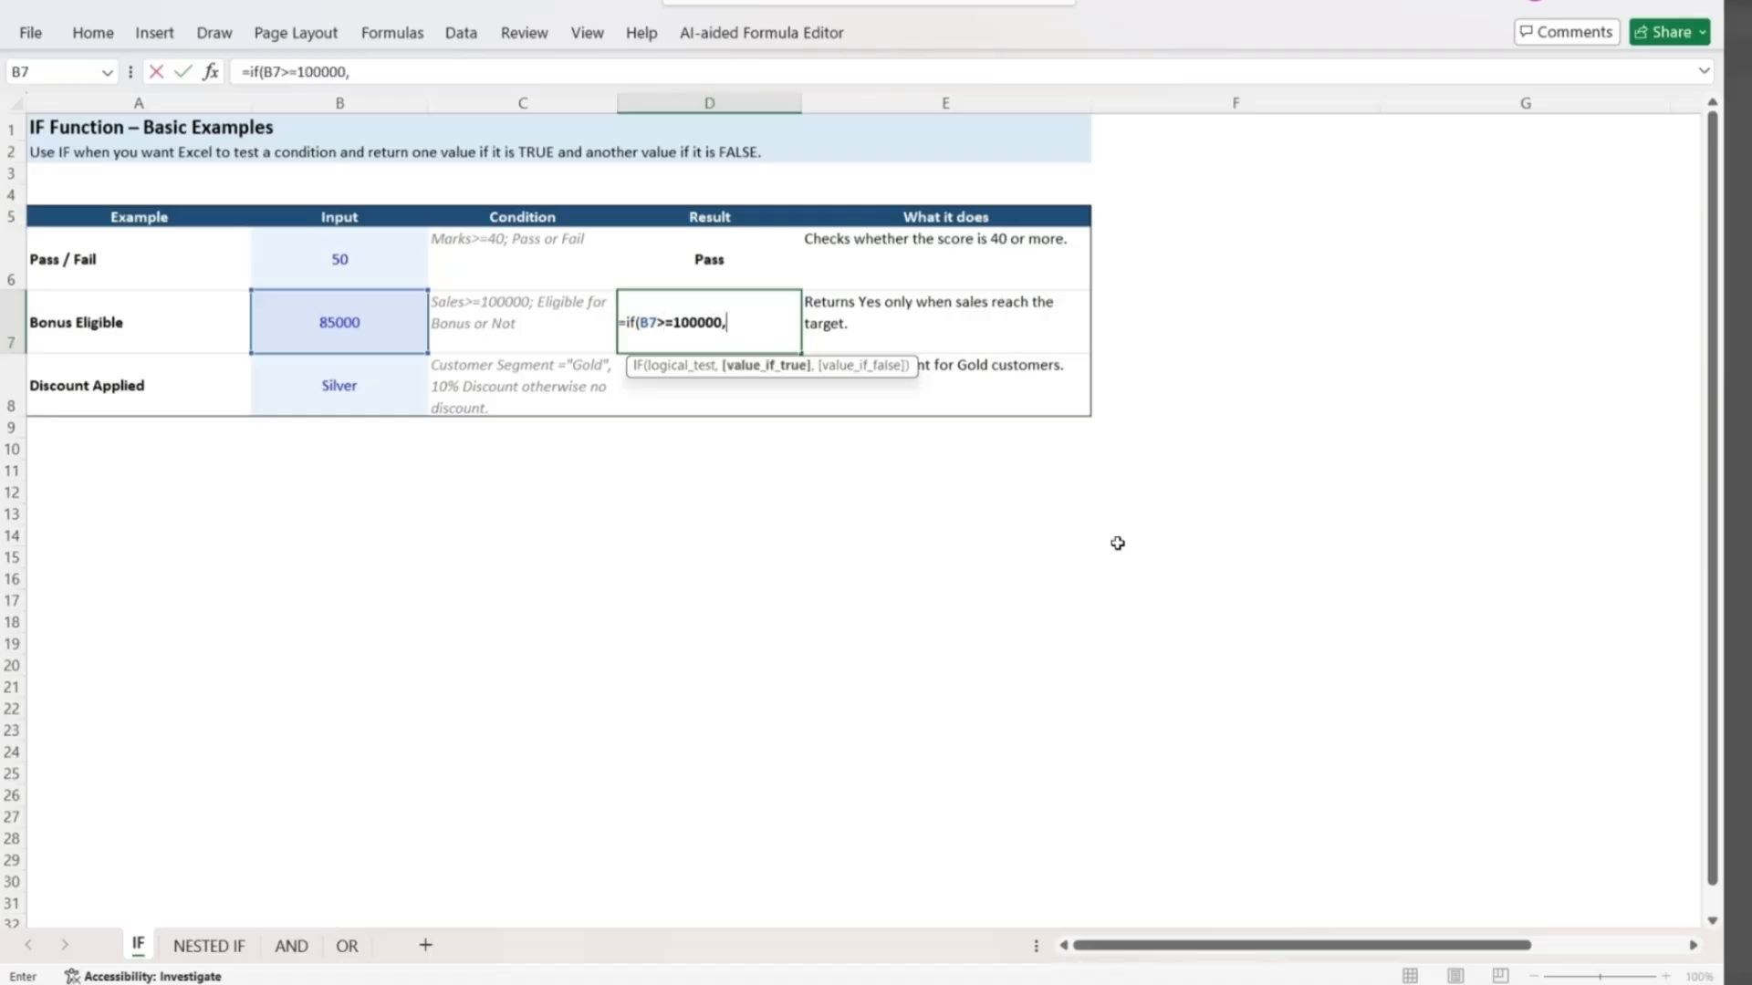
pyautogui.write('"Eligible",')
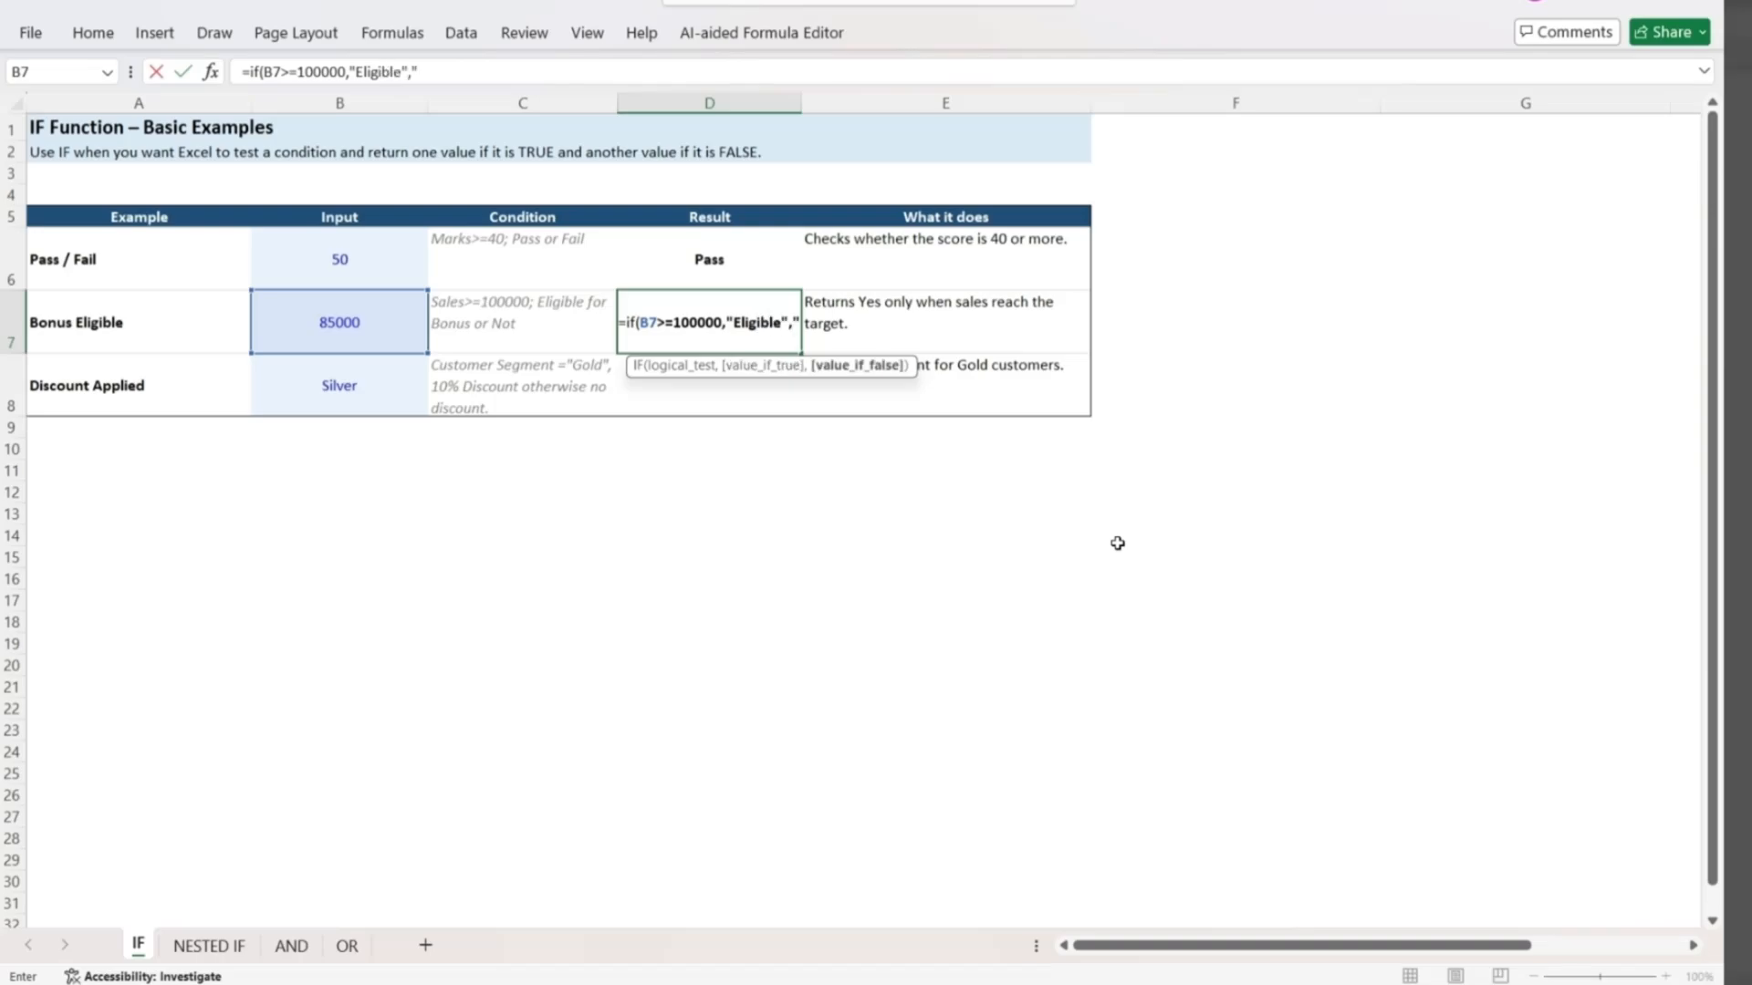
pyautogui.write('"Not Eligible"')
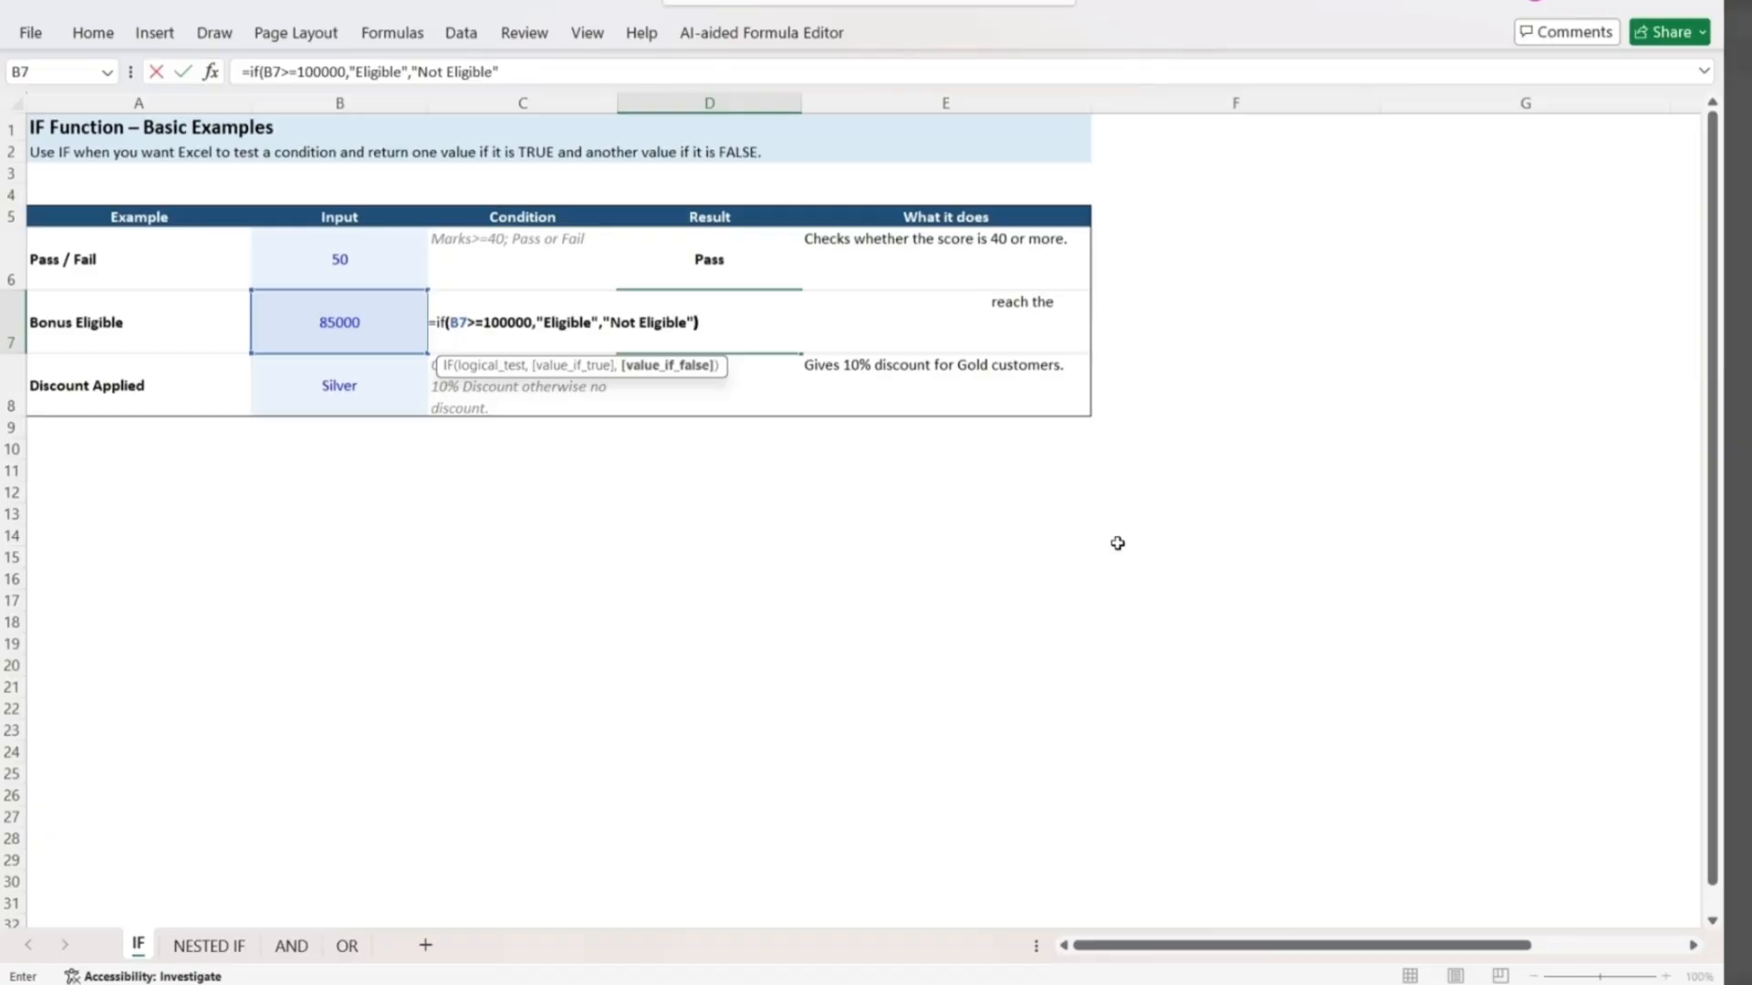
pyautogui.press('Return')
# Set the Bonus Eligible input in B7 to 100000 to test the formula.
pyautogui.press('Up')
pyautogui.press('Left')
pyautogui.press('Left')
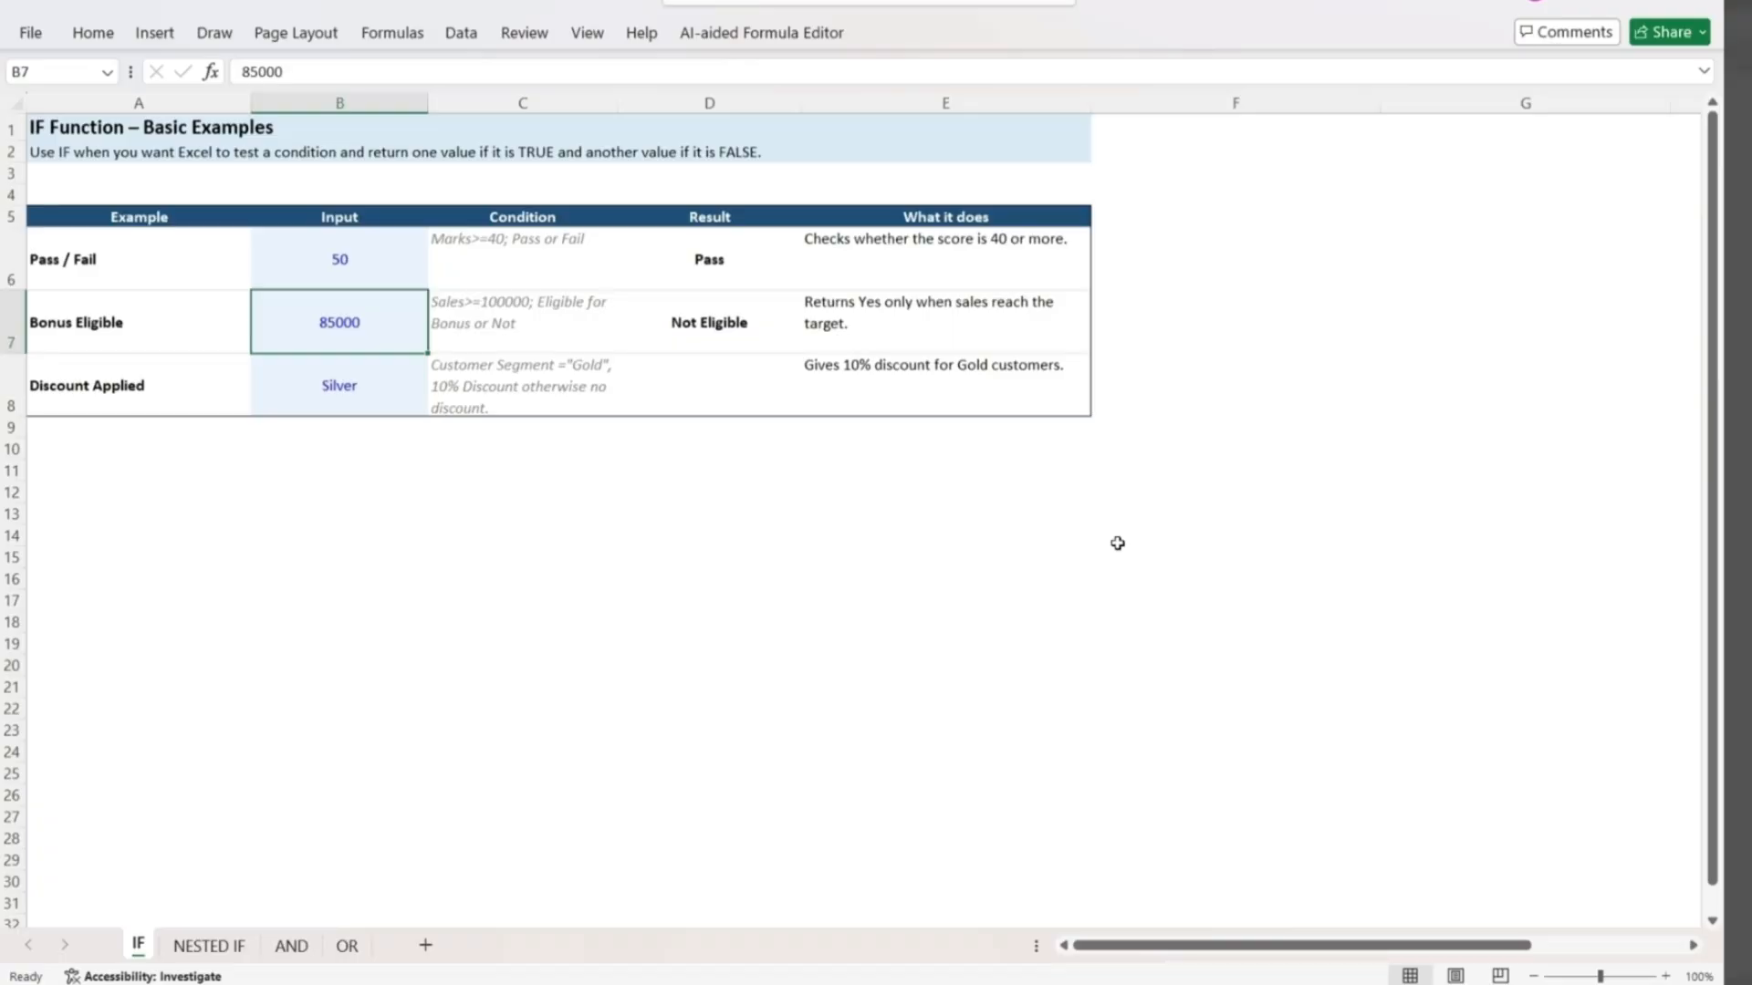
pyautogui.write('100000')
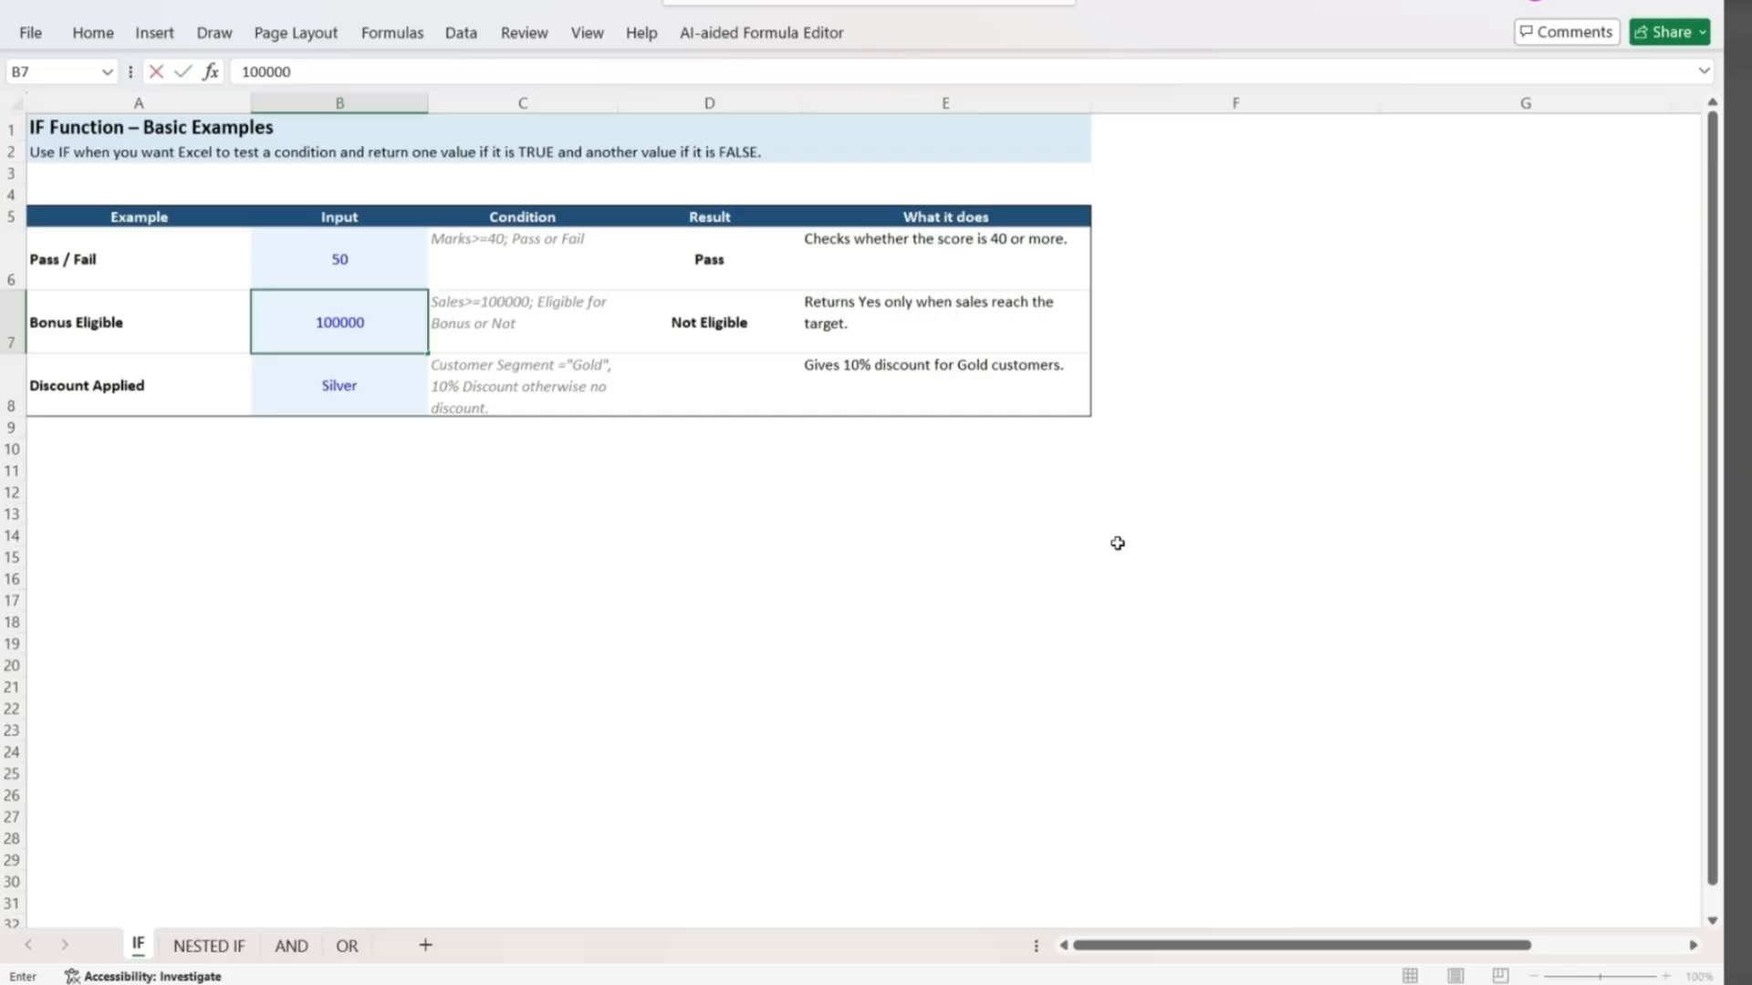
pyautogui.press('Return')
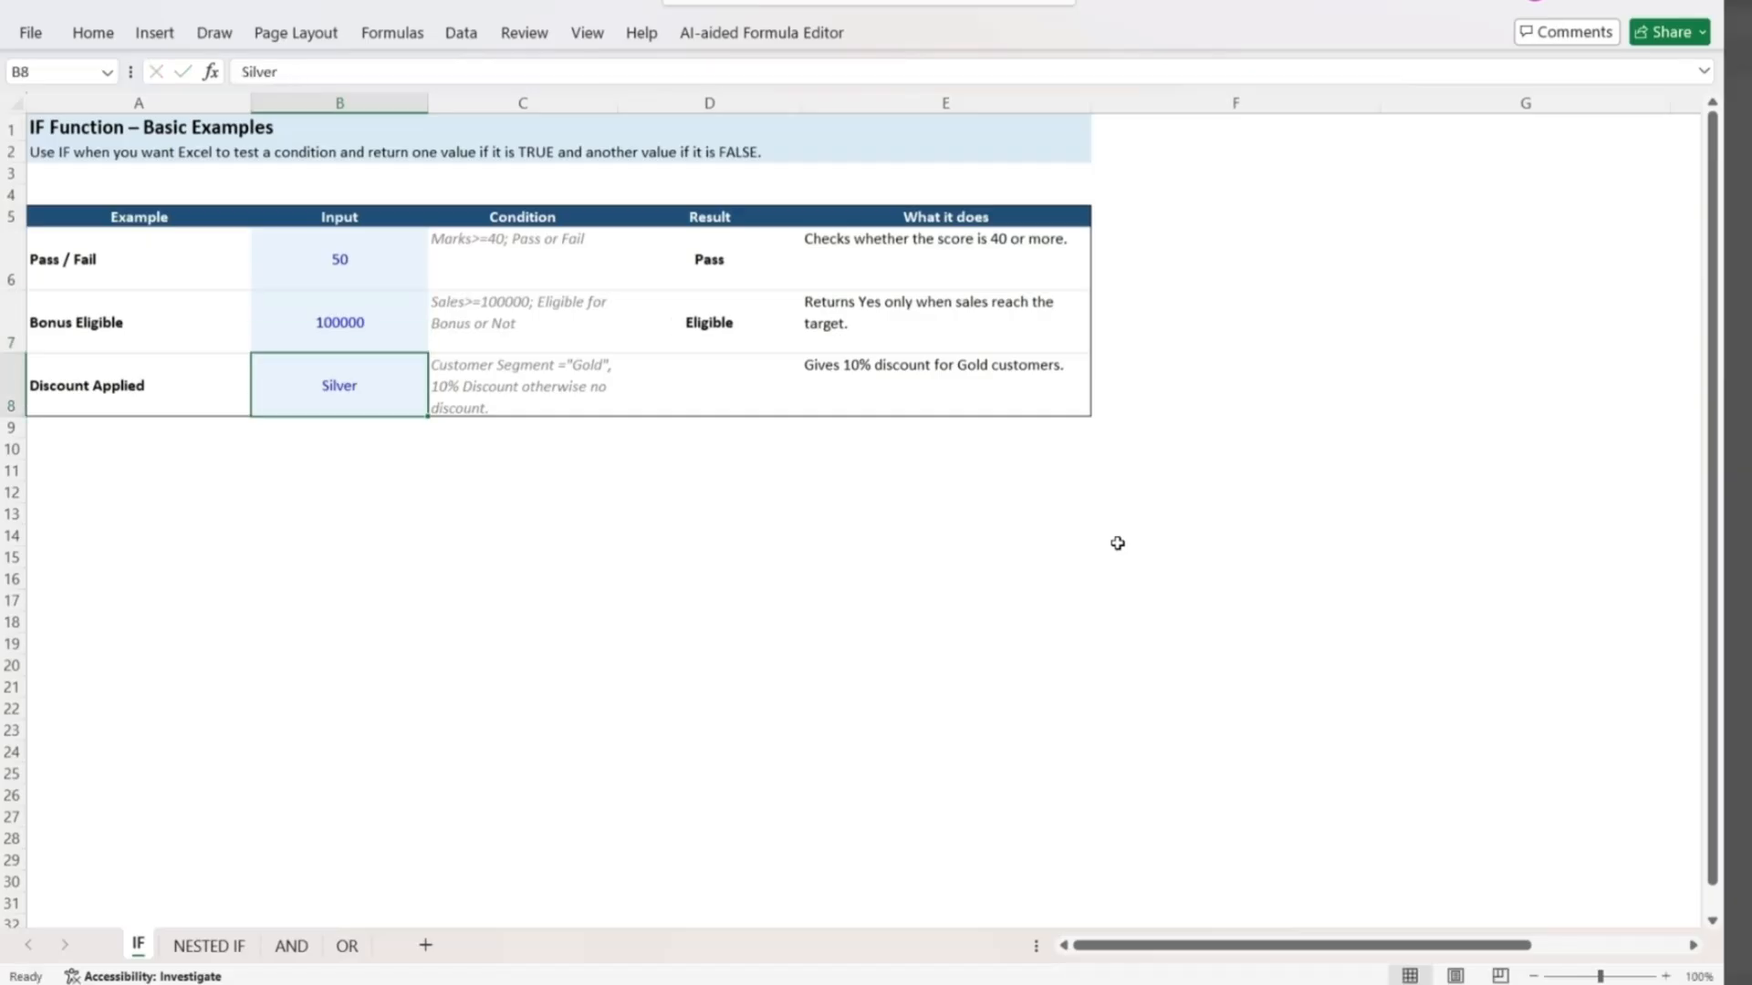
# In the Discount Applied result cell D8, enter an IF formula returning 10% when B8="Gold" and 0% otherwise.
pyautogui.press('Right')
pyautogui.press('Right')
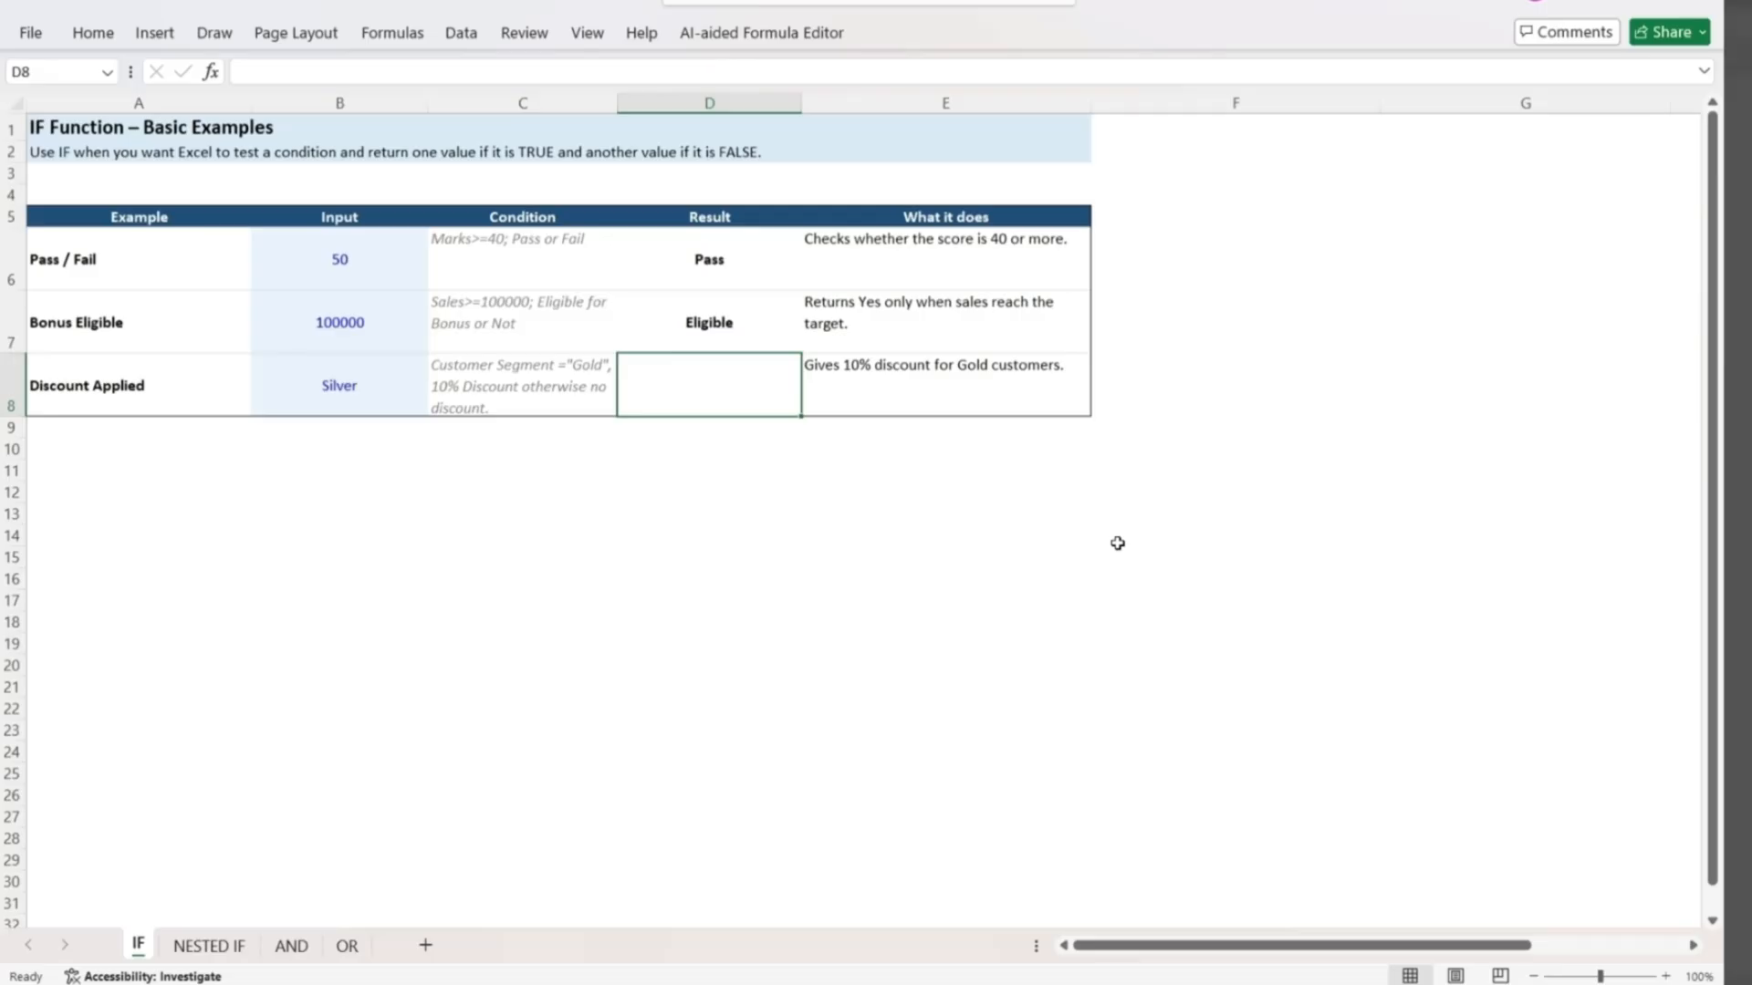
pyautogui.write('=if(')
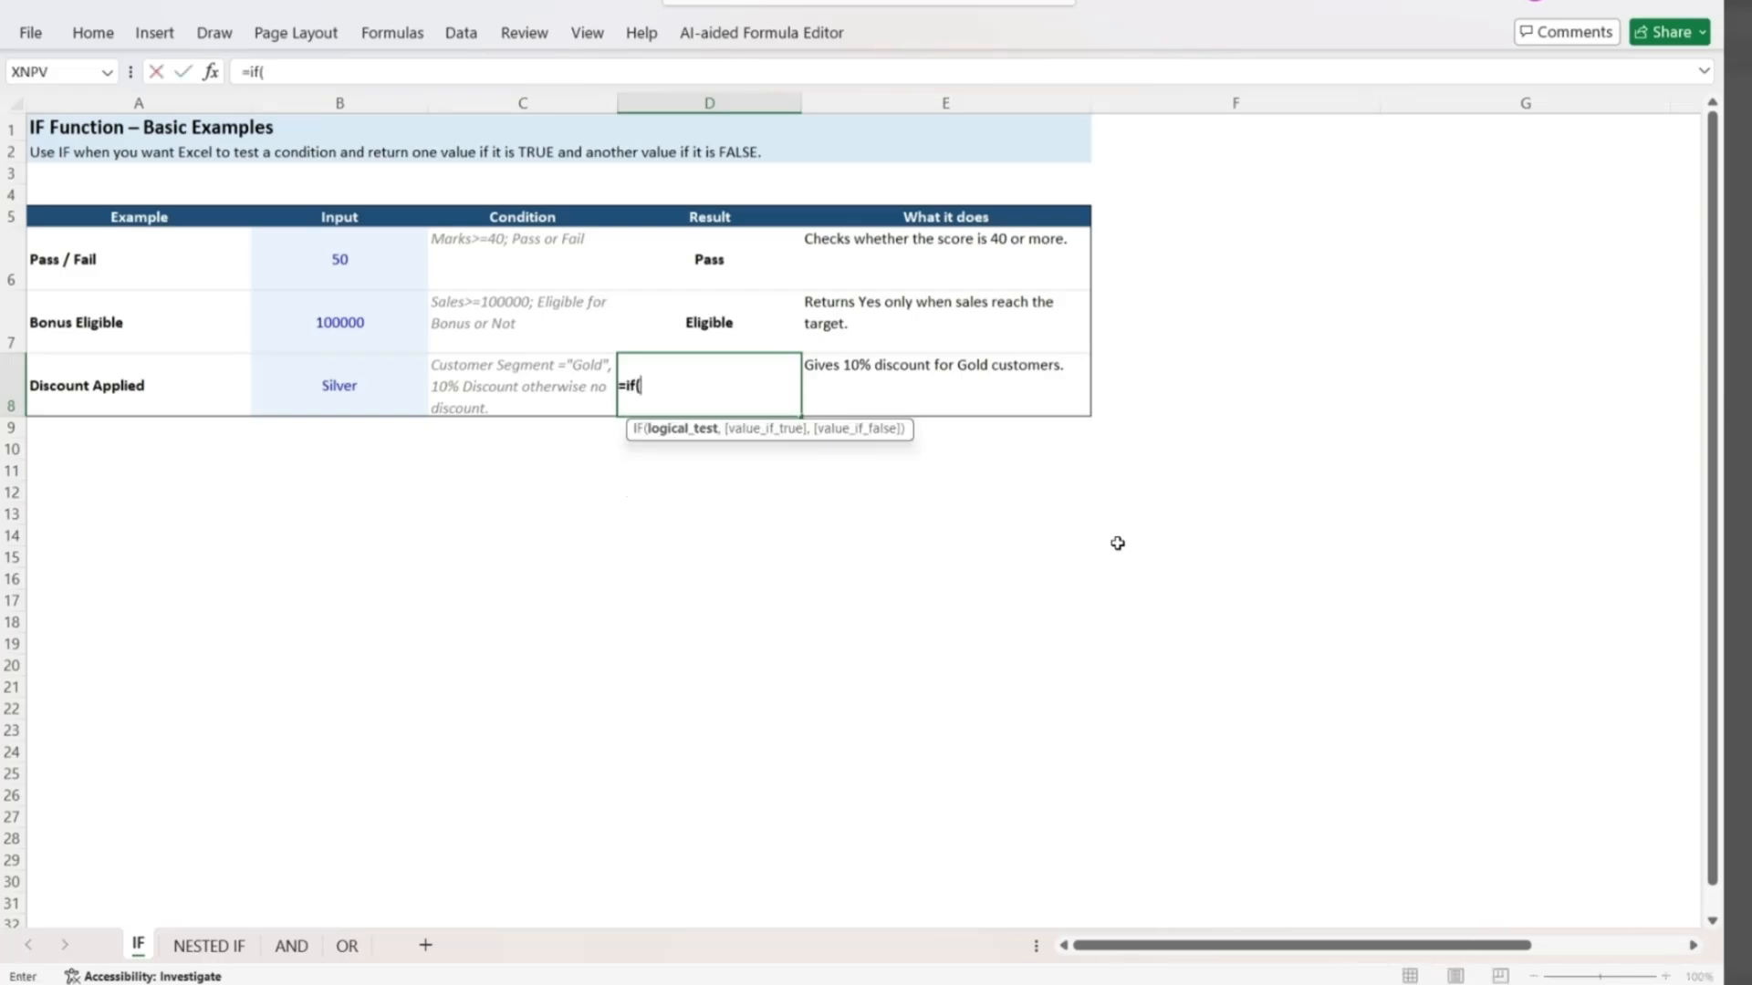
pyautogui.press('Left')
pyautogui.press('Left')
pyautogui.write('=')
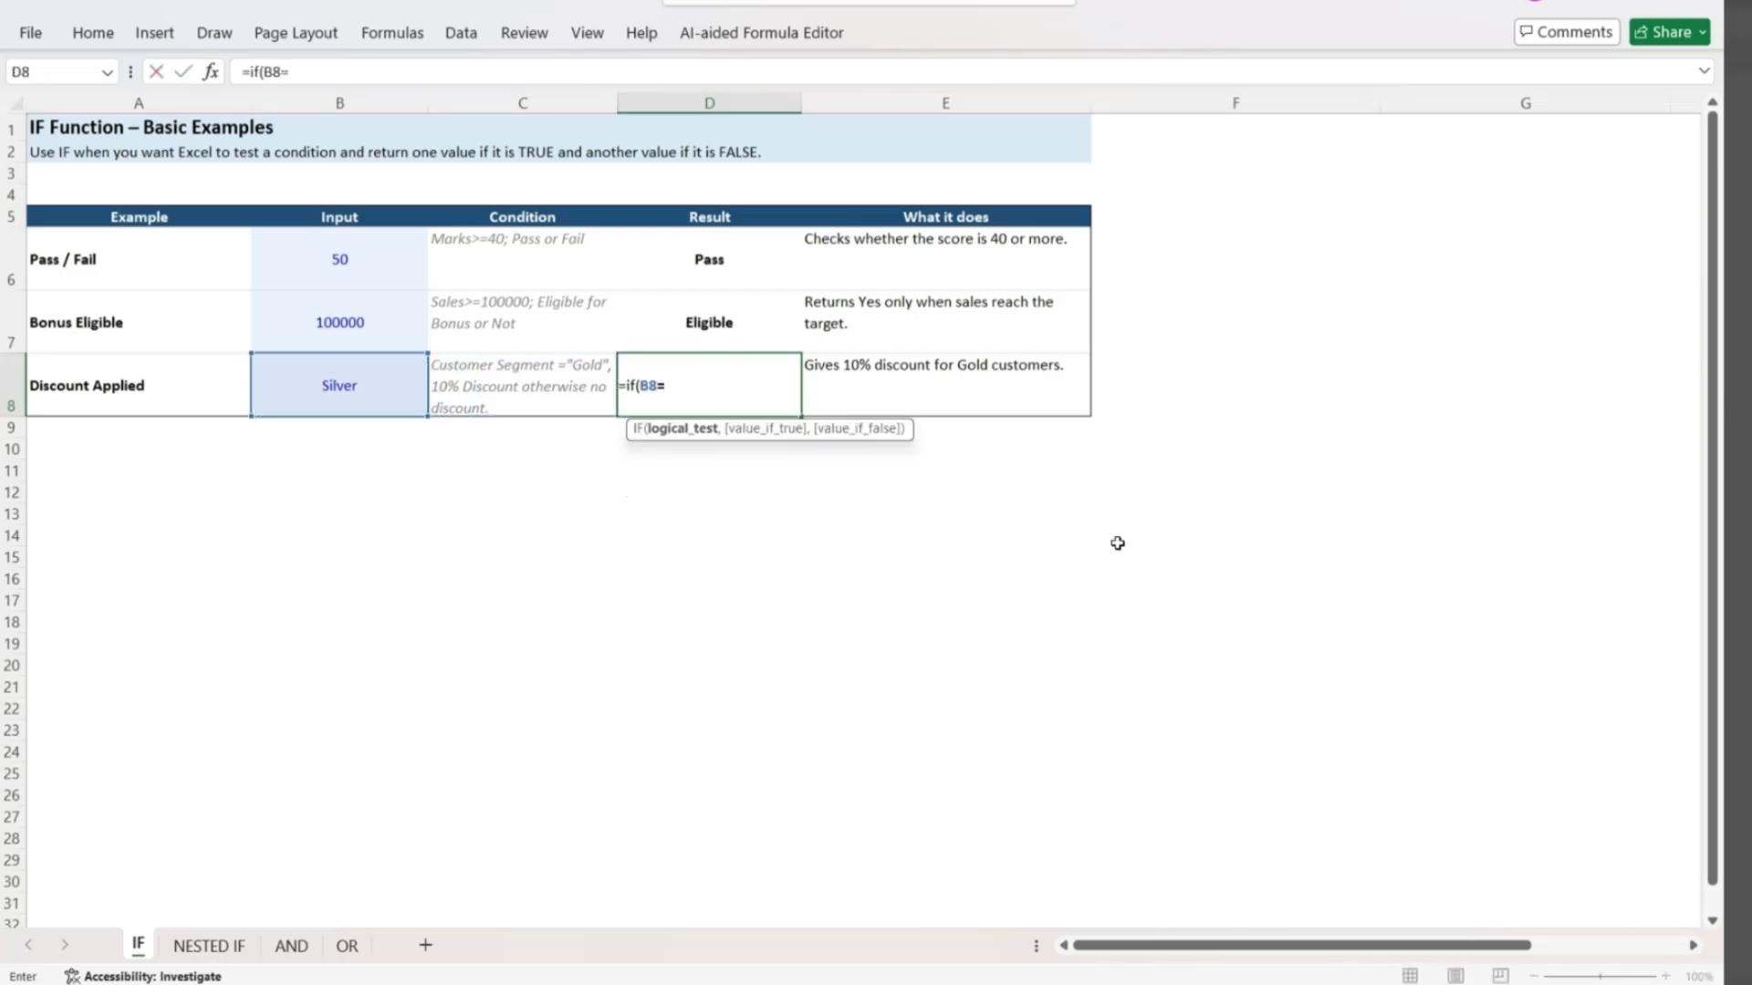
pyautogui.write('"Gold",')
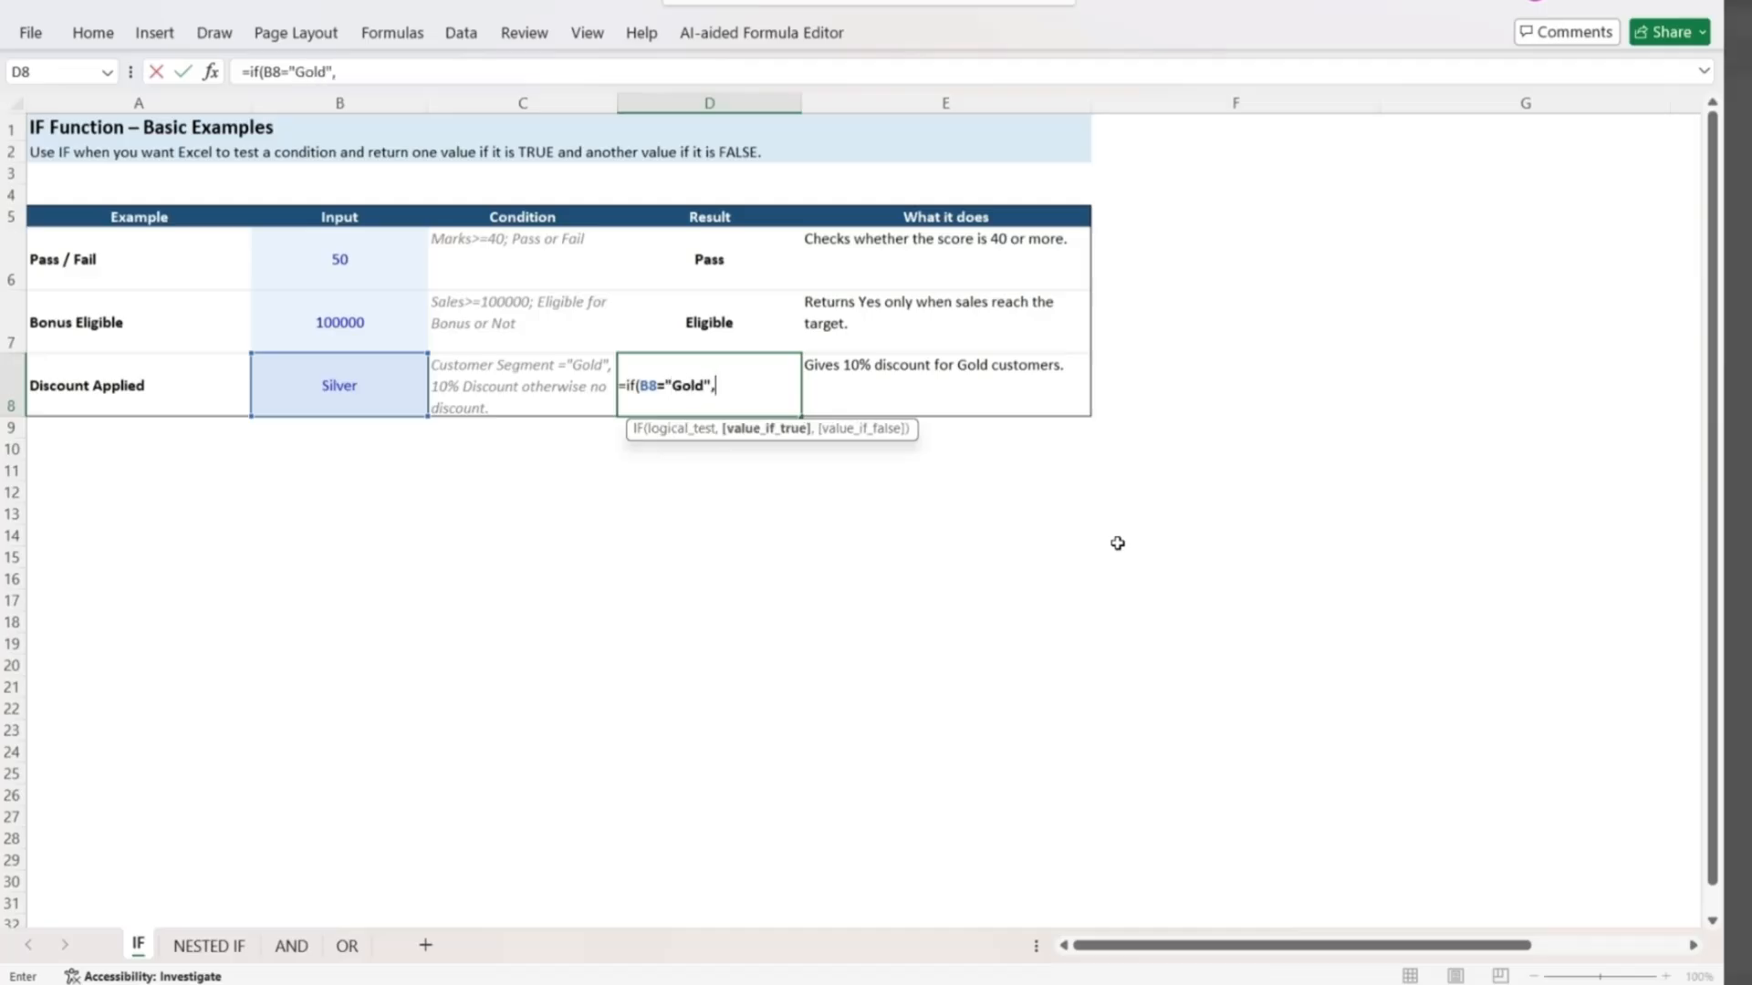
pyautogui.write('10%,')
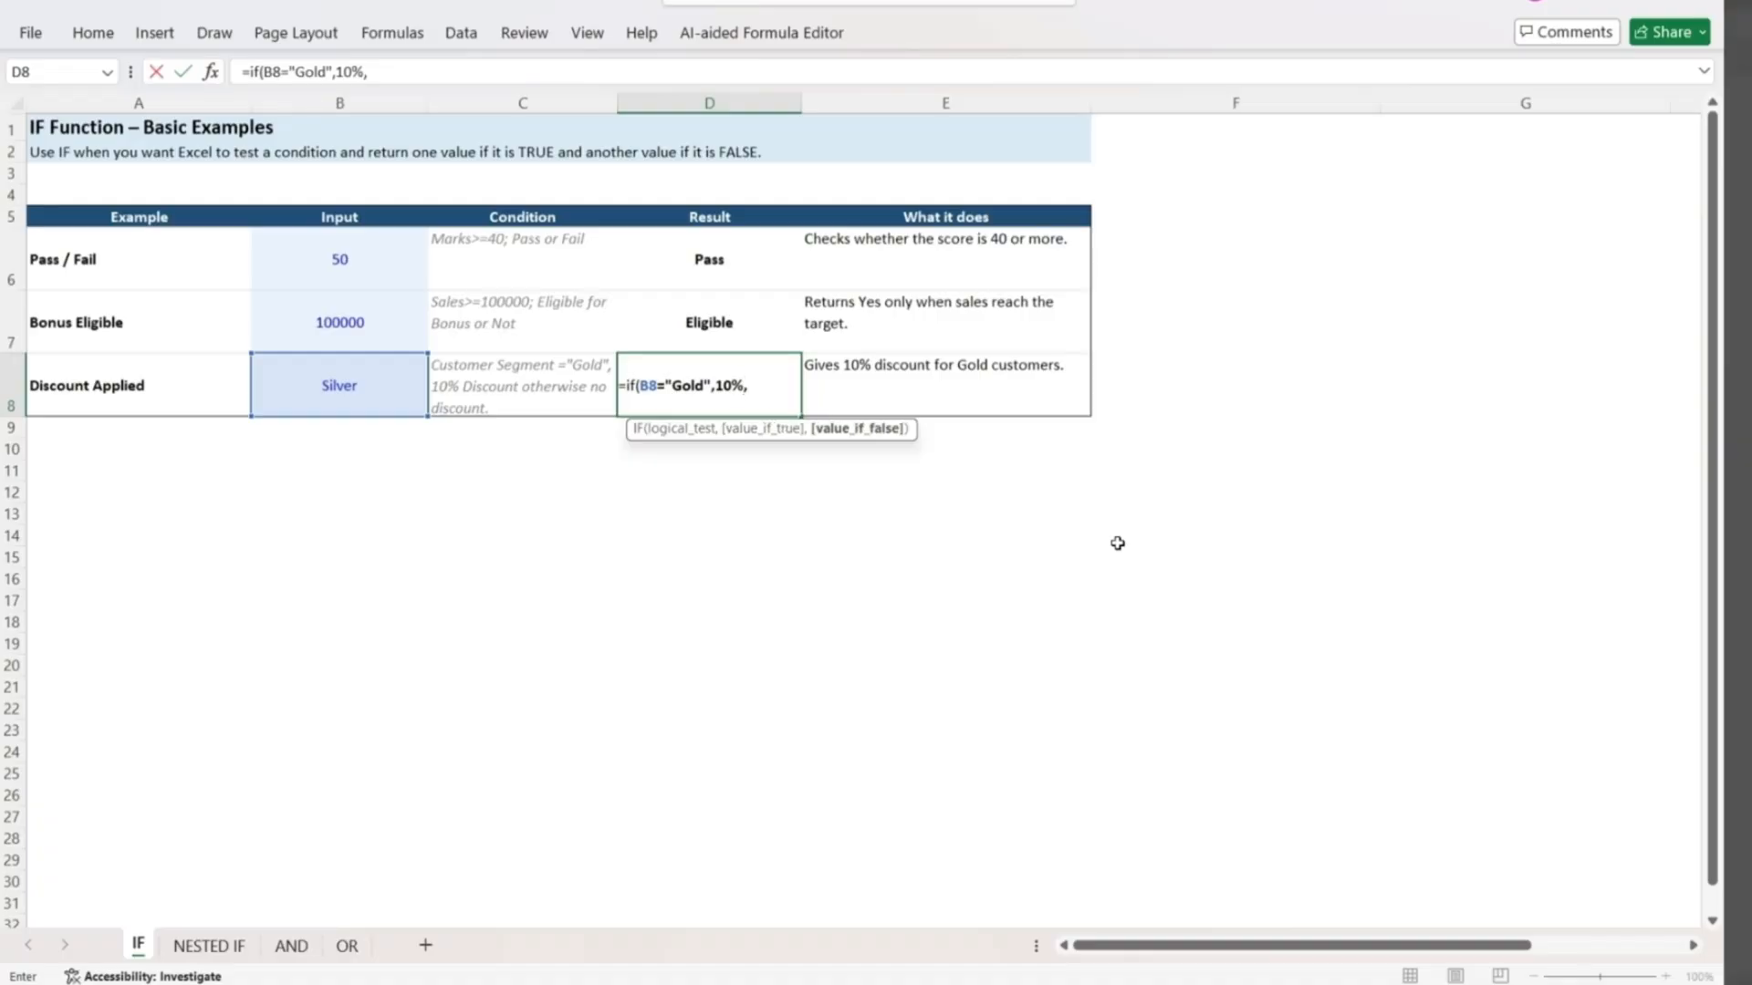
pyautogui.write('0%)')
pyautogui.press('Return')
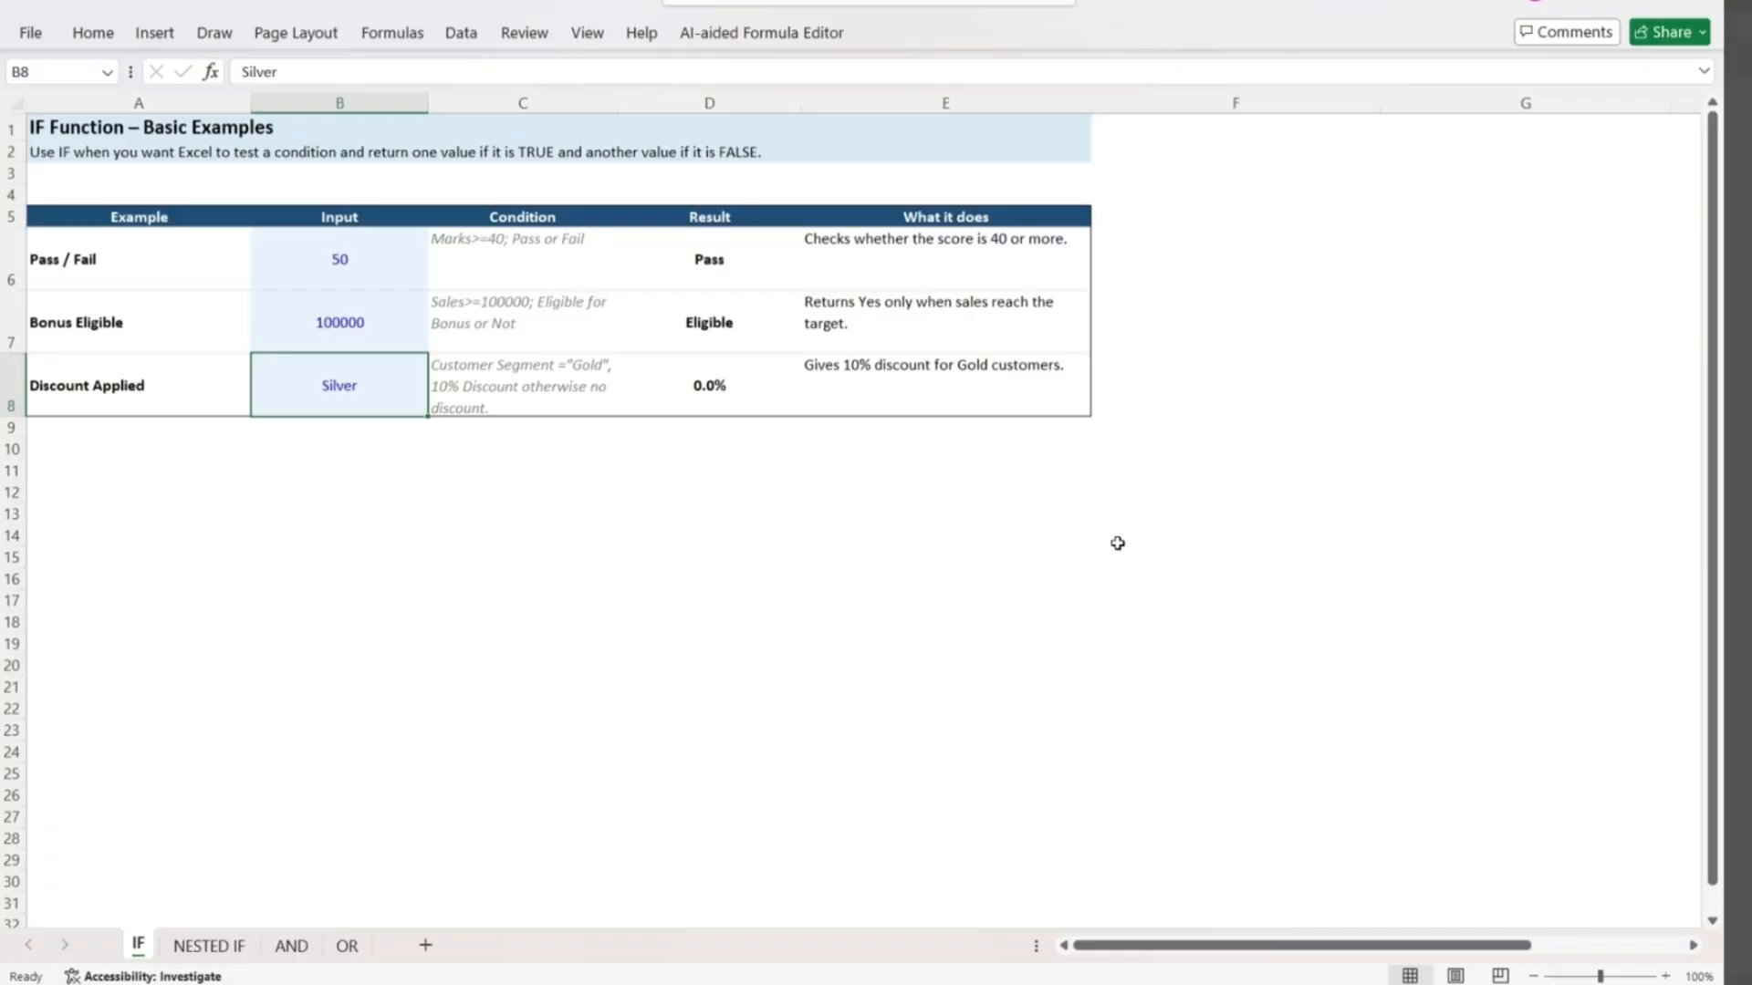
# Set the Discount Applied input in B8 to Gold to test the formula.
pyautogui.press('Right')
pyautogui.press('Right')
pyautogui.press('Left')
pyautogui.press('Left')
pyautogui.write('G')
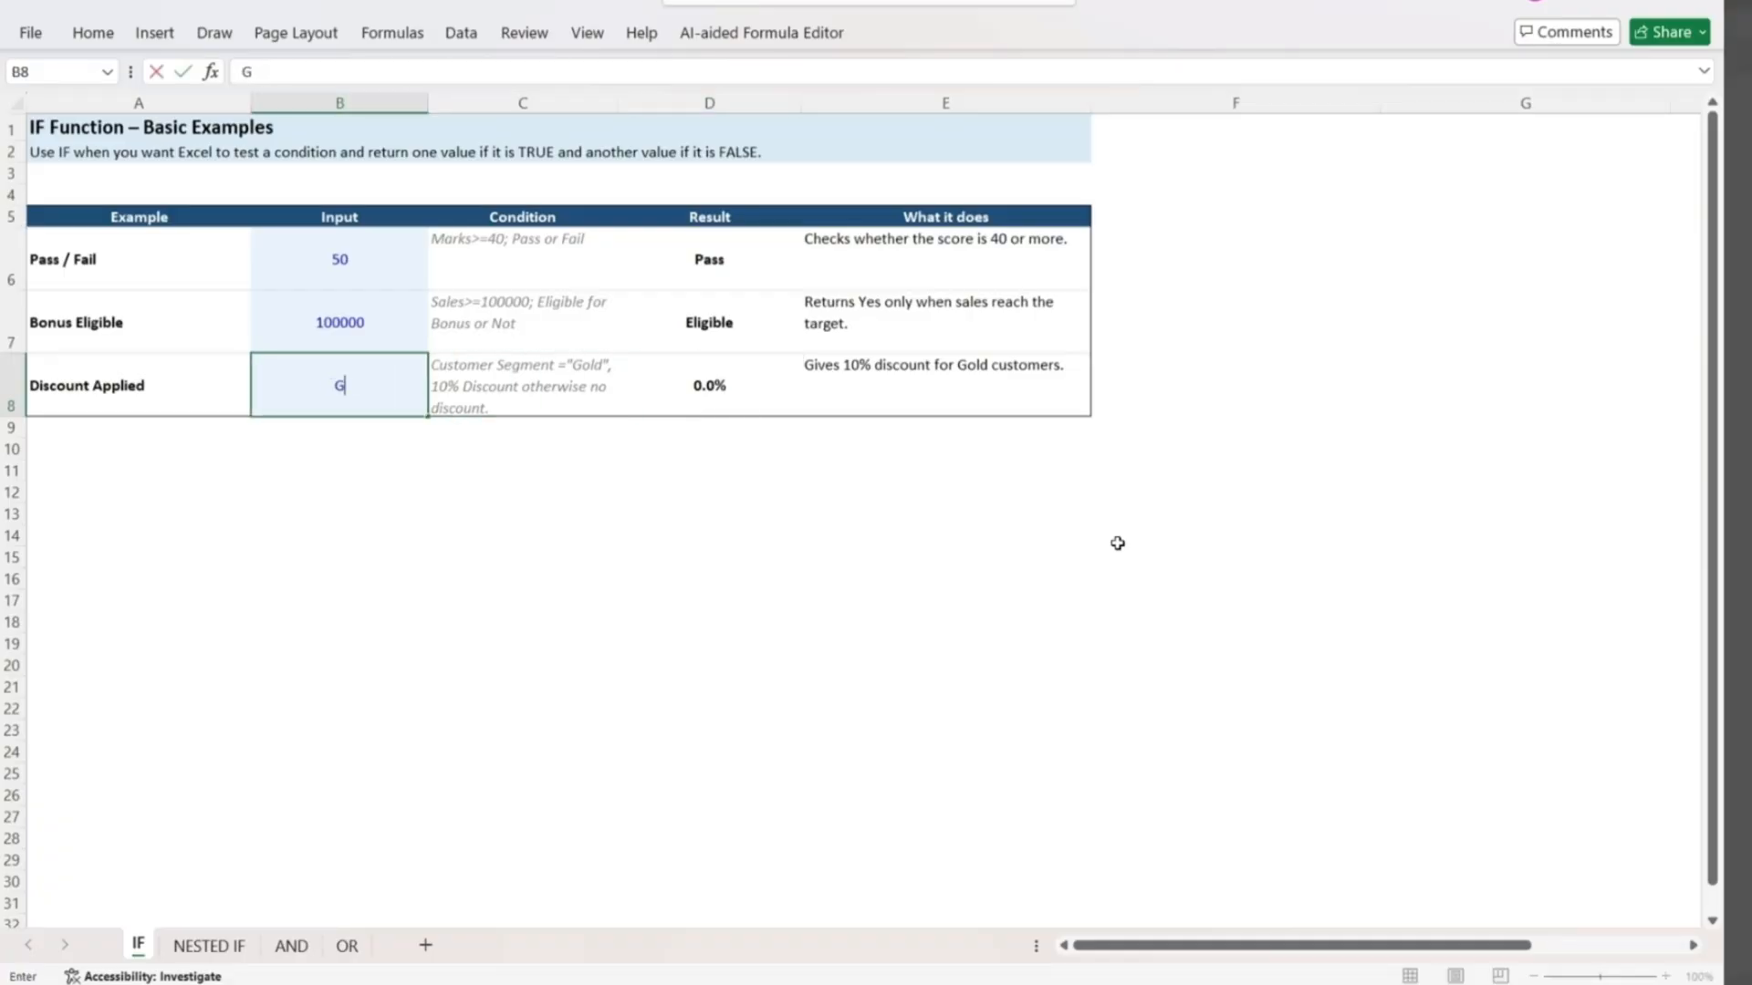
pyautogui.write('old')
pyautogui.press('Return')
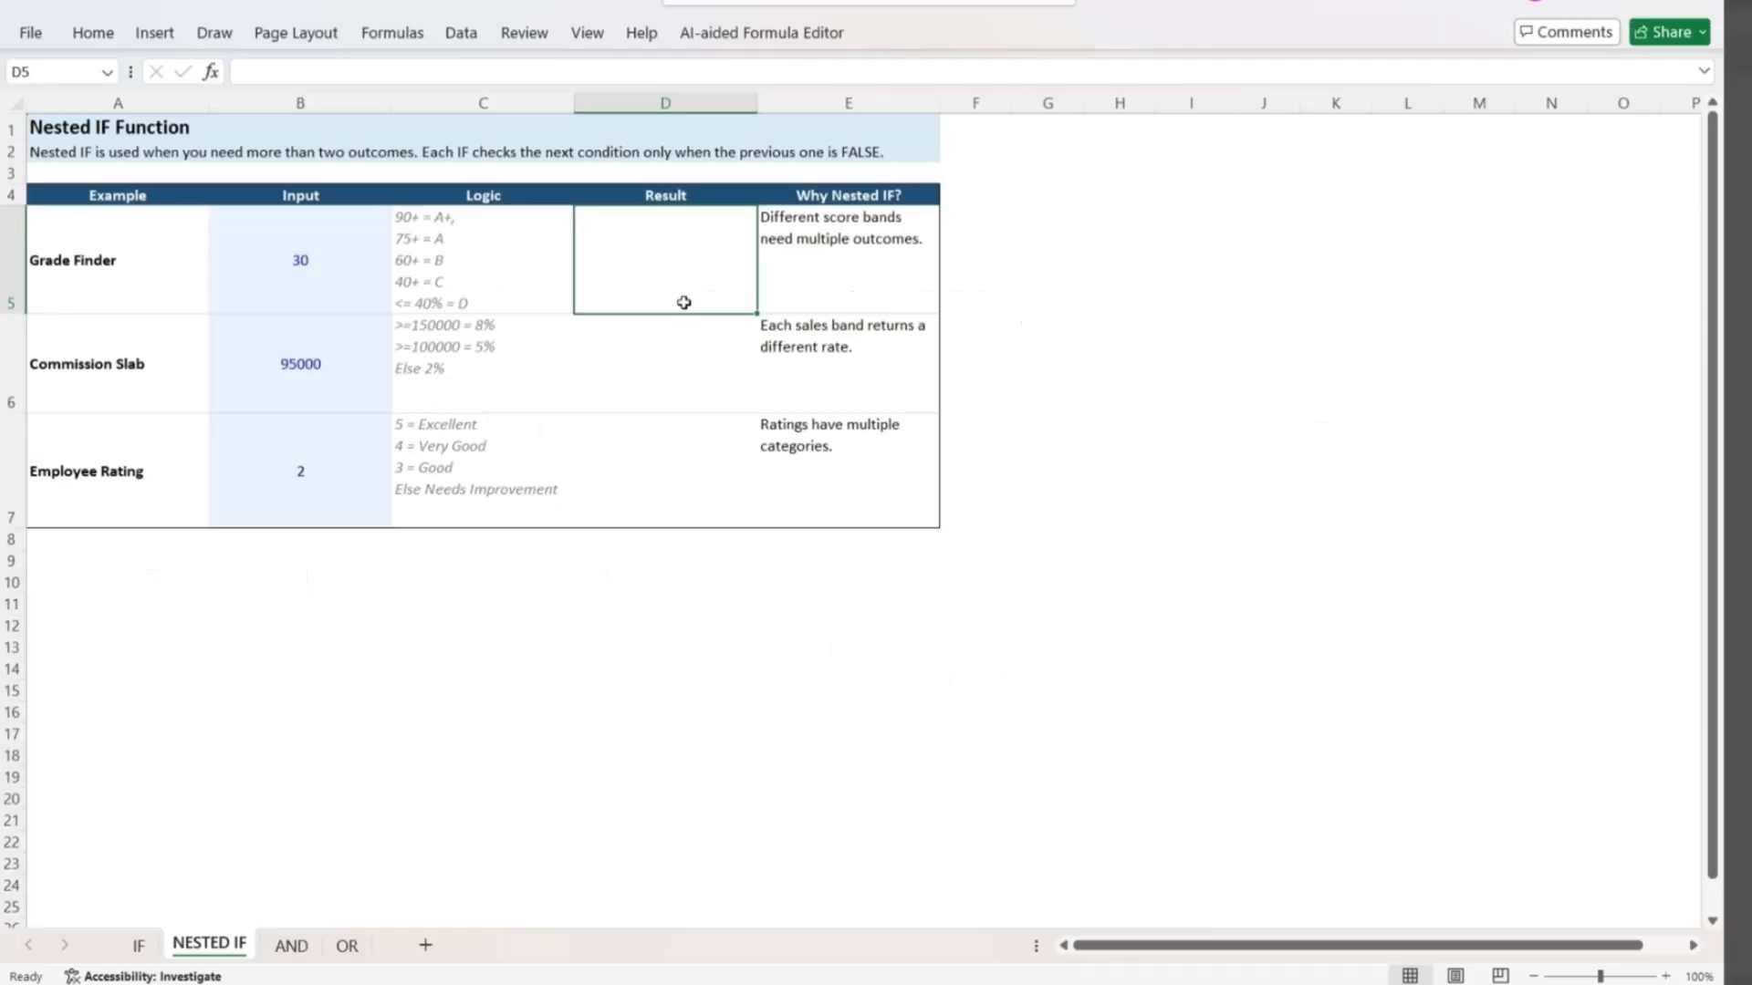
# On the NESTED IF sheet, start an IF formula in the Grade Finder result cell D5 returning "A+" when B5>90.
pyautogui.press('Left')
pyautogui.press('Left')
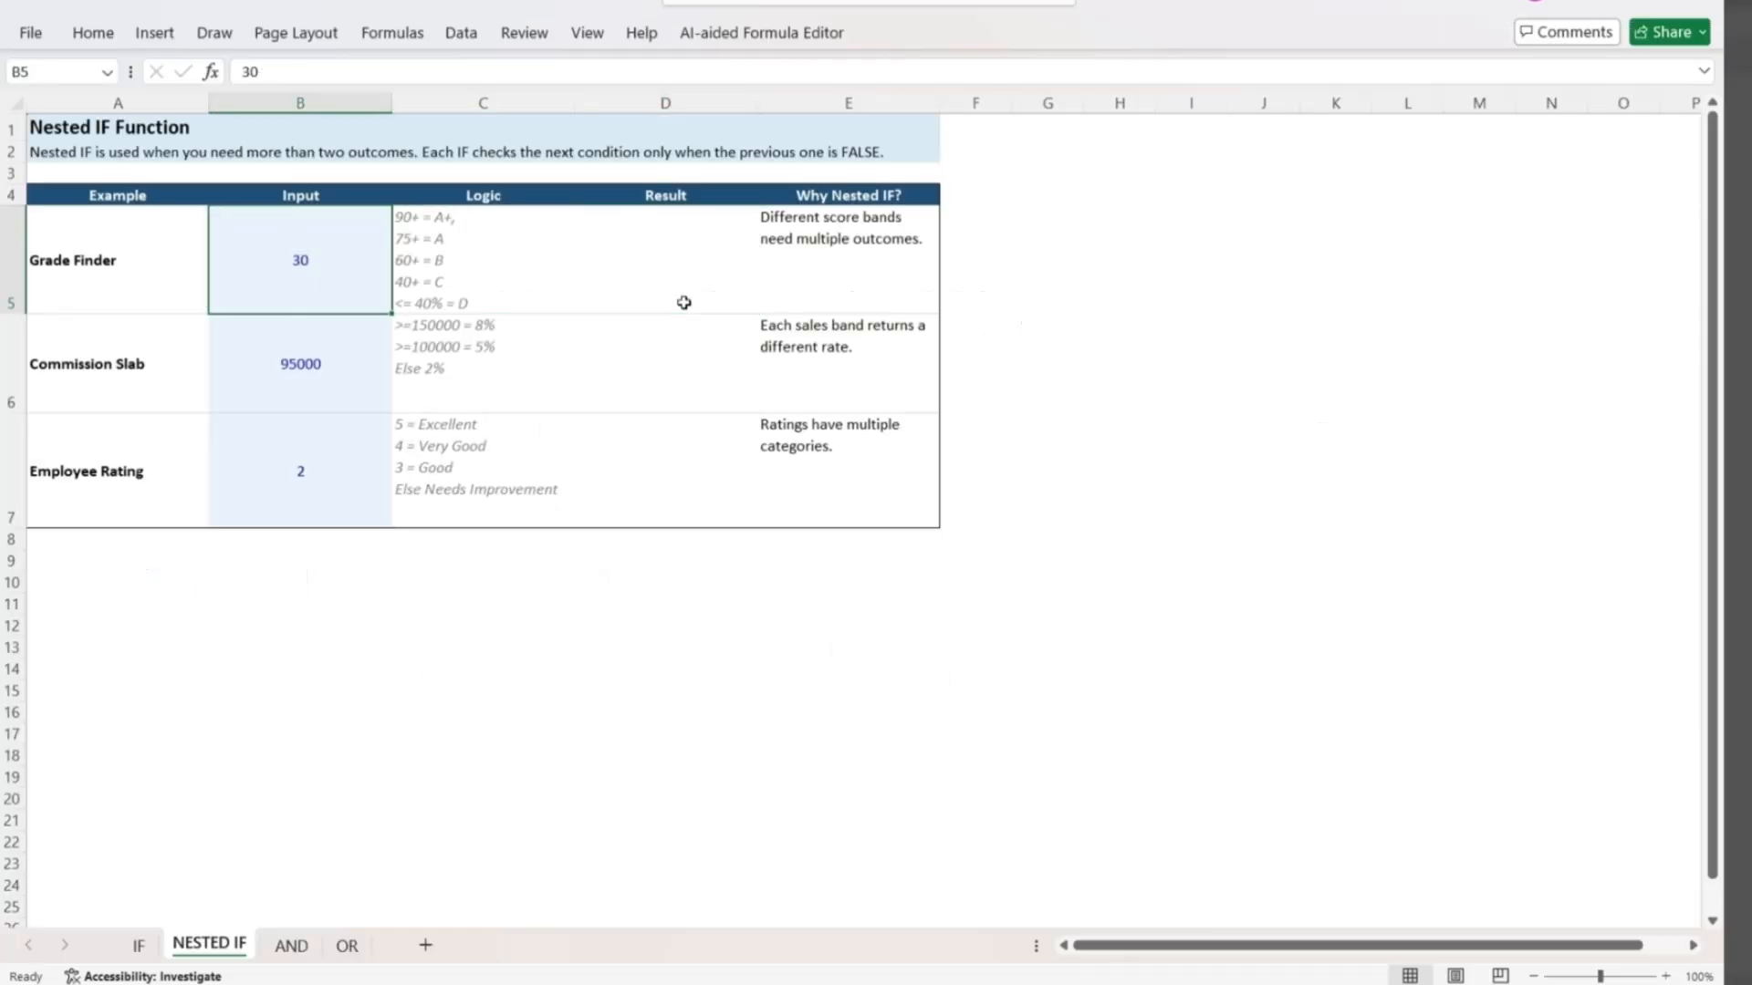
pyautogui.press('Right')
pyautogui.press('Right')
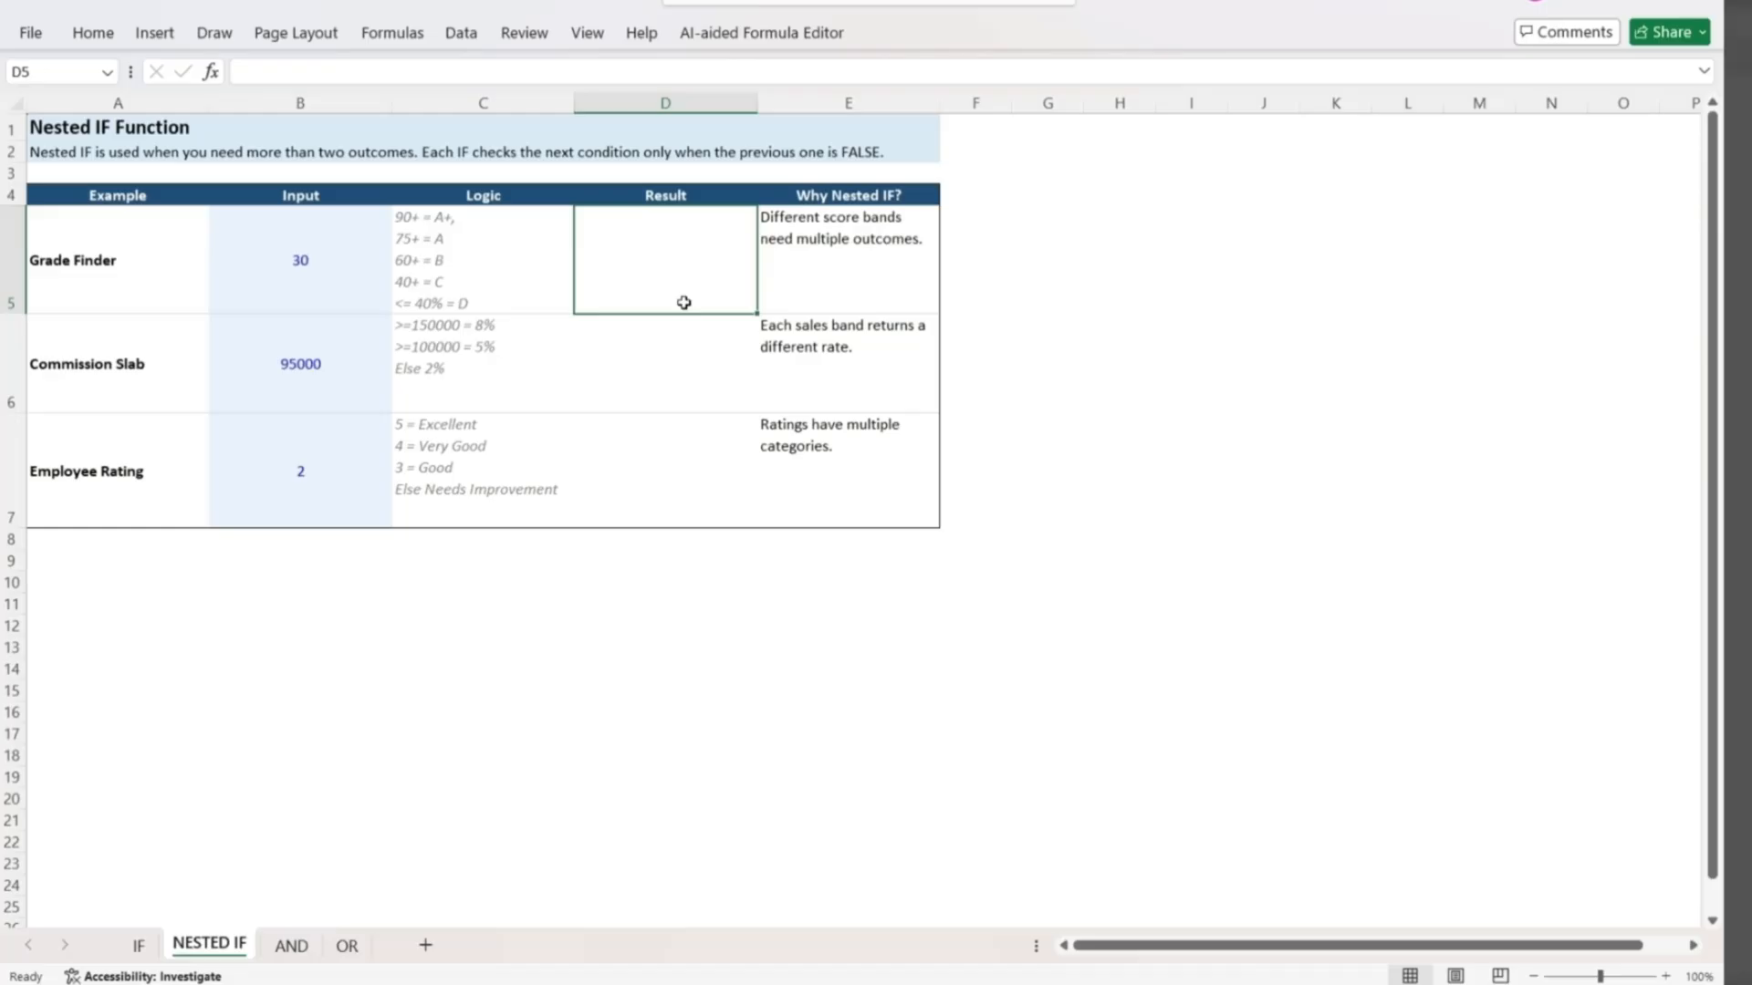
pyautogui.write('=if')
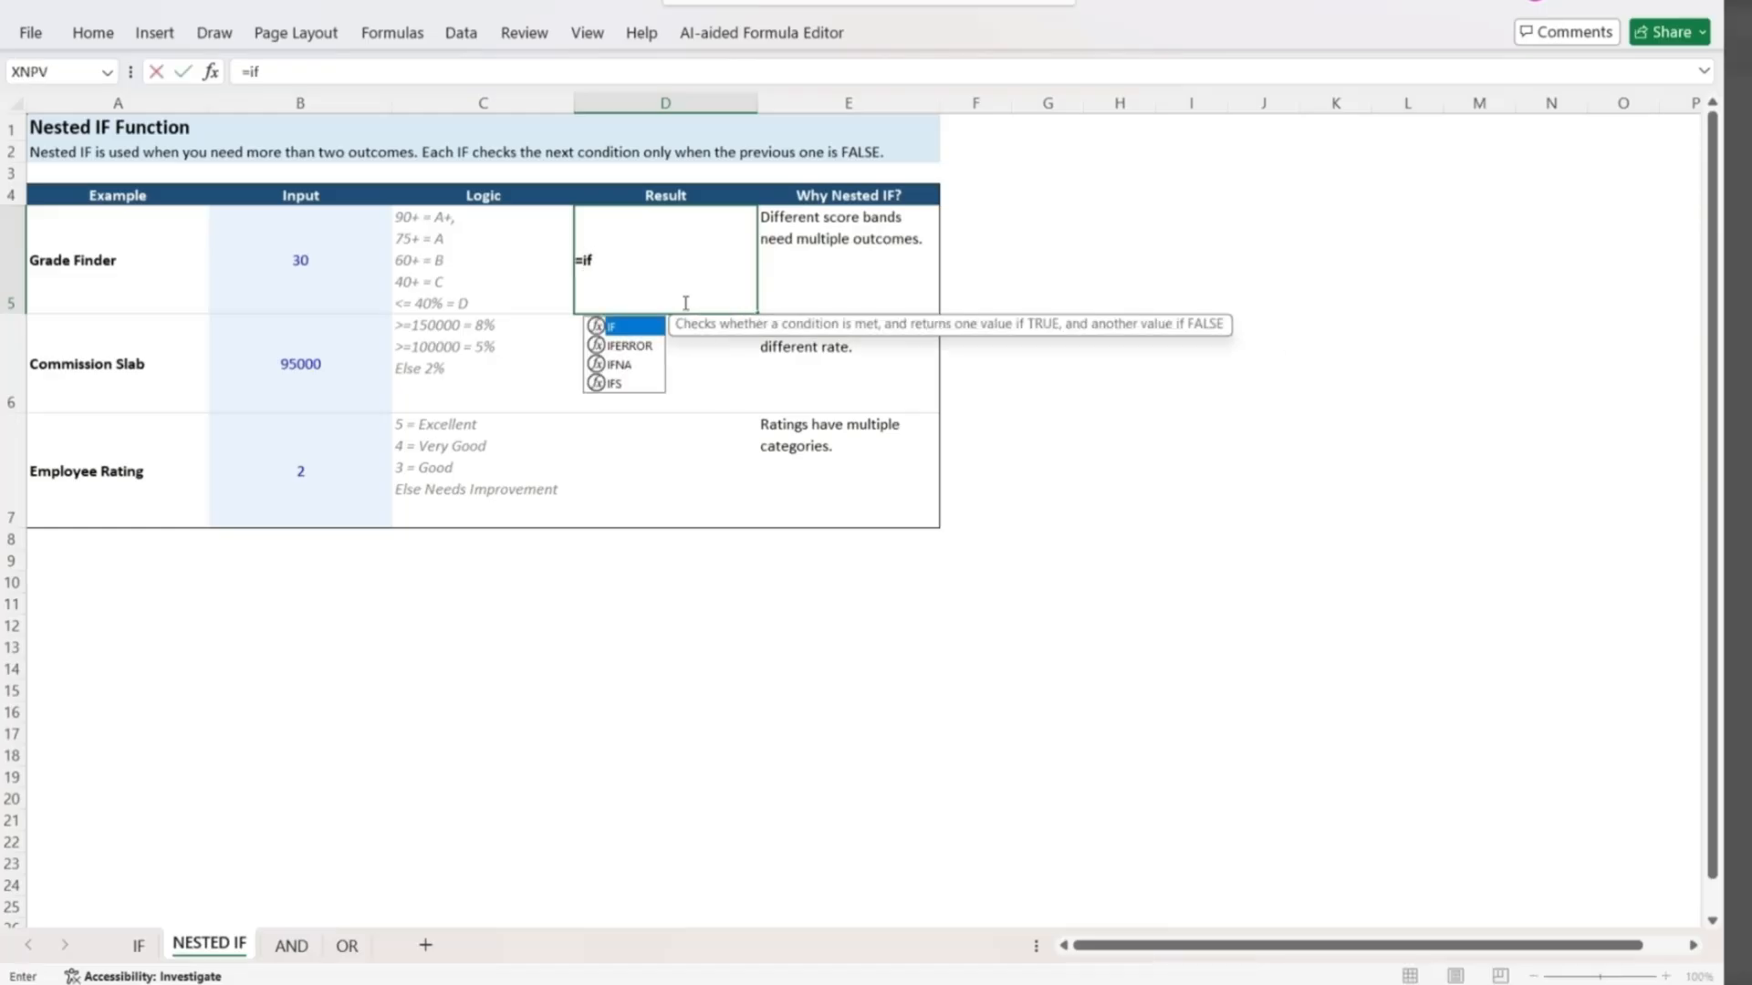
pyautogui.write('(')
pyautogui.press('Left')
pyautogui.press('Left')
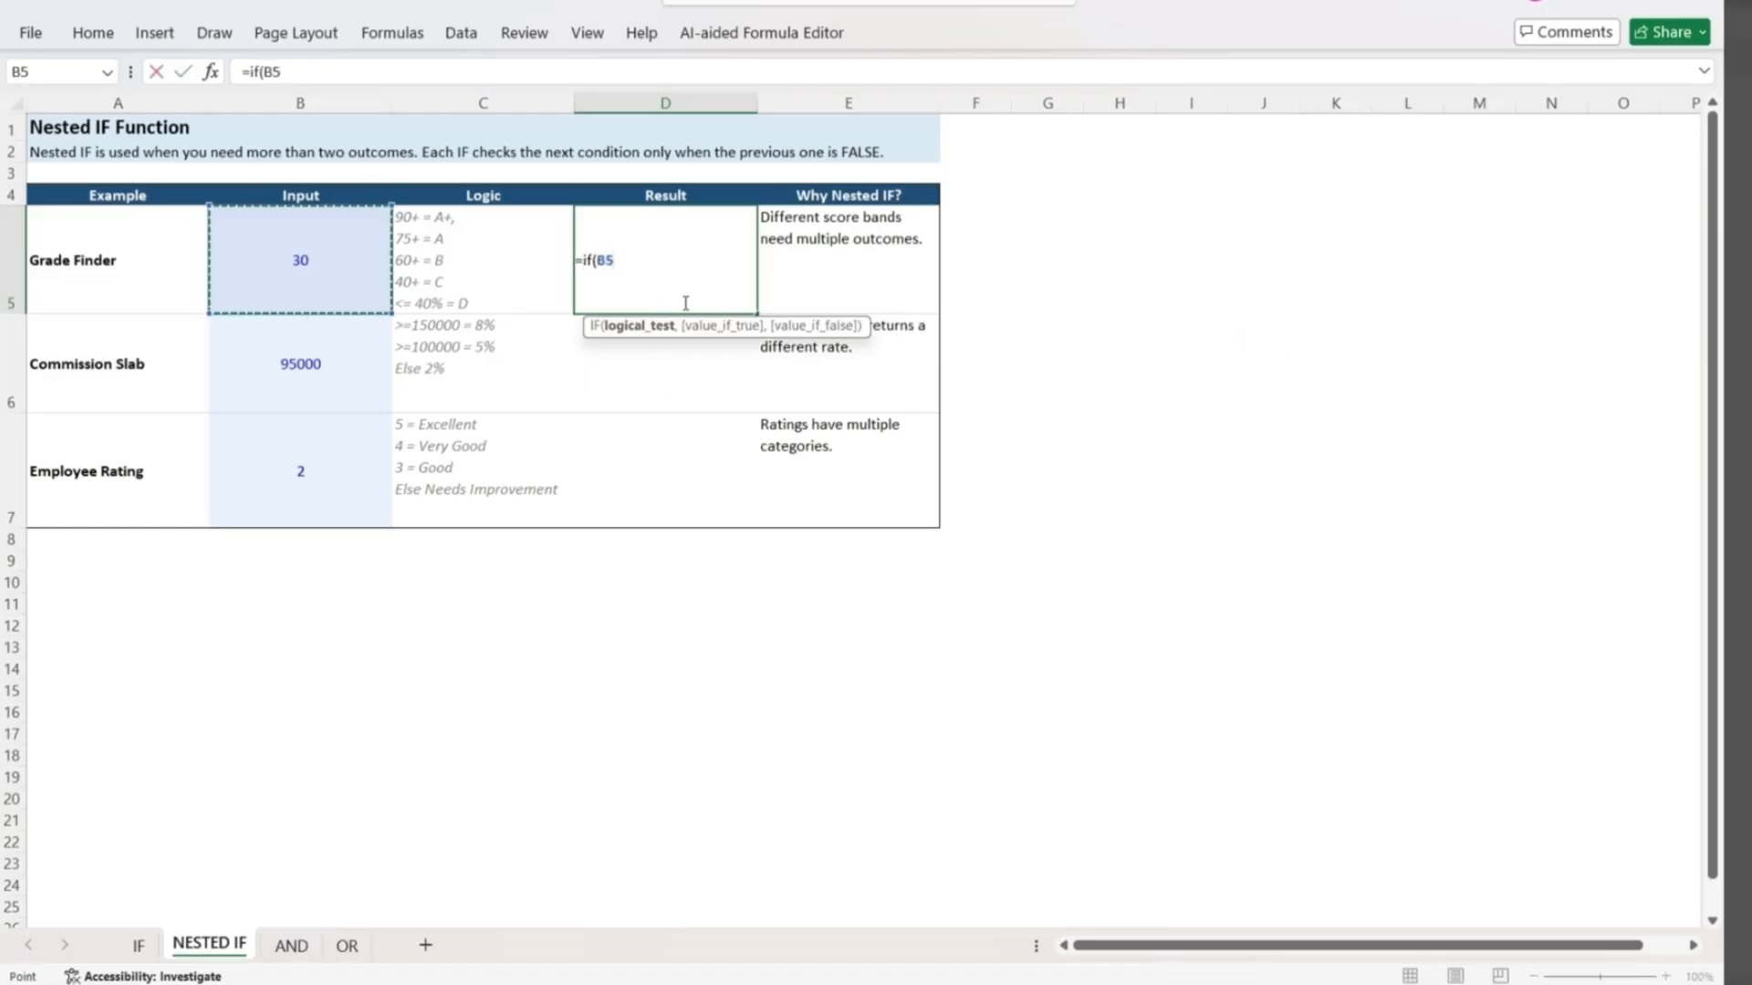
pyautogui.write('>90,"')
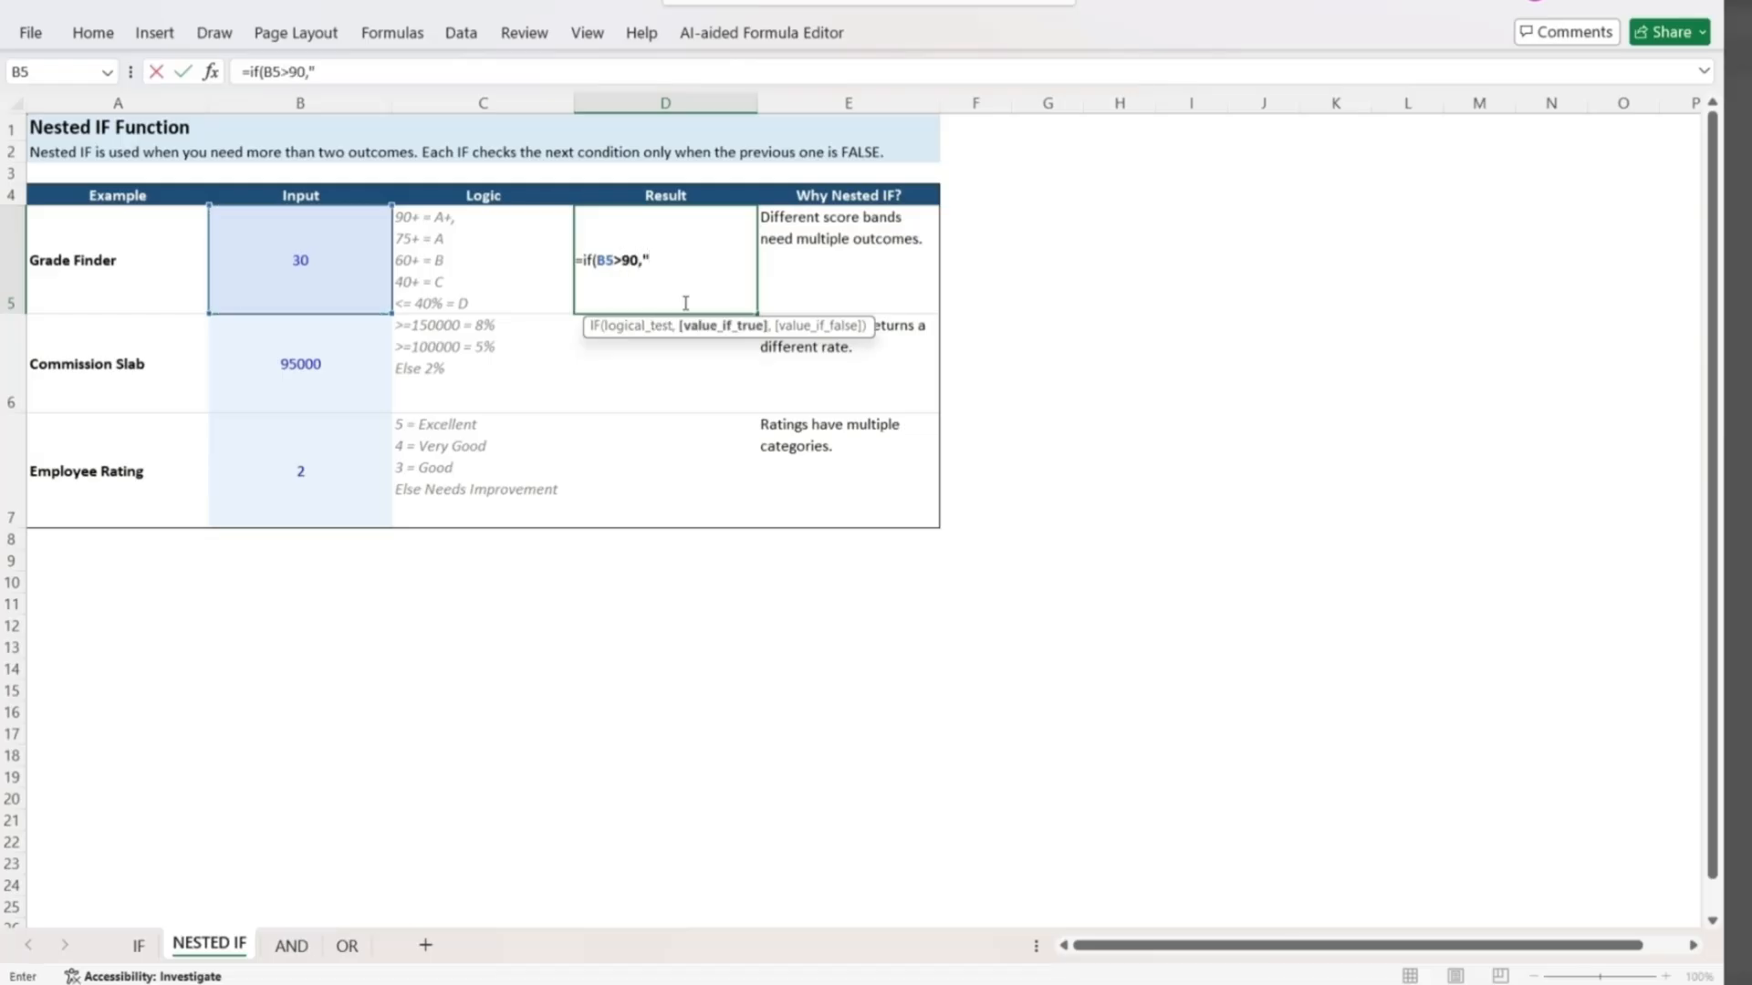
pyautogui.write('A+",if')
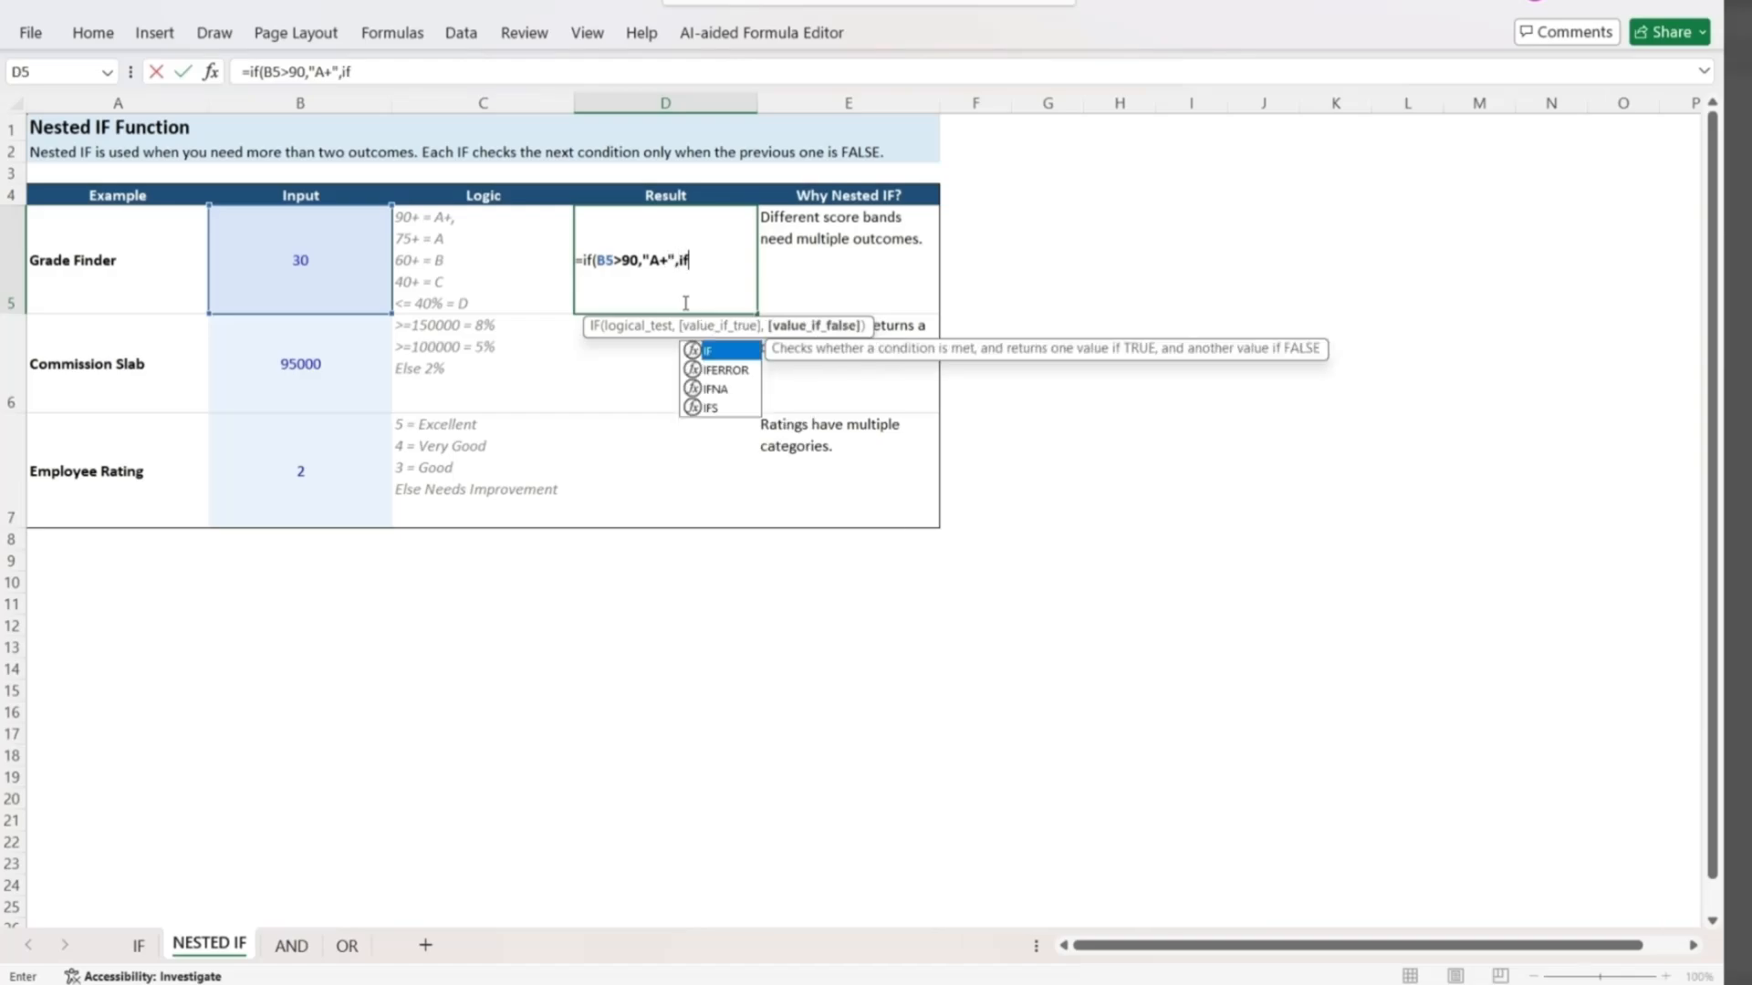
pyautogui.write('(B5>')
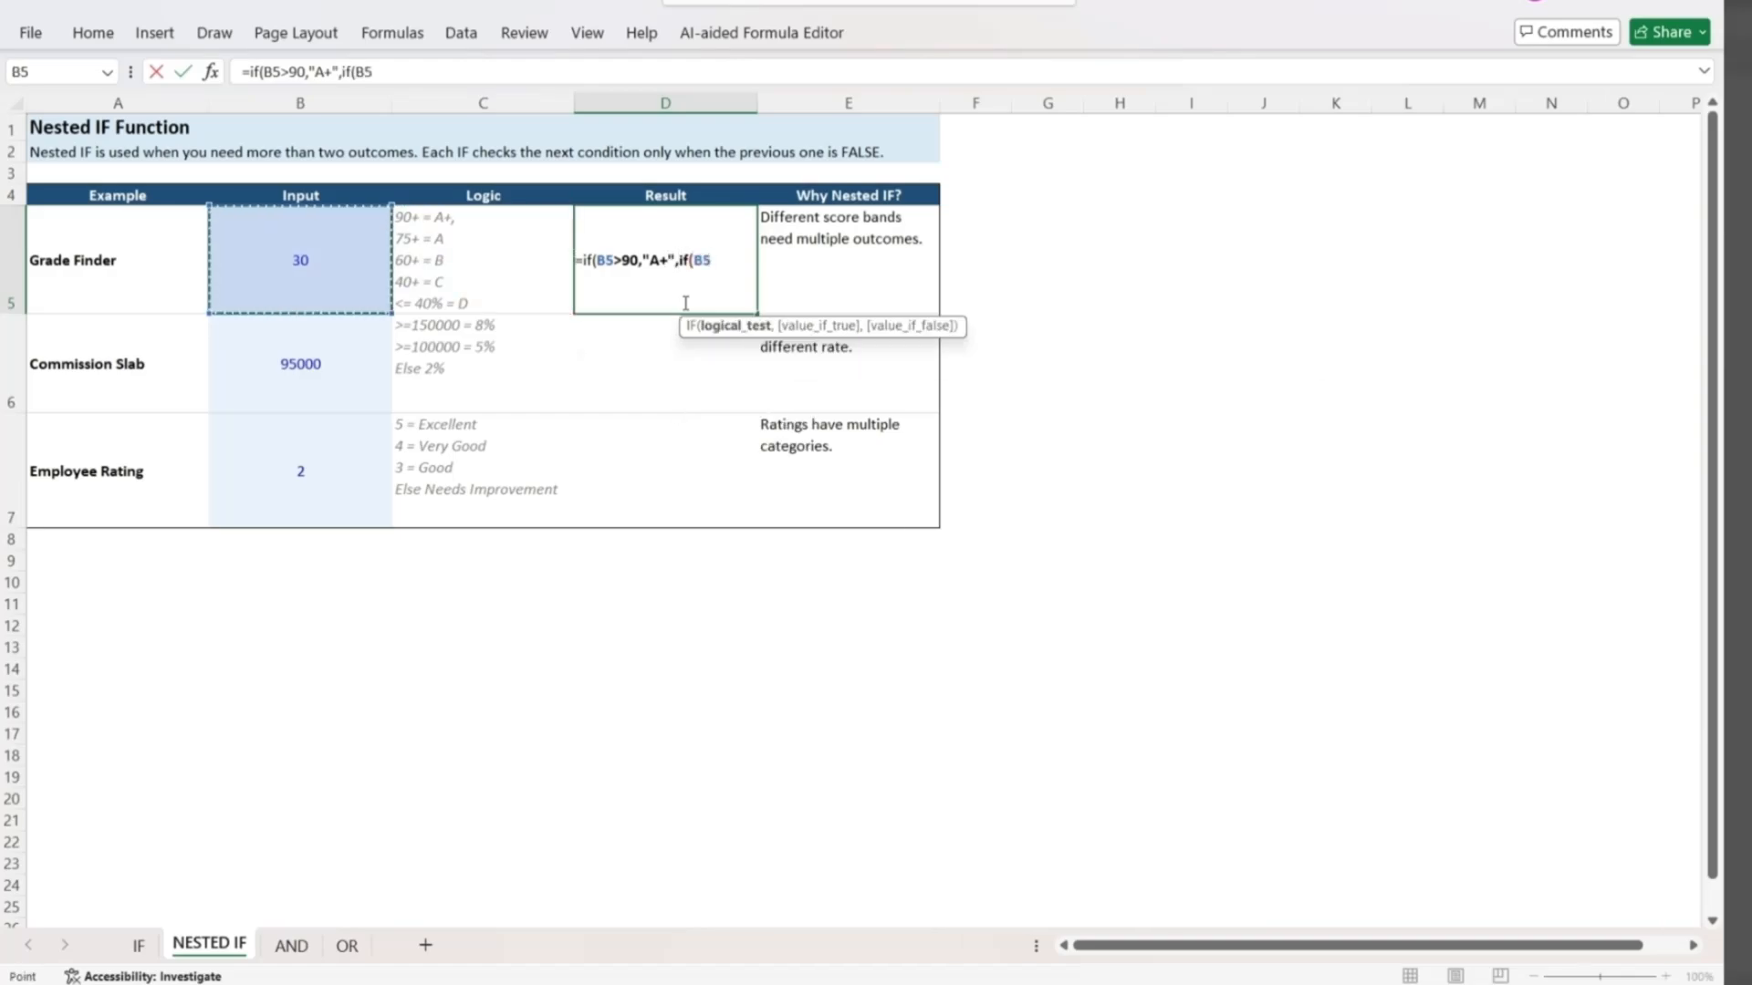
pyautogui.write('75,"A')
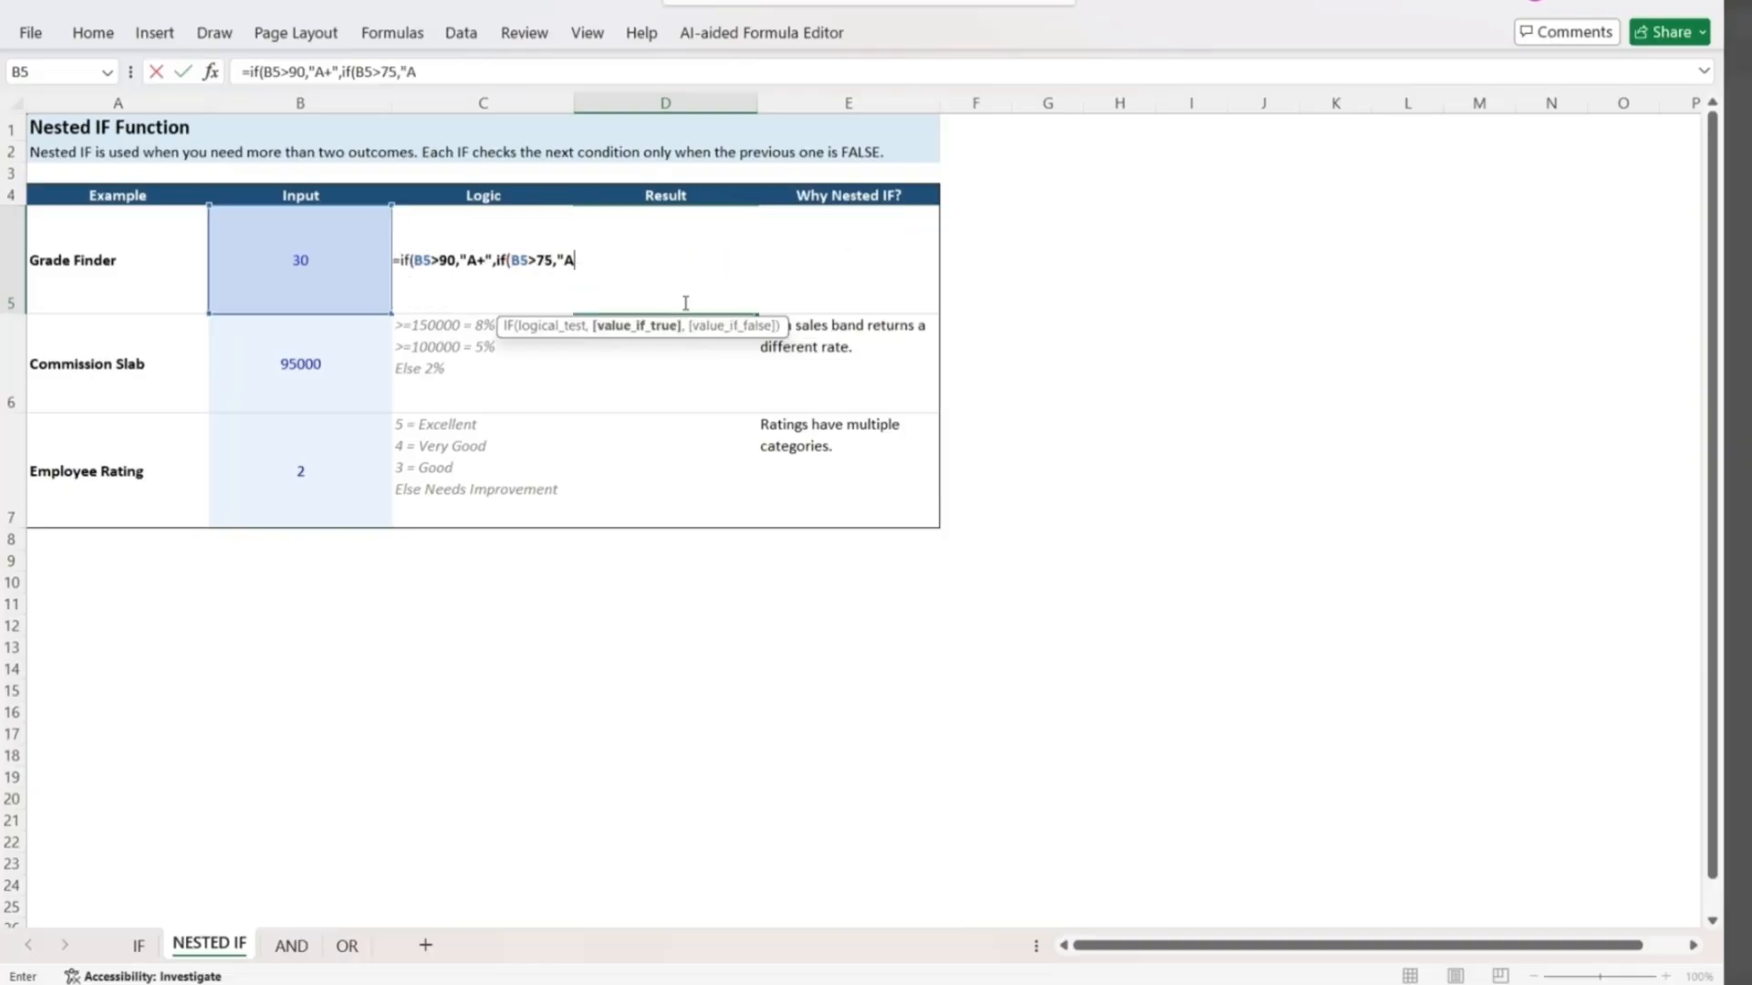
pyautogui.write('",if(')
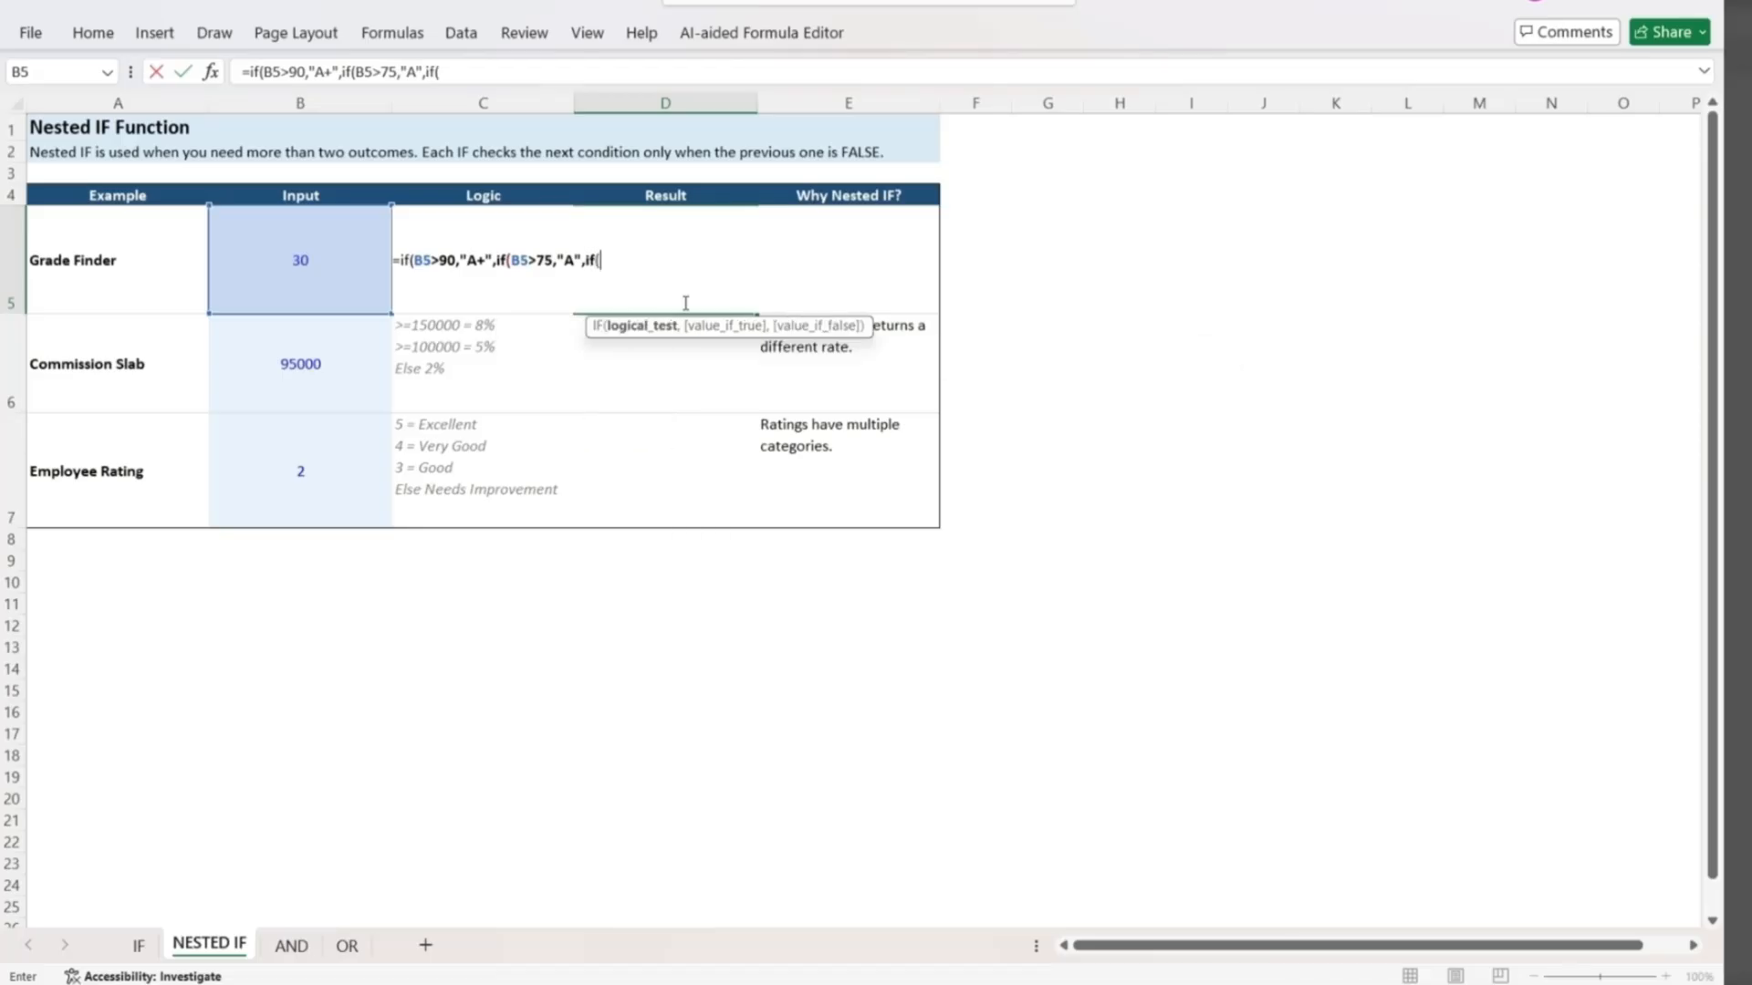
pyautogui.write('B5>')
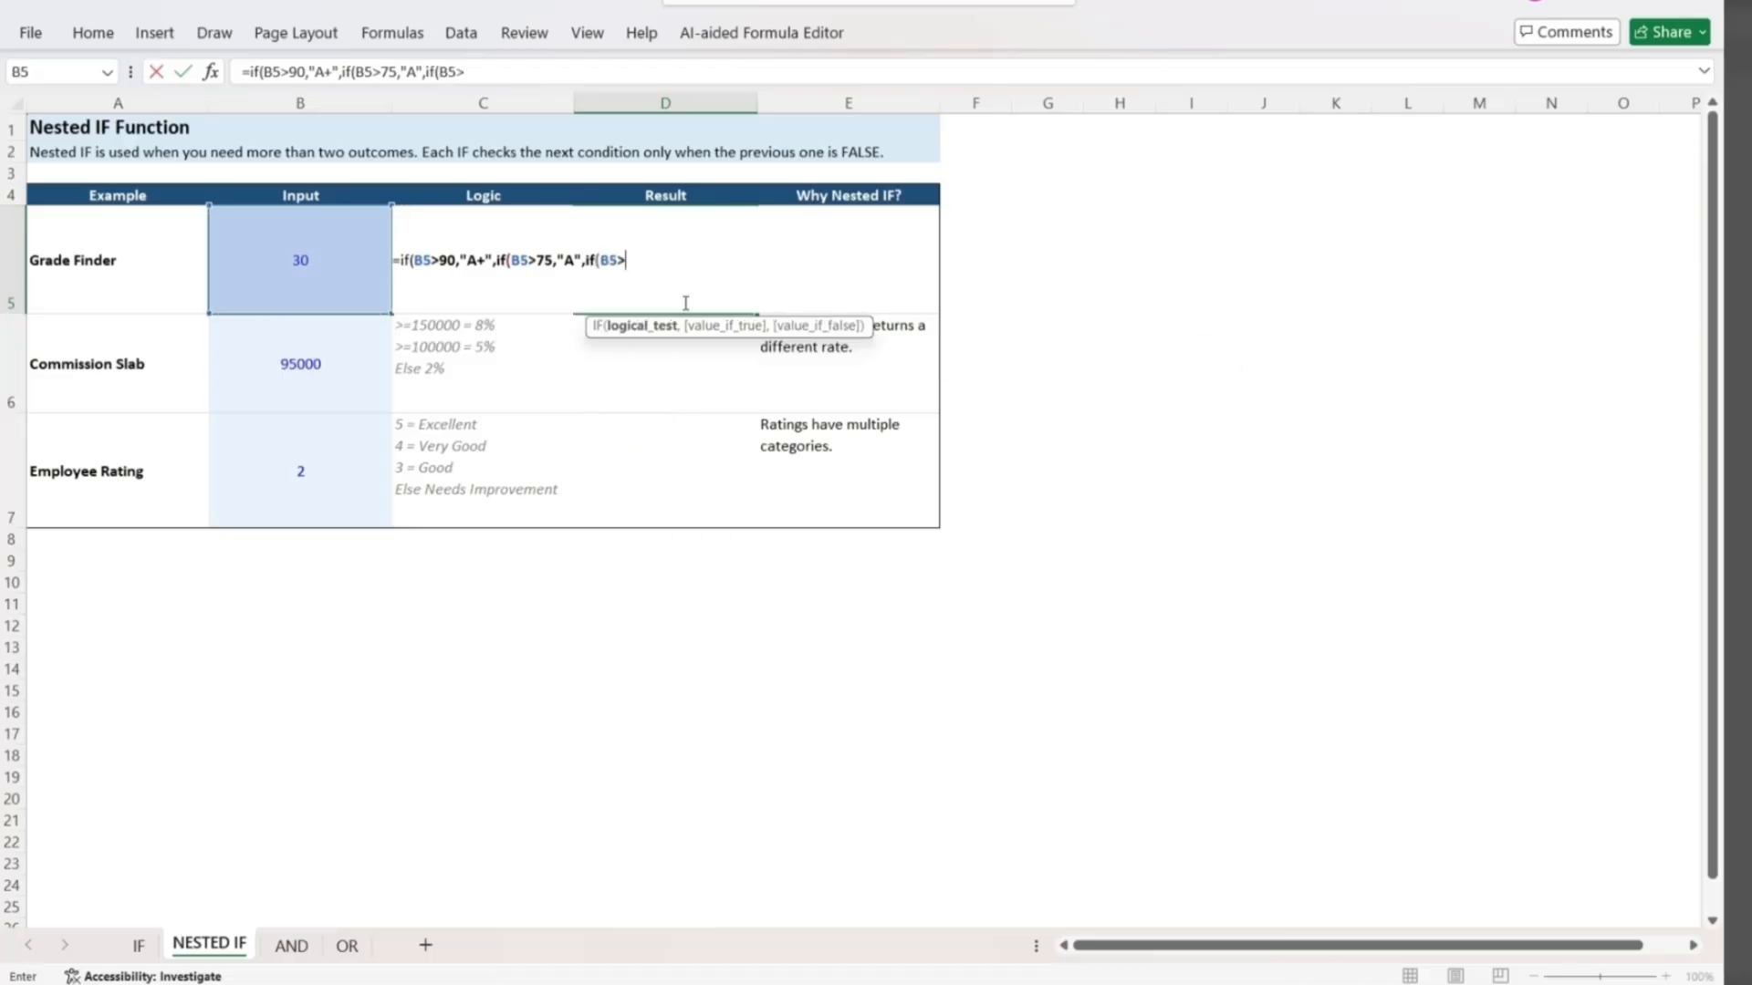
pyautogui.write('60,')
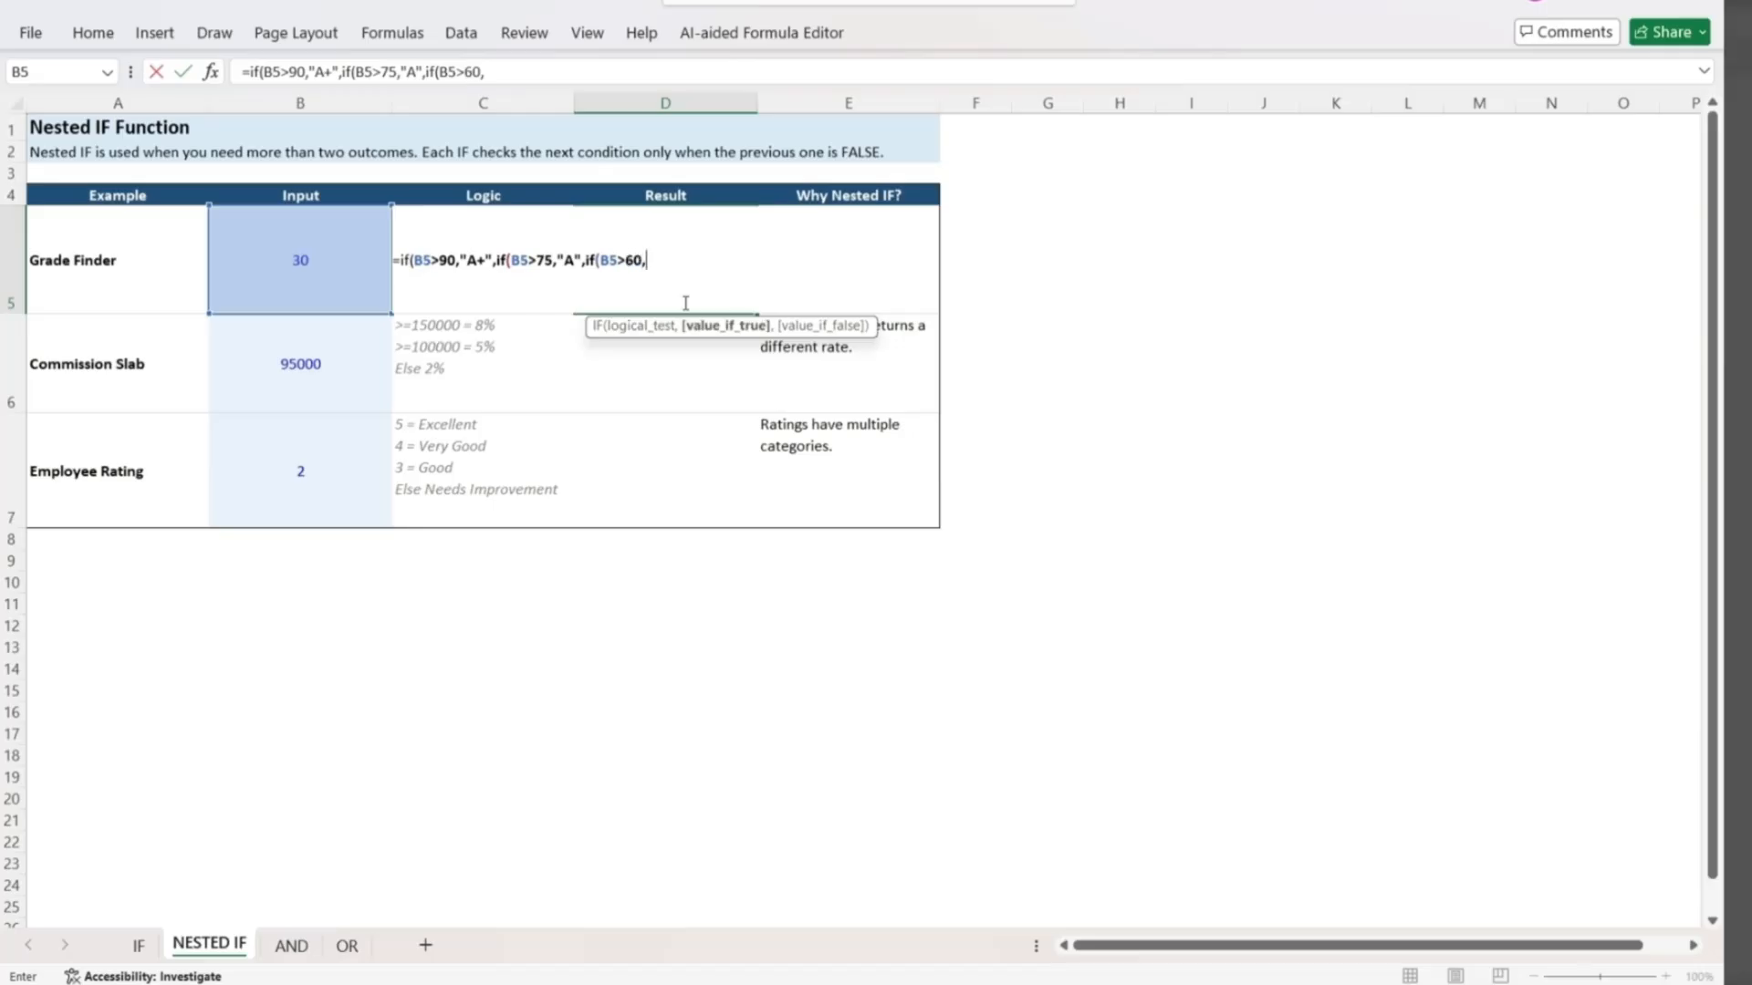
pyautogui.write('B')
# Add a third nested IF to the D5 formula, returning "B" when B5>60.
pyautogui.press('BackSpace')
pyautogui.write('"B",if(')
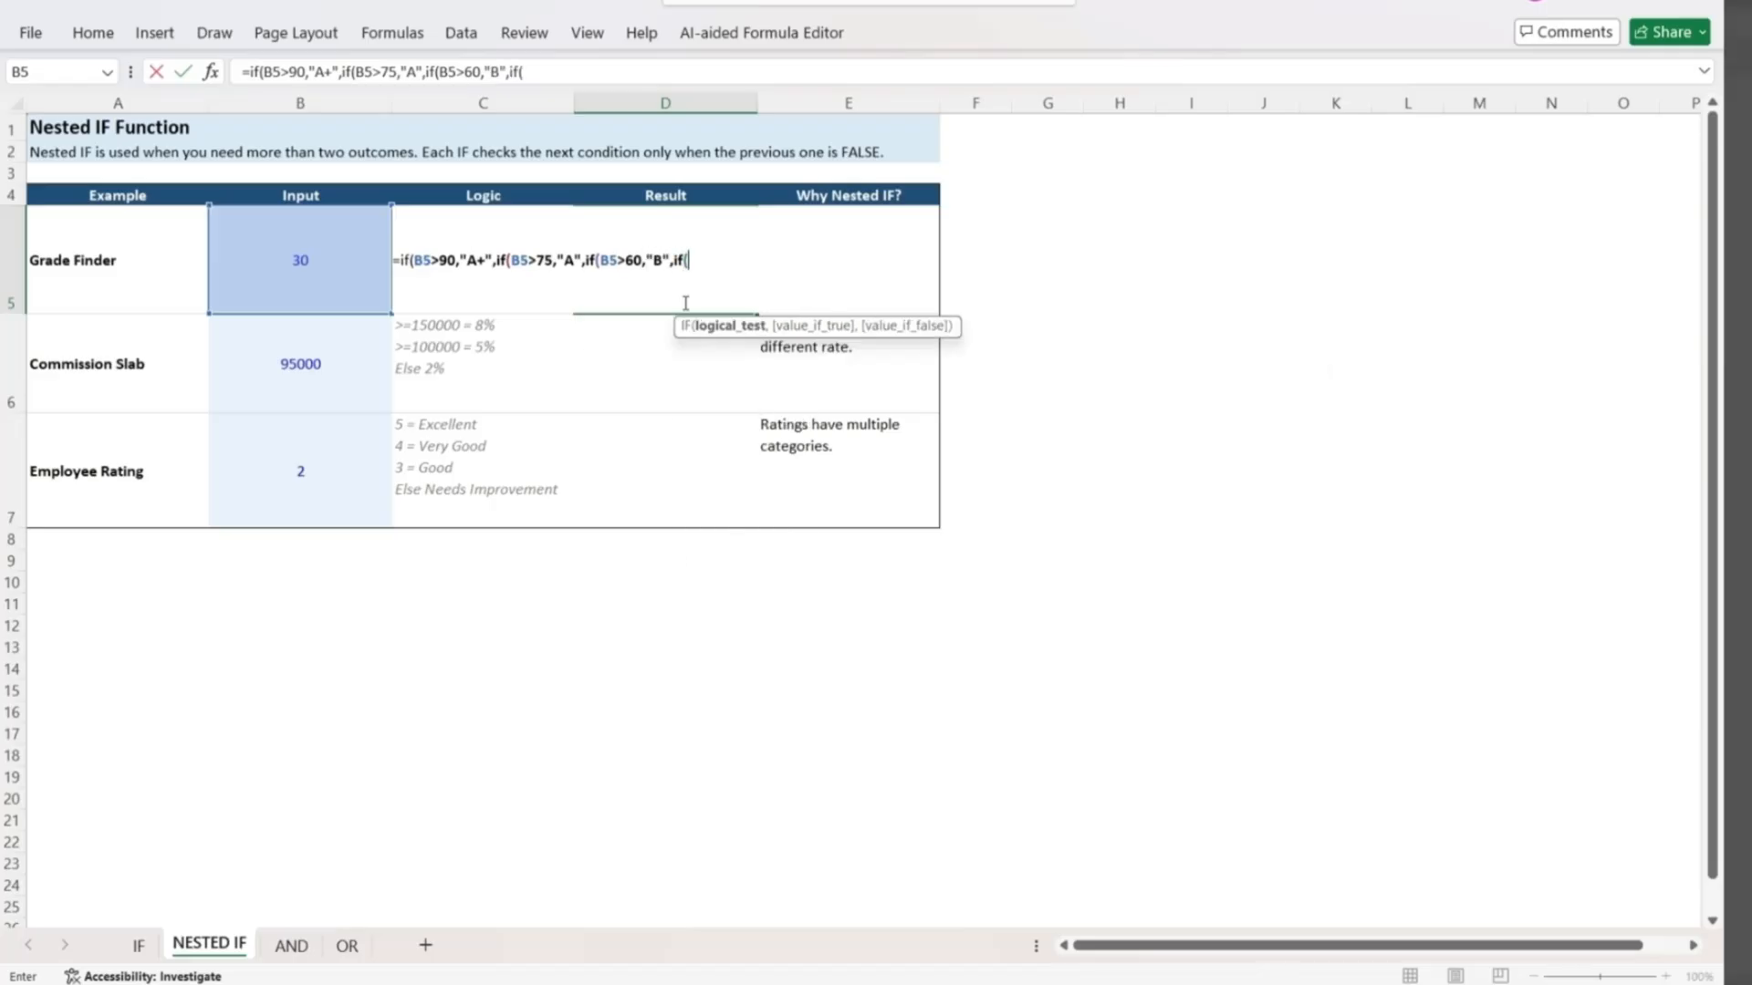
pyautogui.write('B540,')
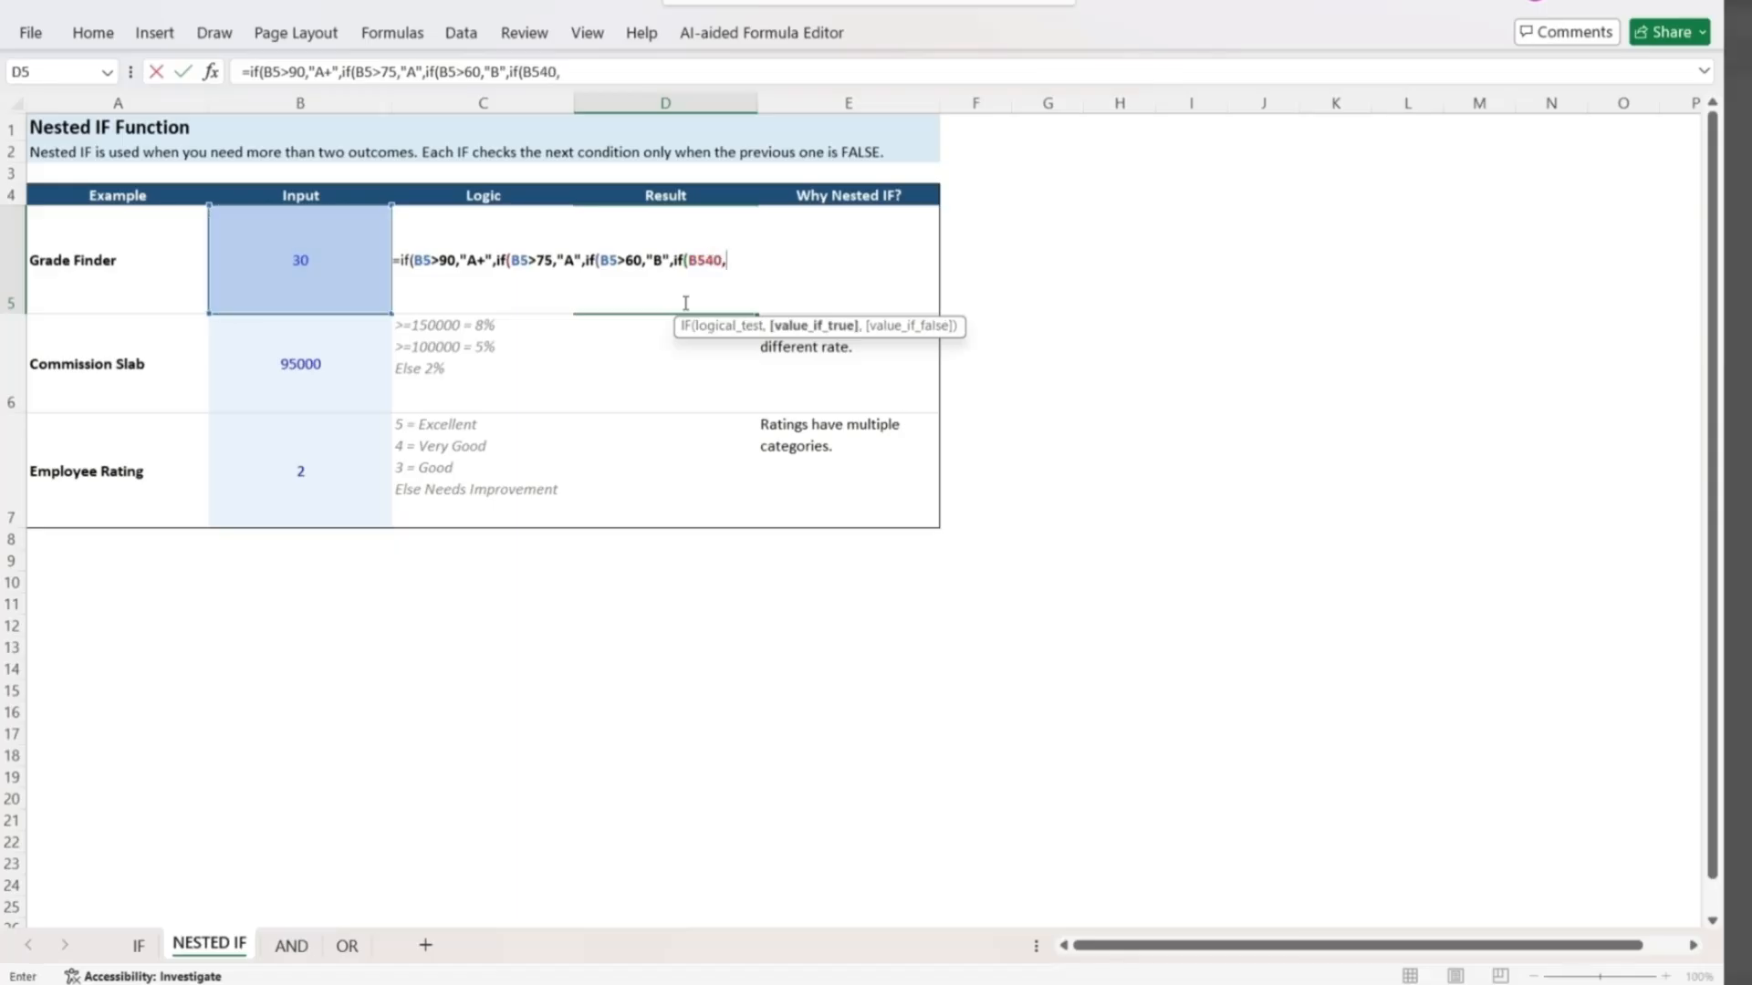
pyautogui.write('"C')
# Complete the D5 formula with a nested IF returning "C" when B5=40 and "D" otherwise, closing all parentheses.
pyautogui.press('BackSpace')
pyautogui.press('BackSpace')
pyautogui.press('BackSpace')
pyautogui.press('BackSpace')
pyautogui.press('BackSpace')
pyautogui.write('4')
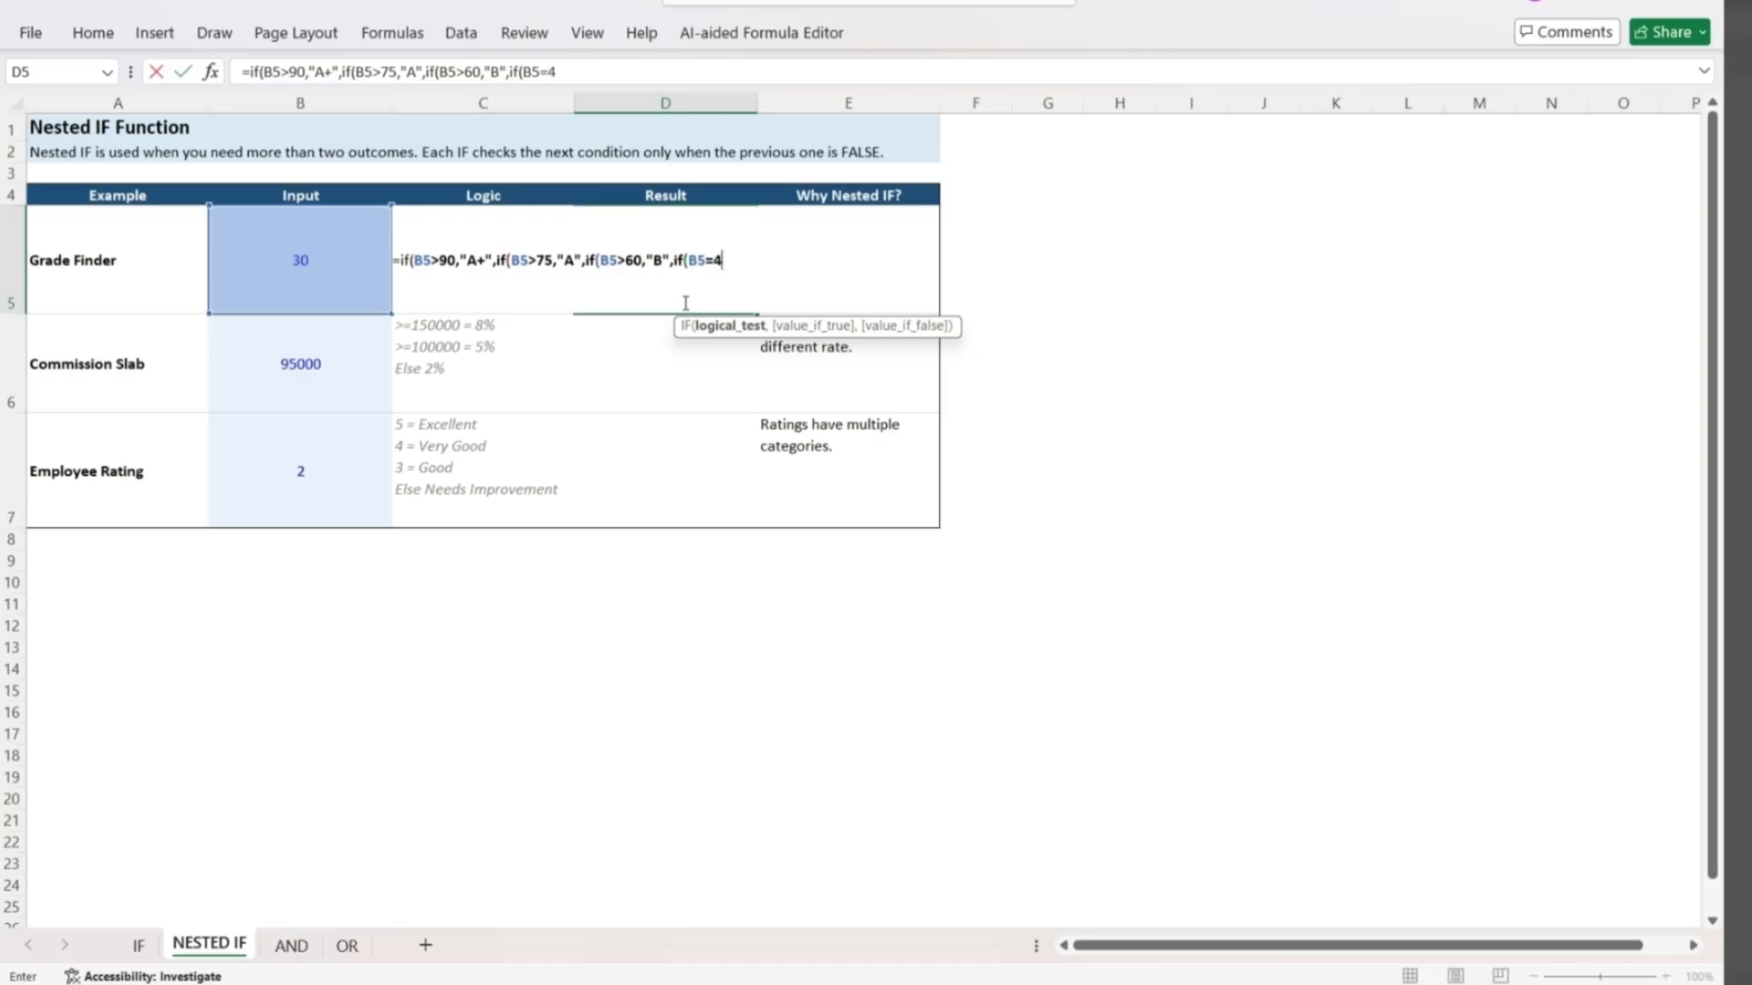
pyautogui.write('0,"C')
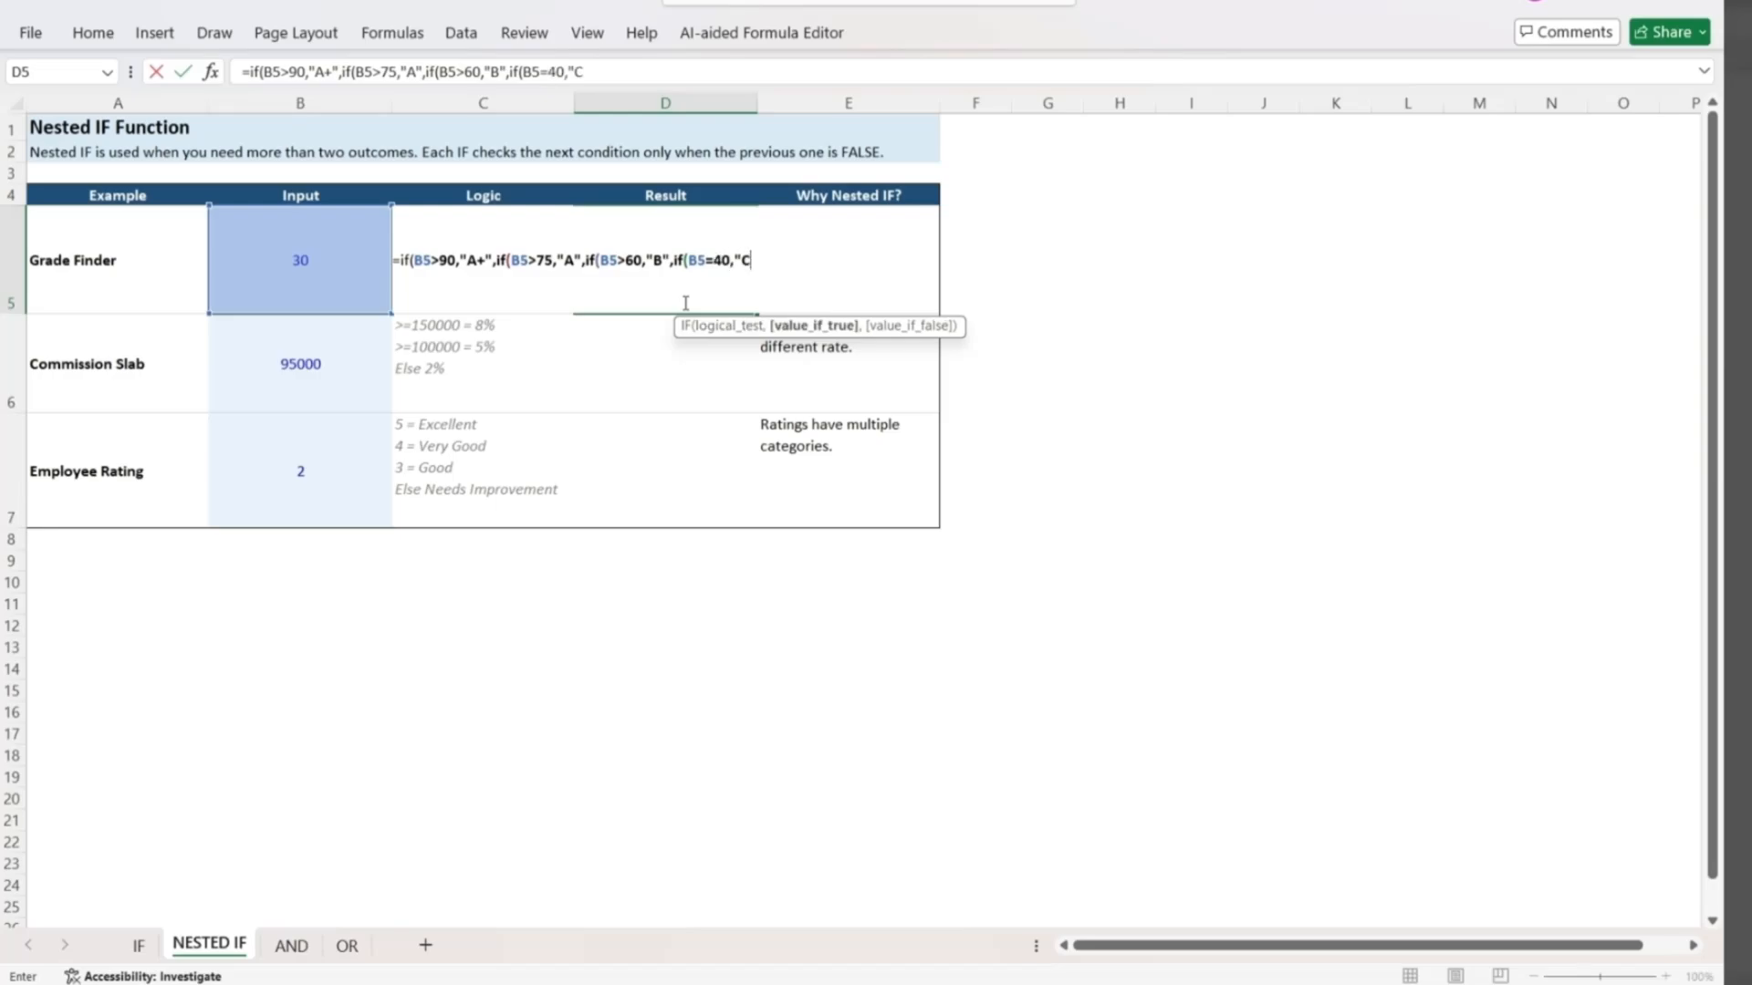
pyautogui.write('",')
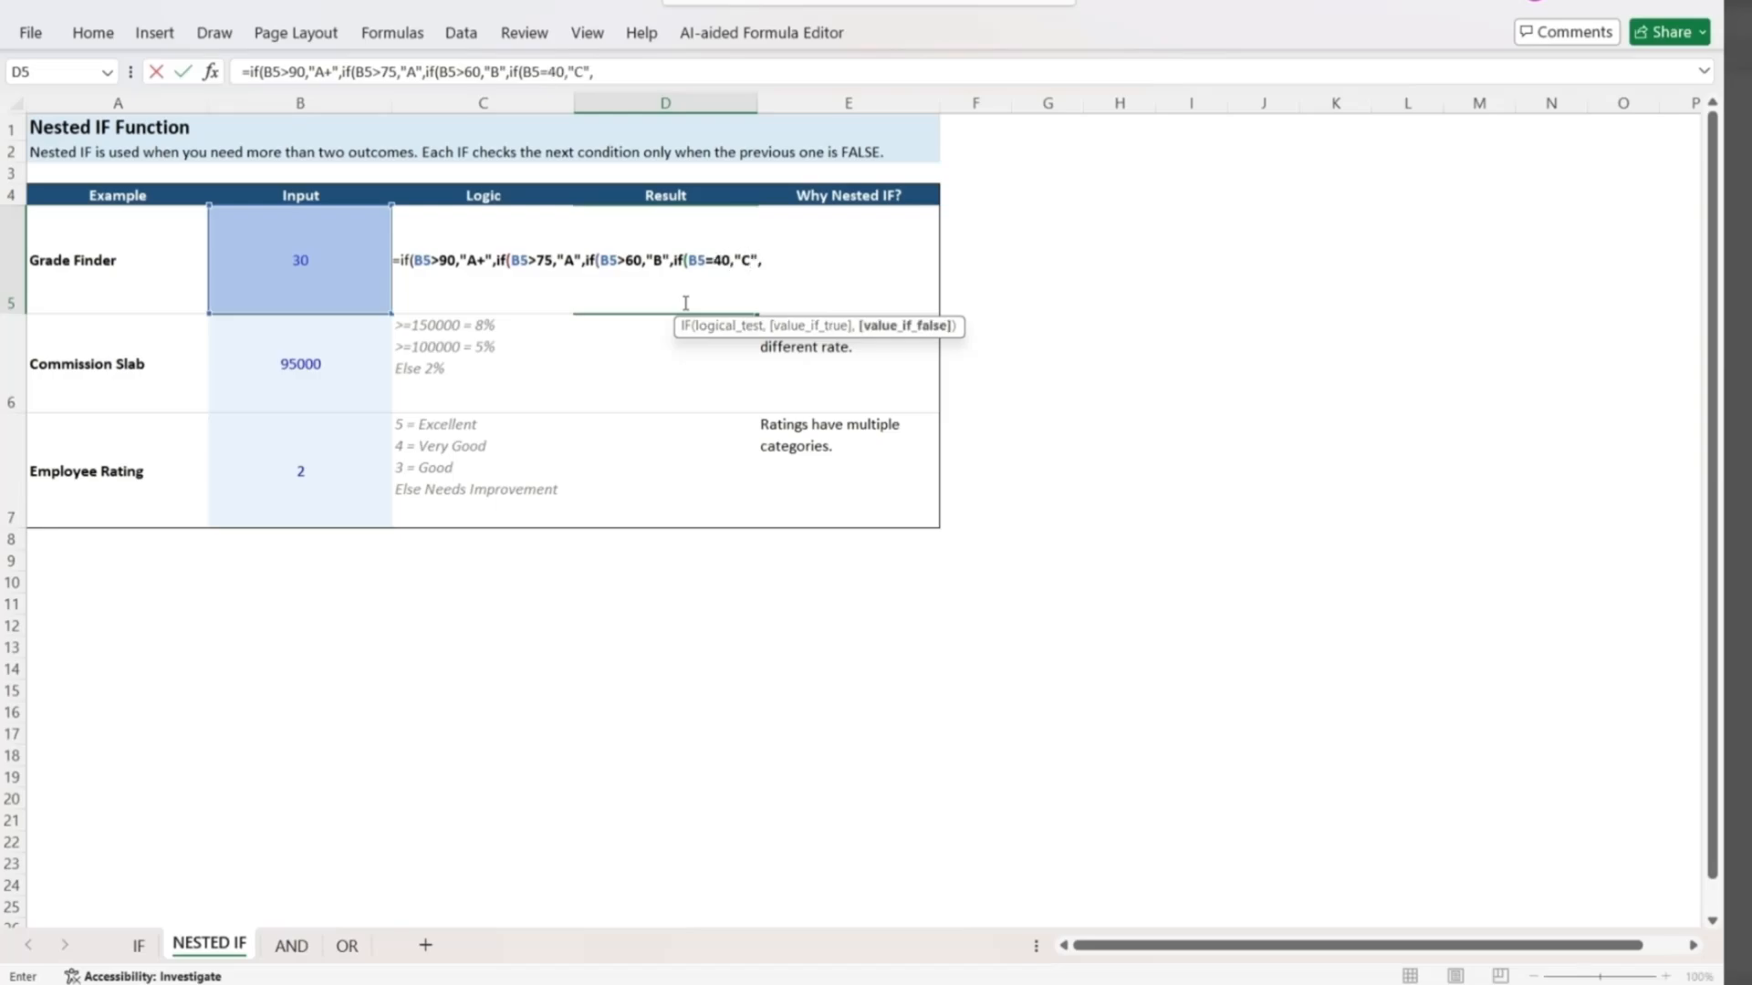
pyautogui.write('"D")))')
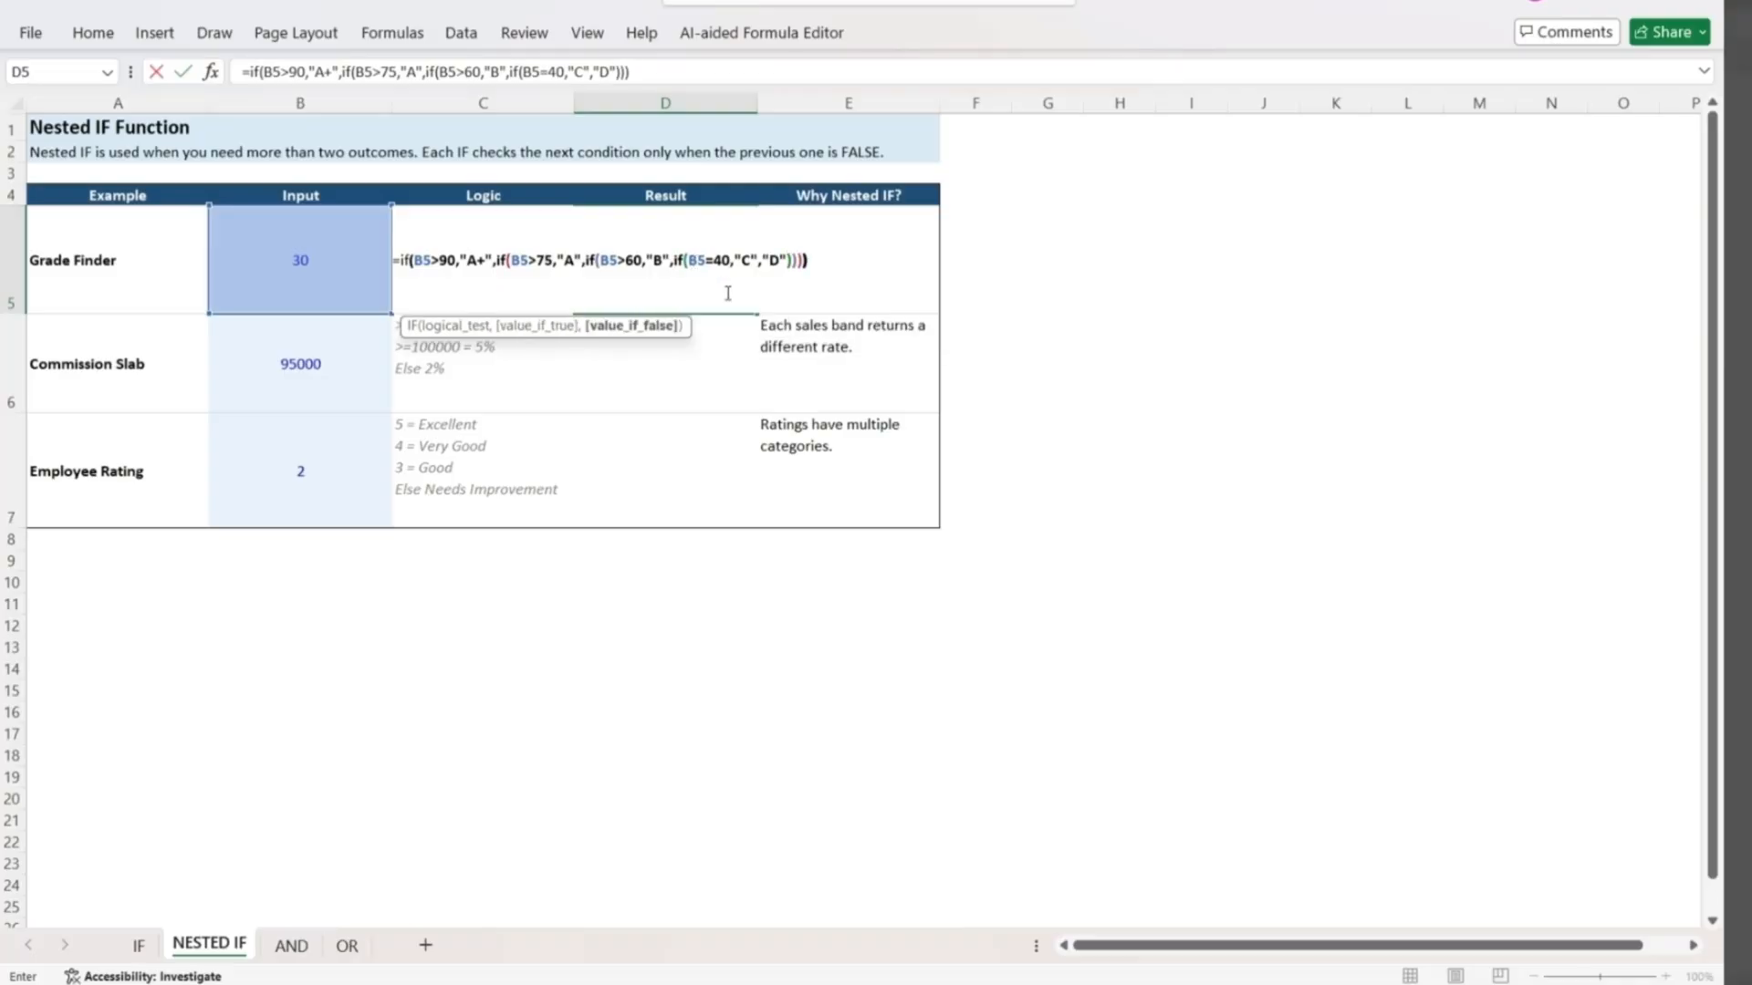
pyautogui.press('Return')
# Set the Grade Finder input in B5 to 90 to test the formula.
pyautogui.press('Up')
pyautogui.press('Left')
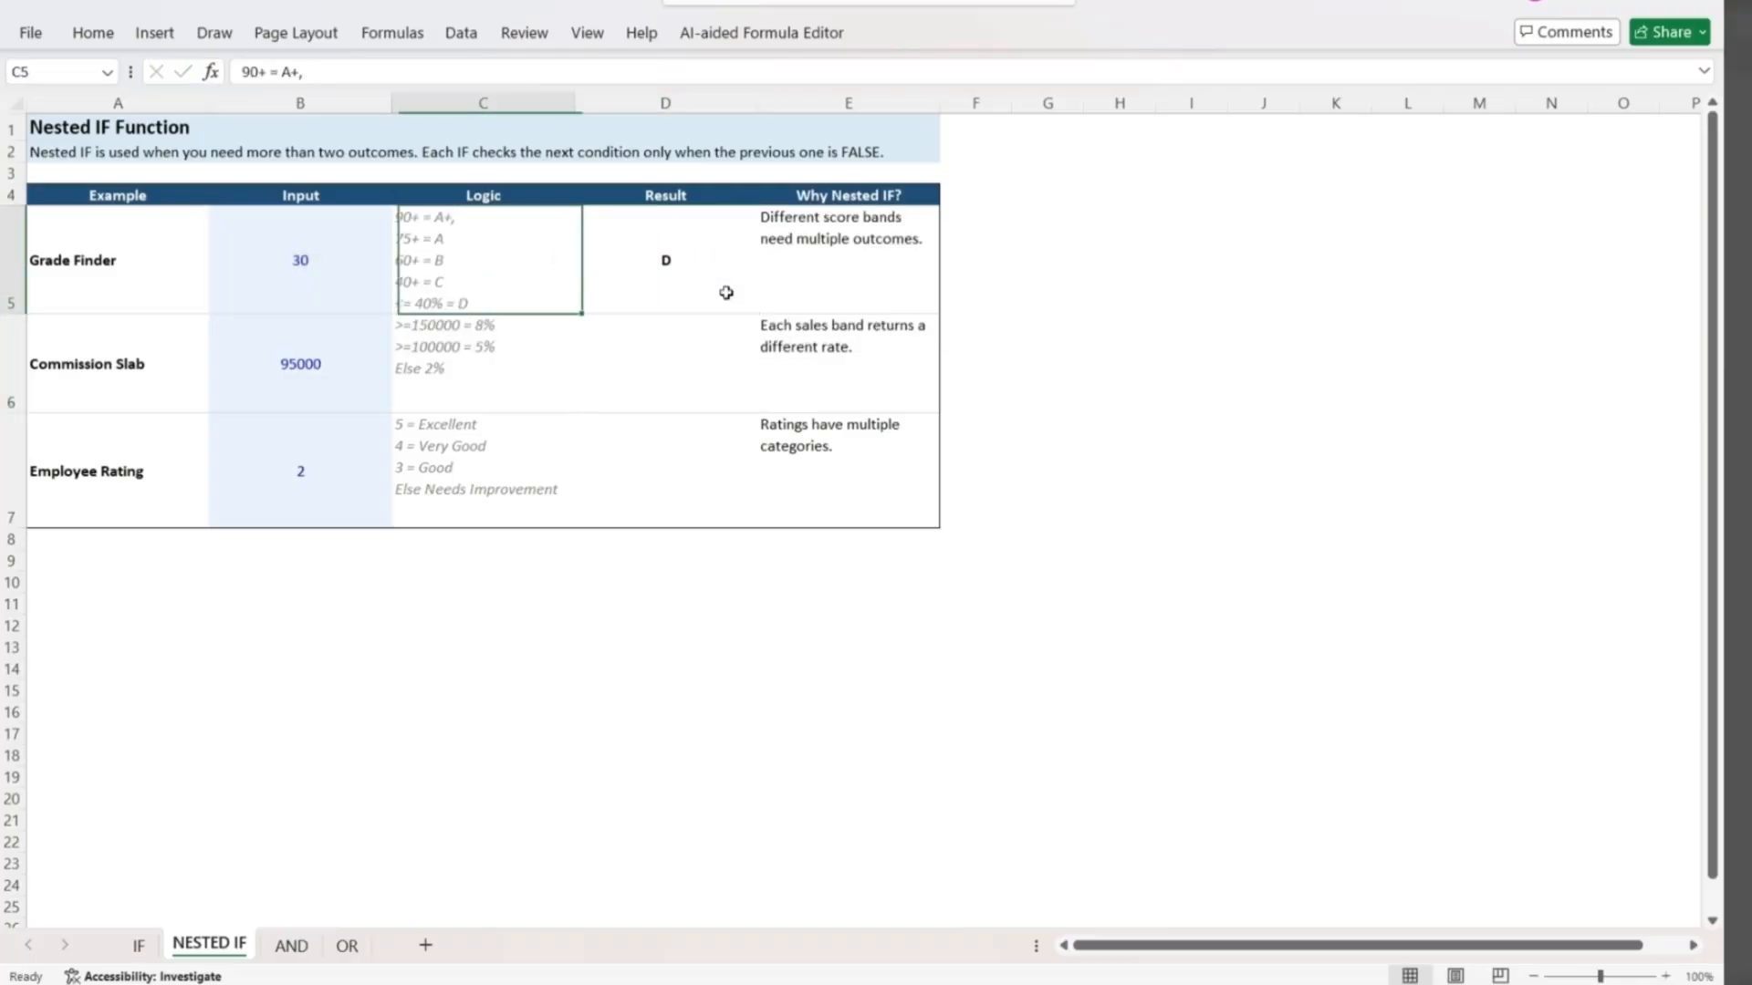
pyautogui.press('Left')
pyautogui.press('Right')
pyautogui.press('Right')
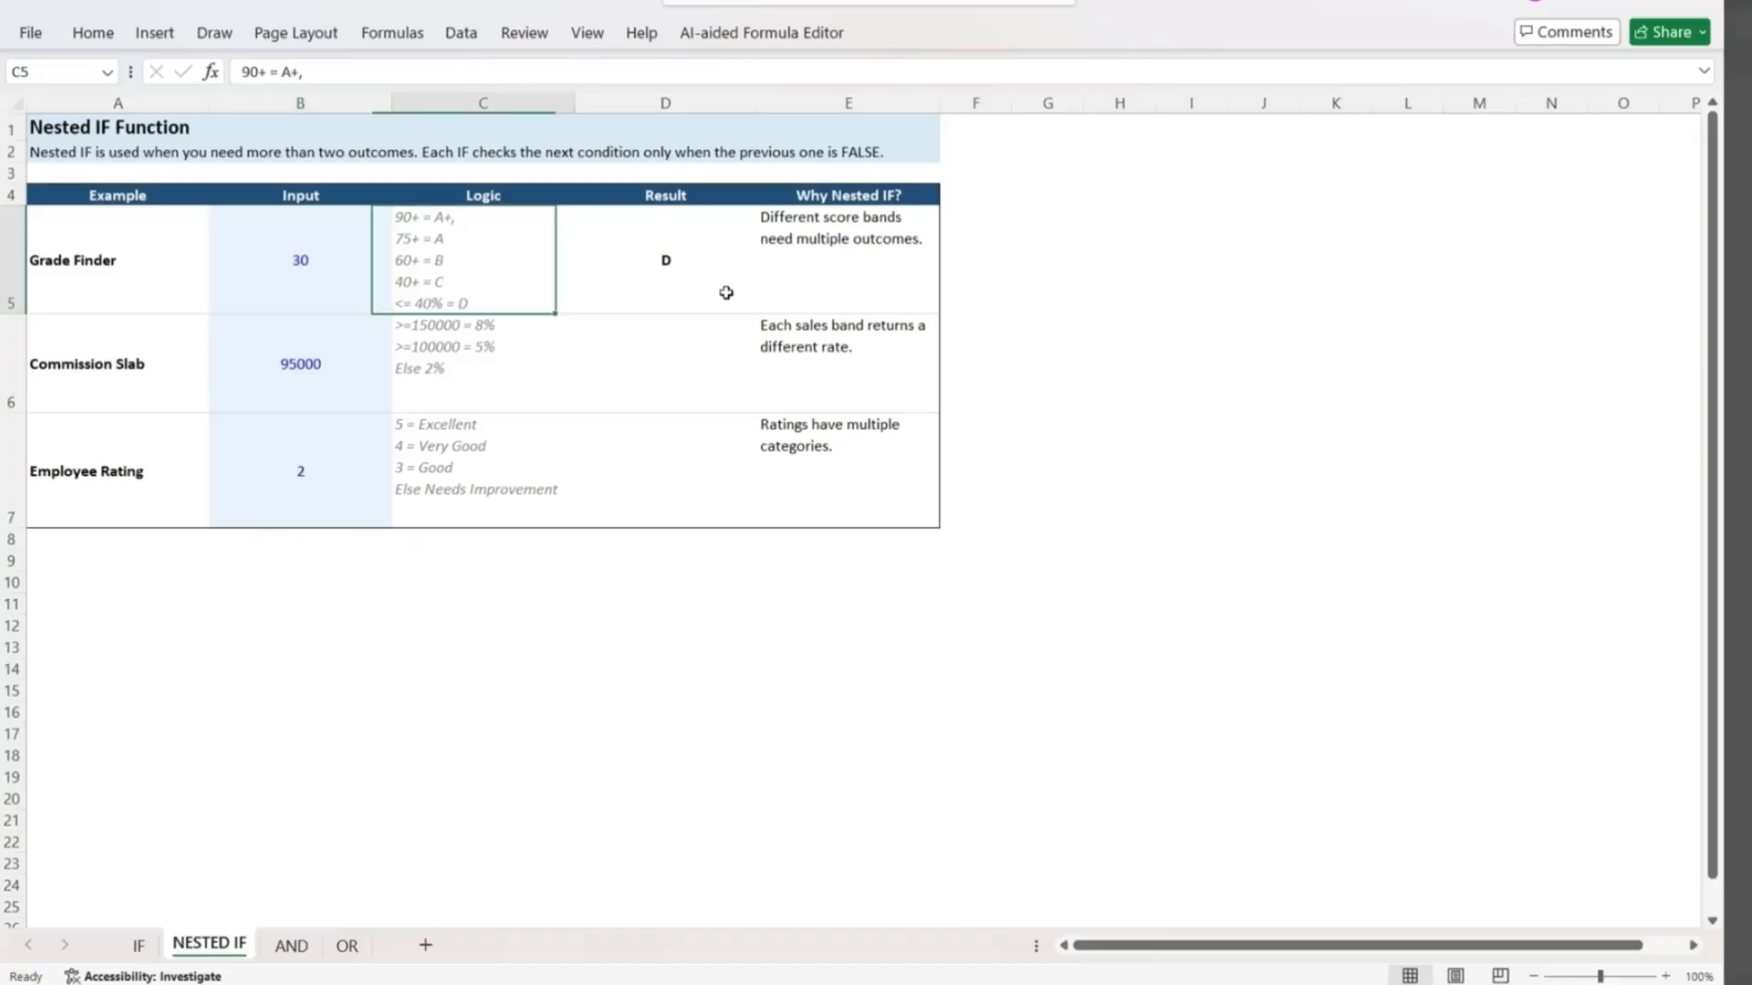
pyautogui.press('Left')
pyautogui.press('Left')
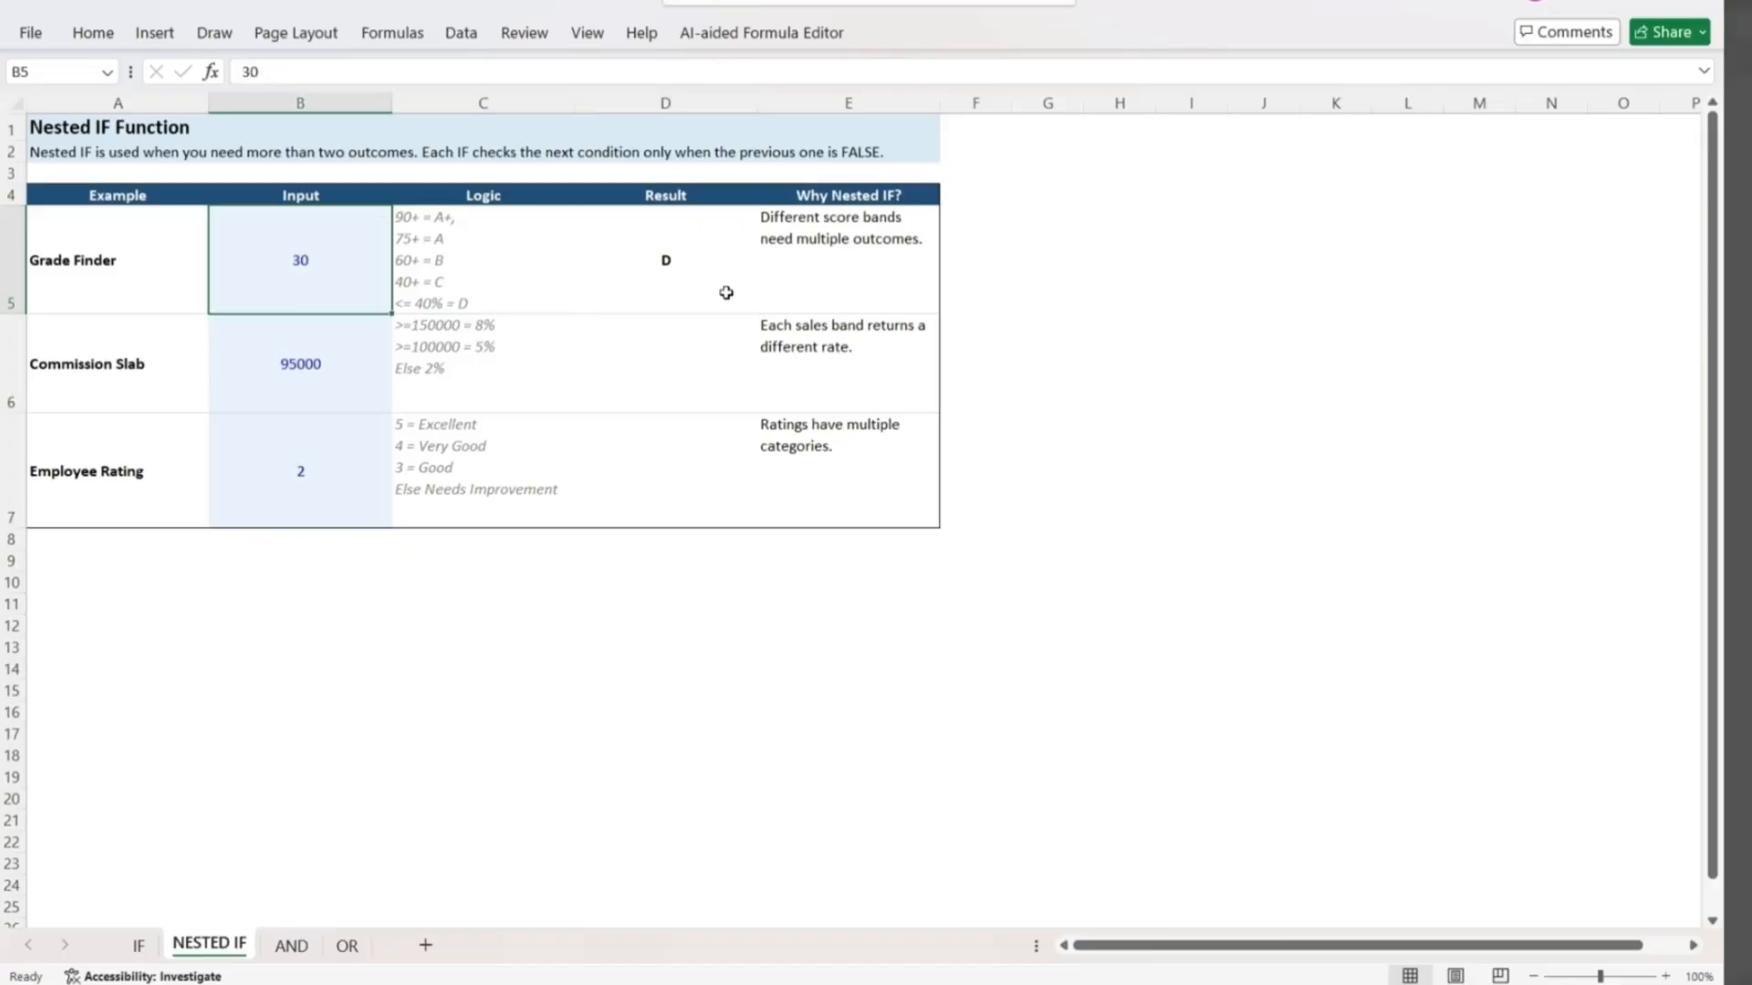
pyautogui.write('90')
pyautogui.press('Return')
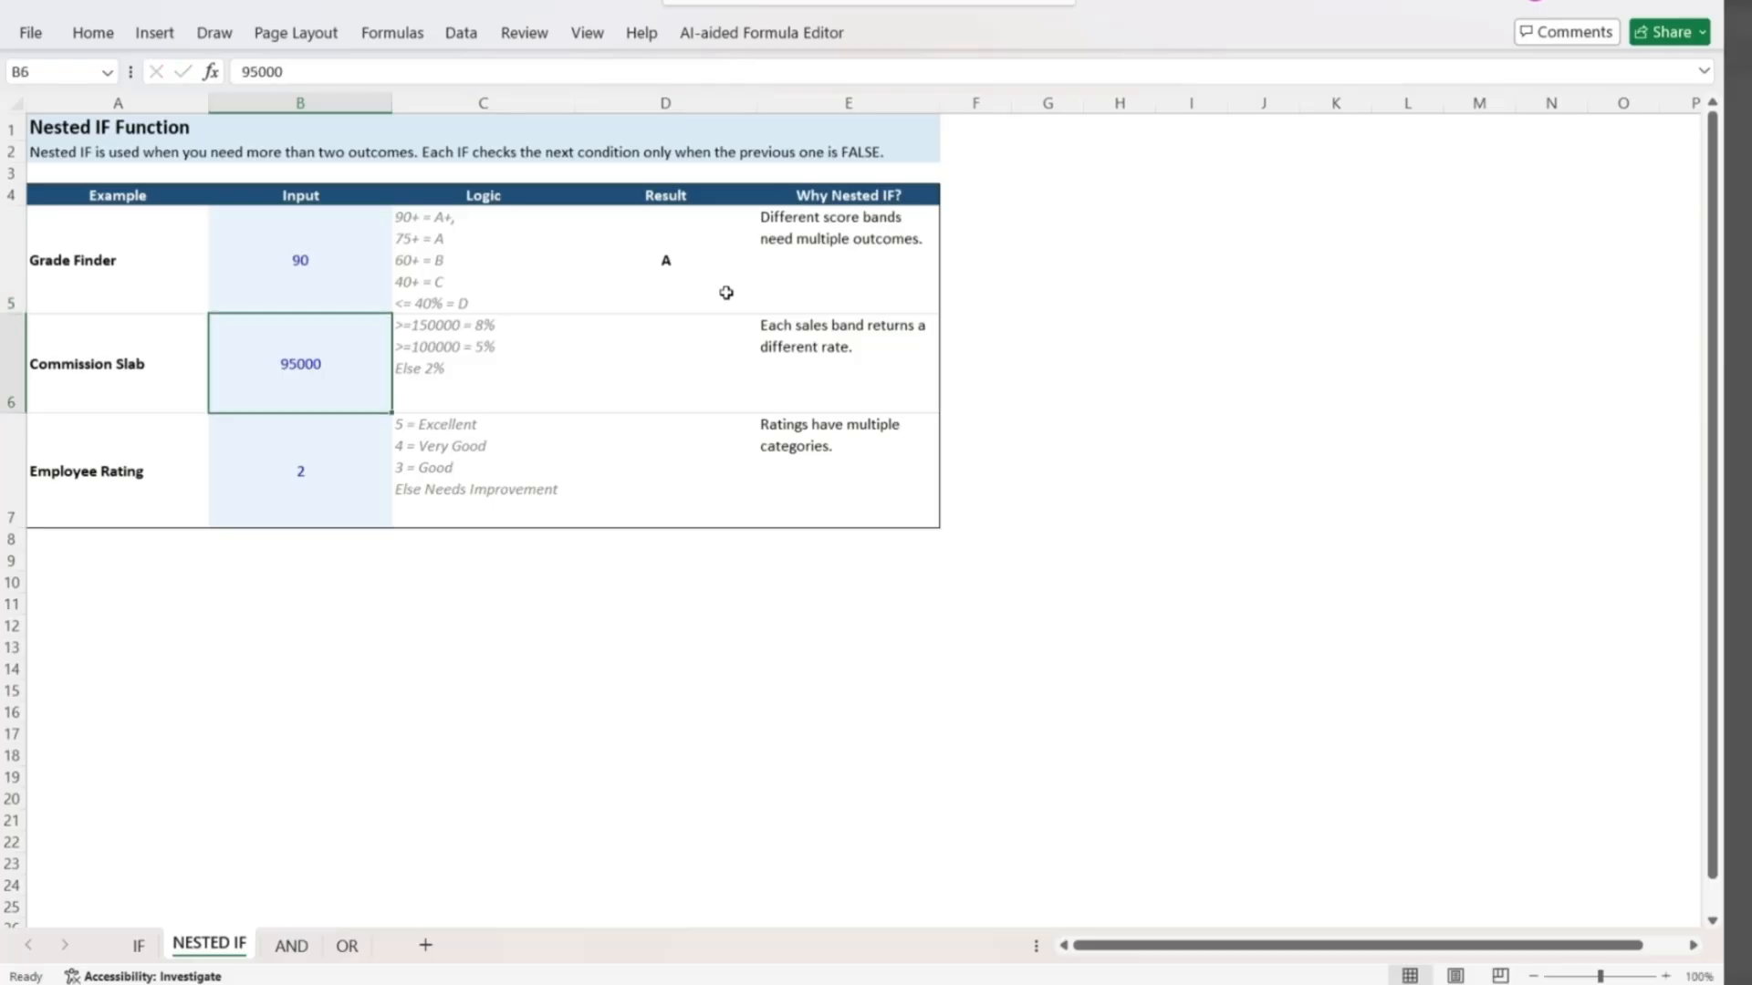
# Set the Grade Finder input in B5 to 95 to test the top grade band.
pyautogui.press('Up')
pyautogui.write('95')
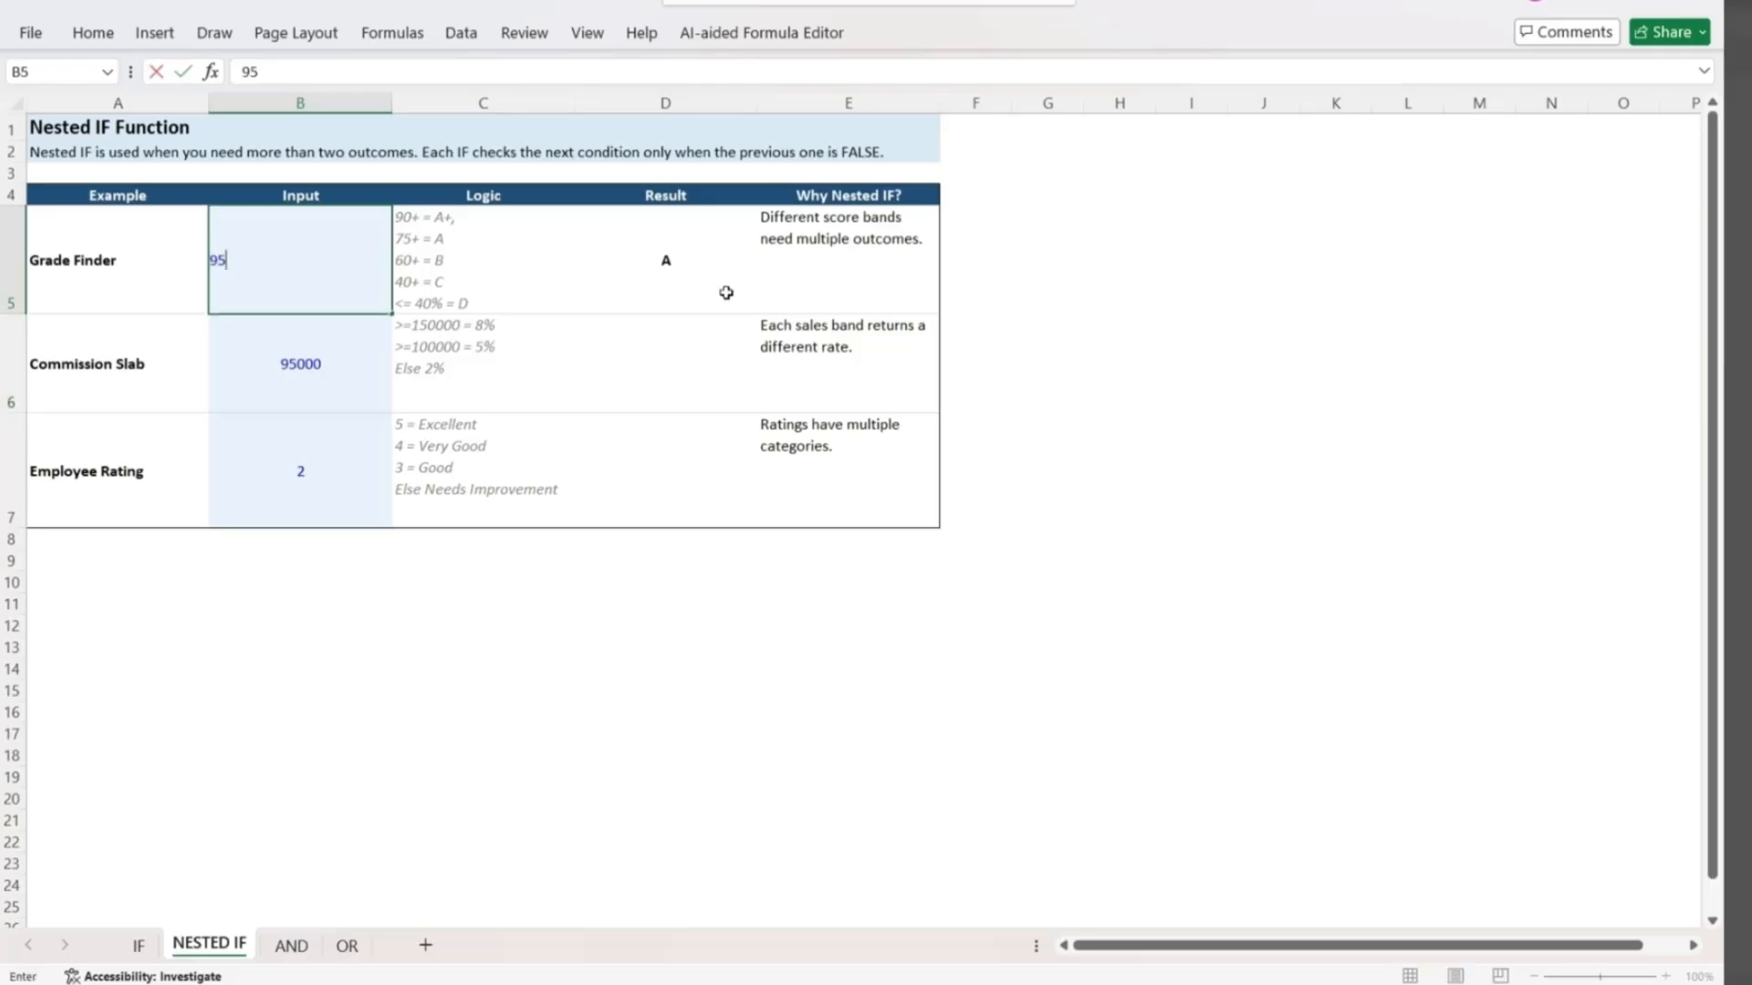
pyautogui.press('Return')
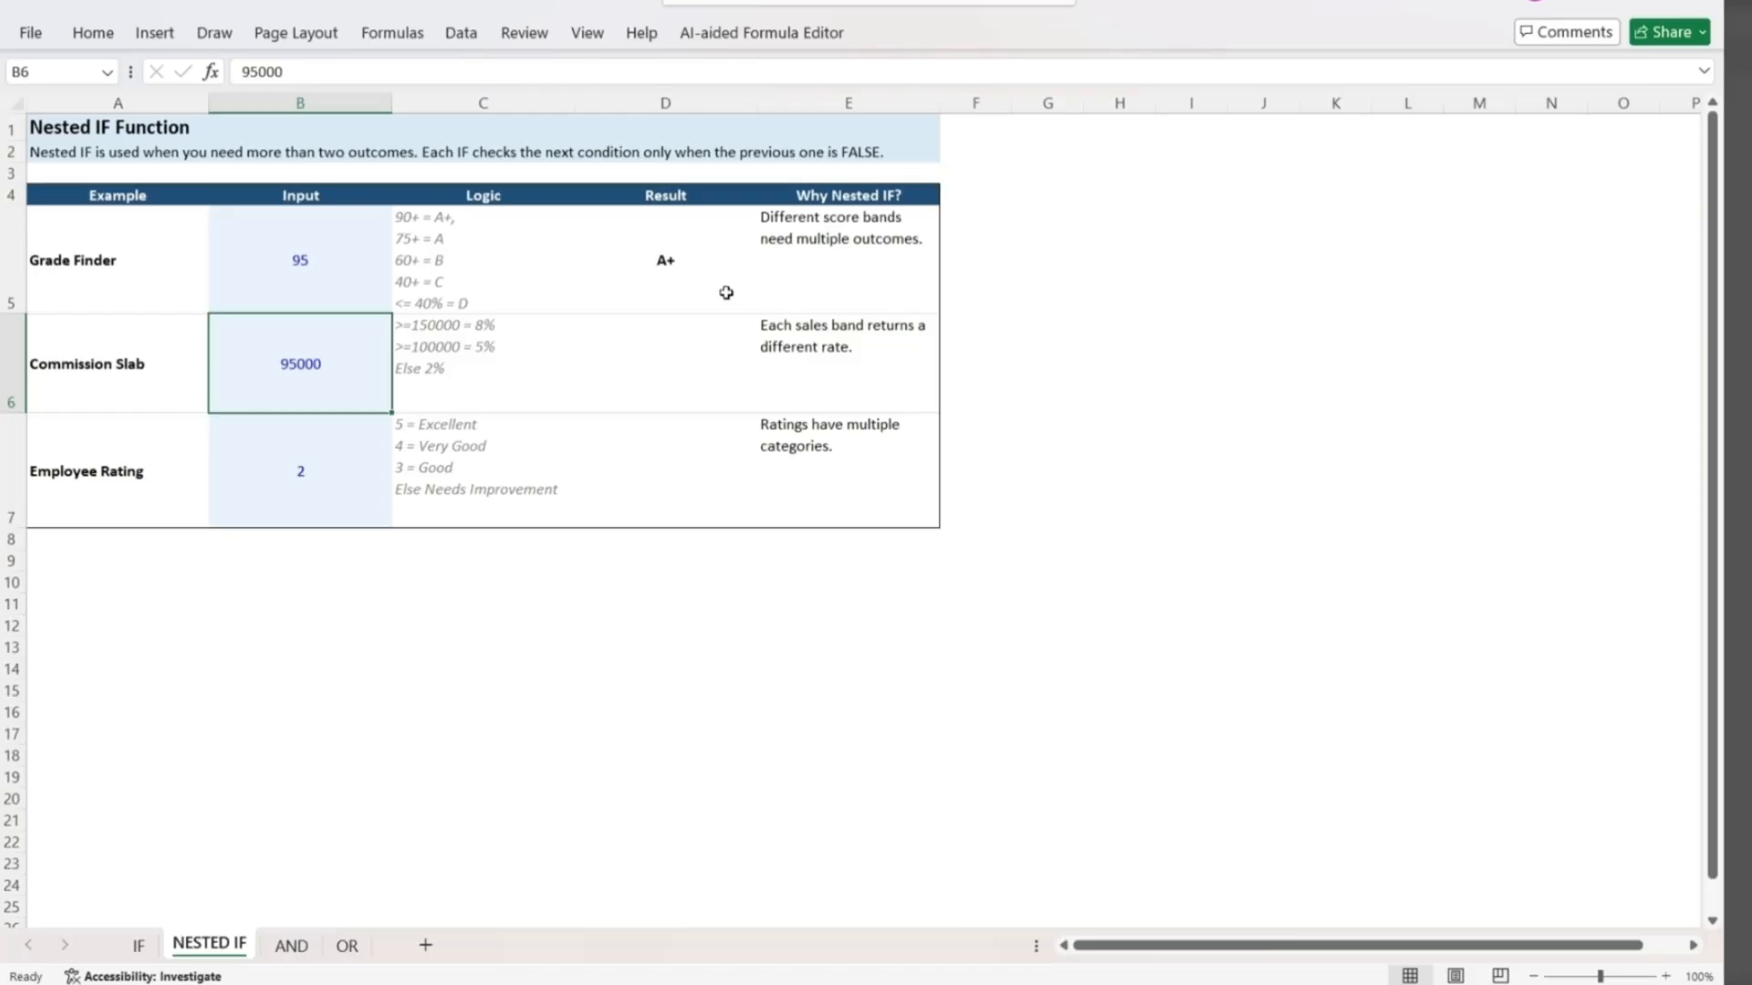
# Start an IF formula in the Commission Slab result cell D6, returning 8% when B6>=150000.
pyautogui.press('Right')
pyautogui.press('Right')
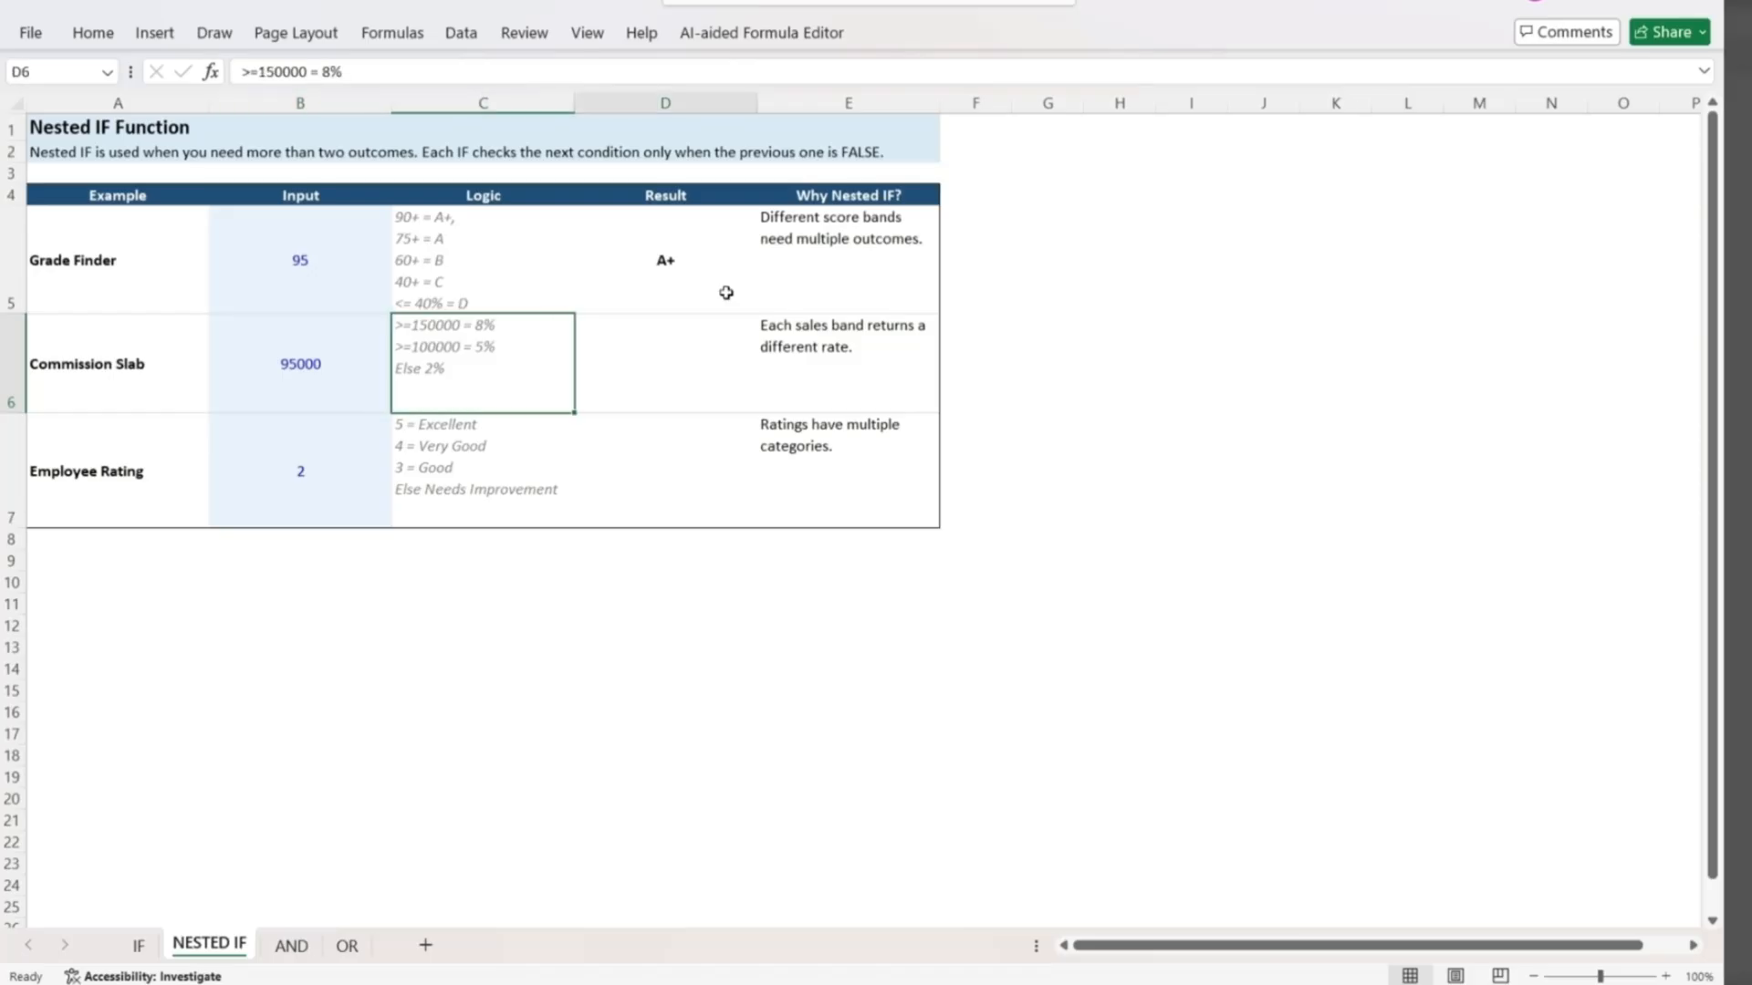
pyautogui.write('=if(')
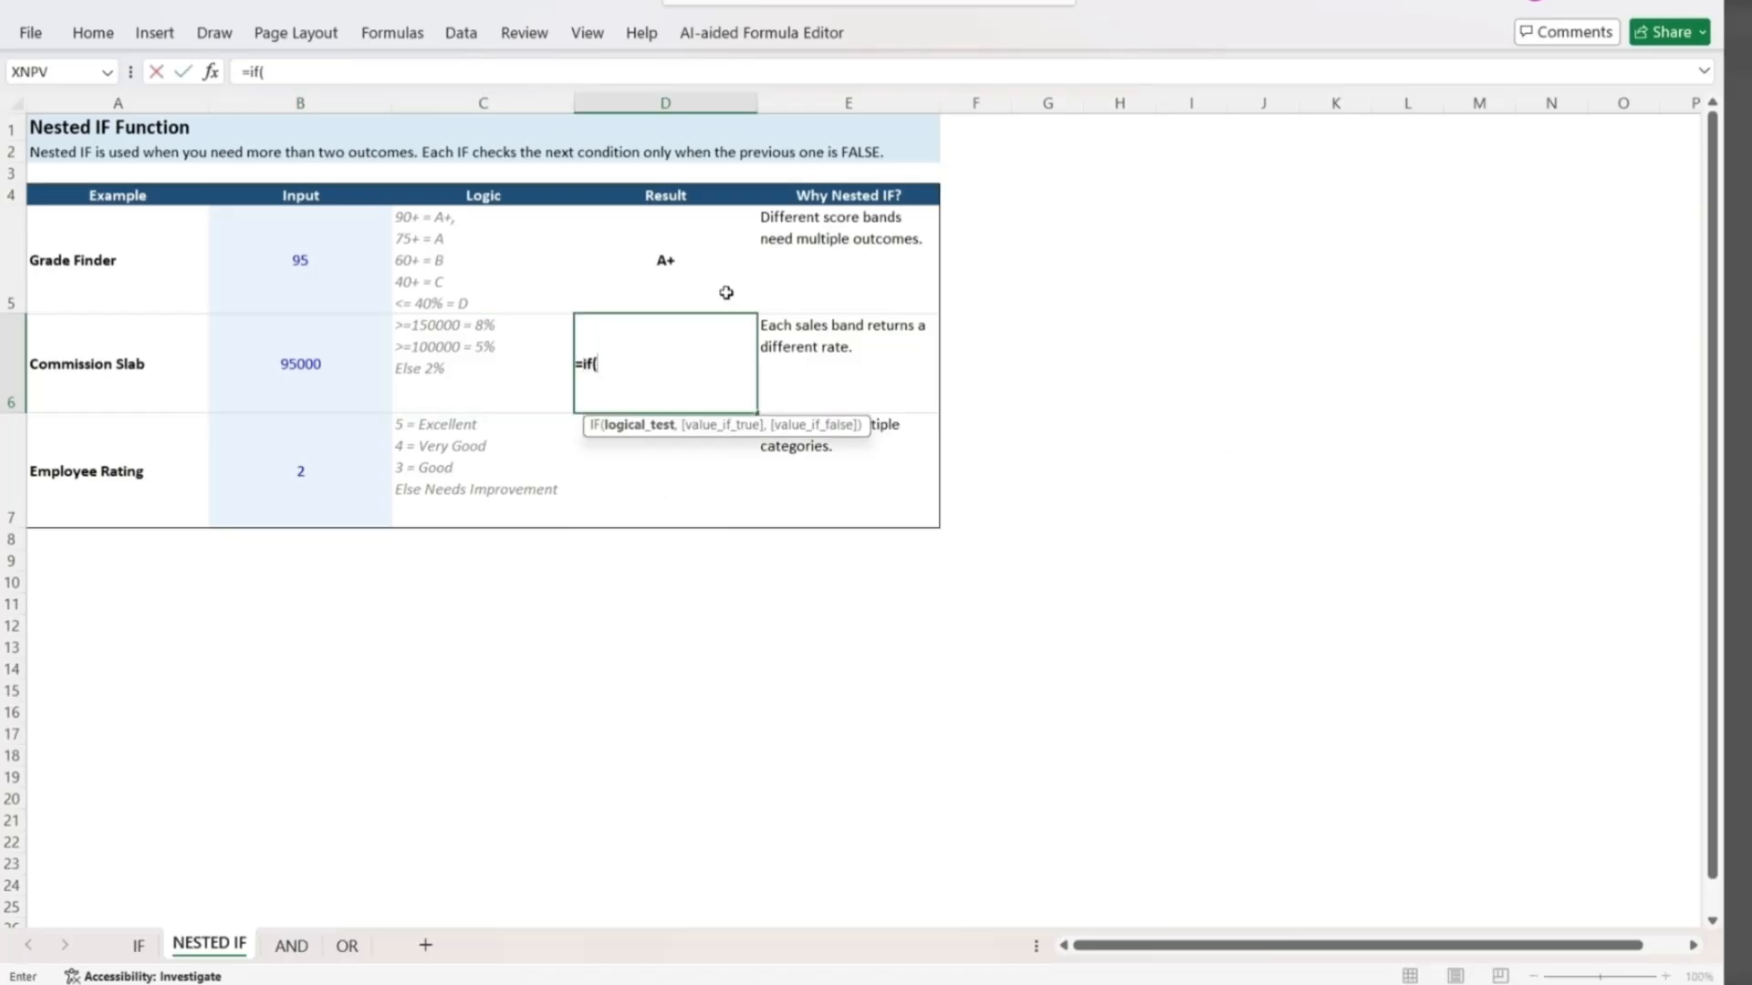
pyautogui.press('Left')
pyautogui.press('Left')
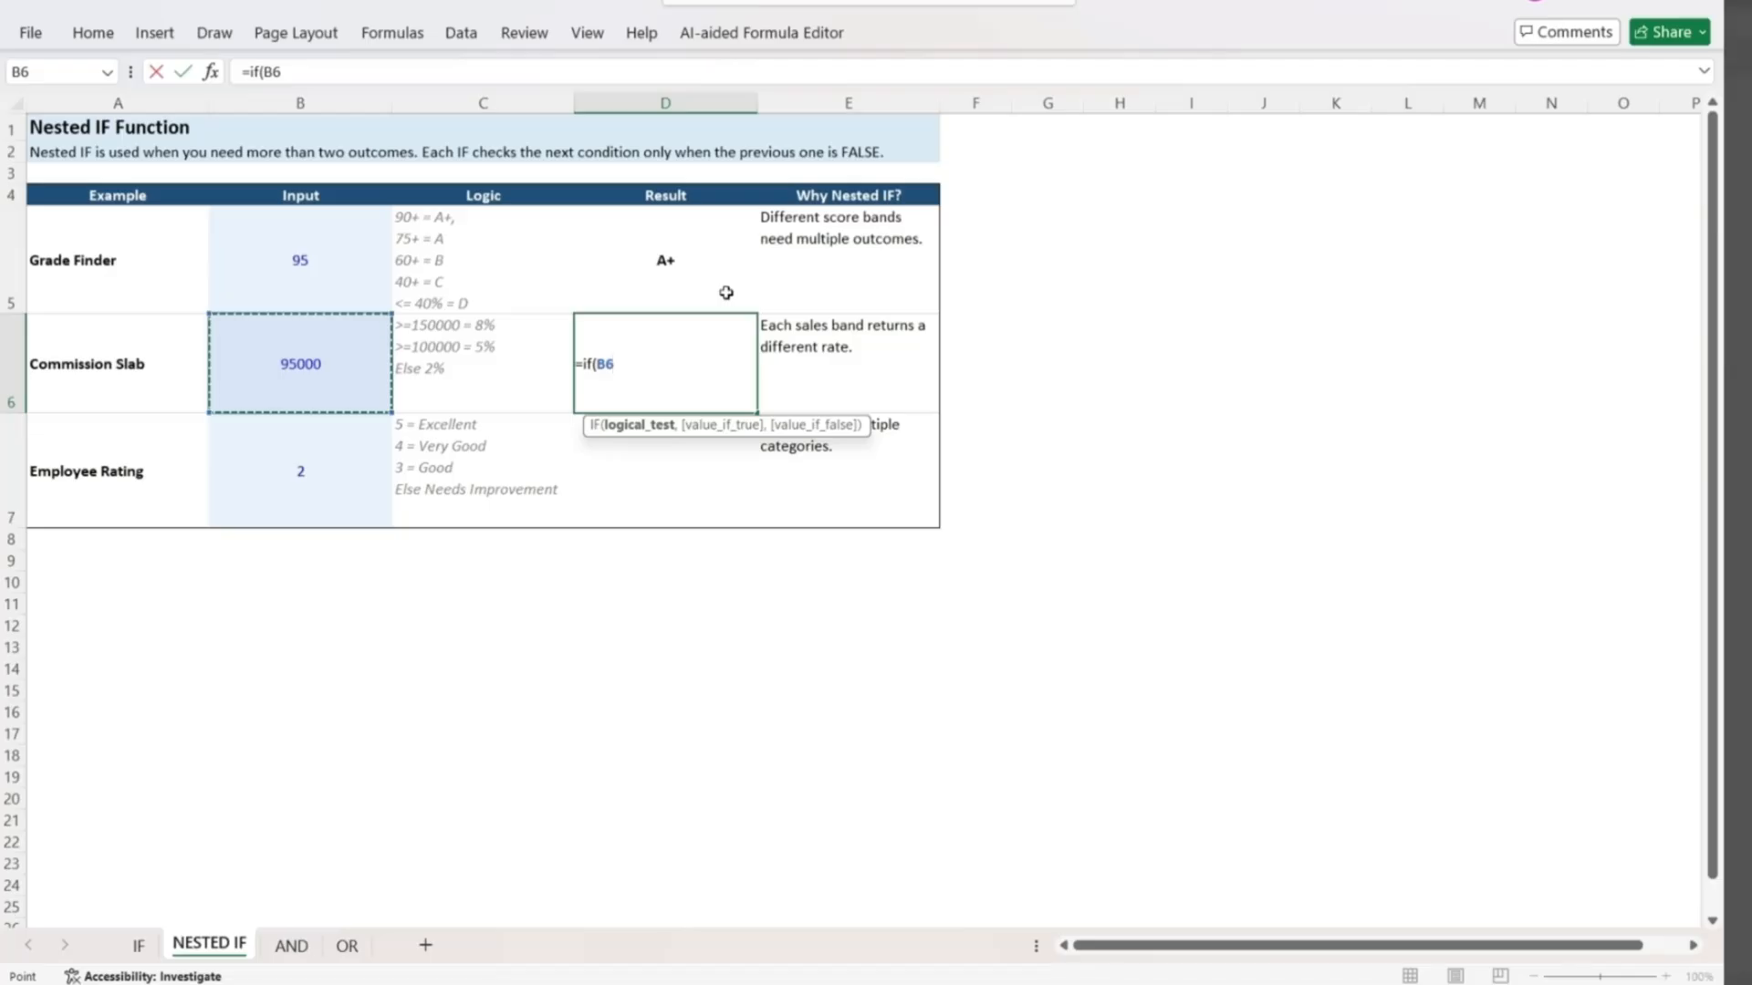
pyautogui.write('>=150000')
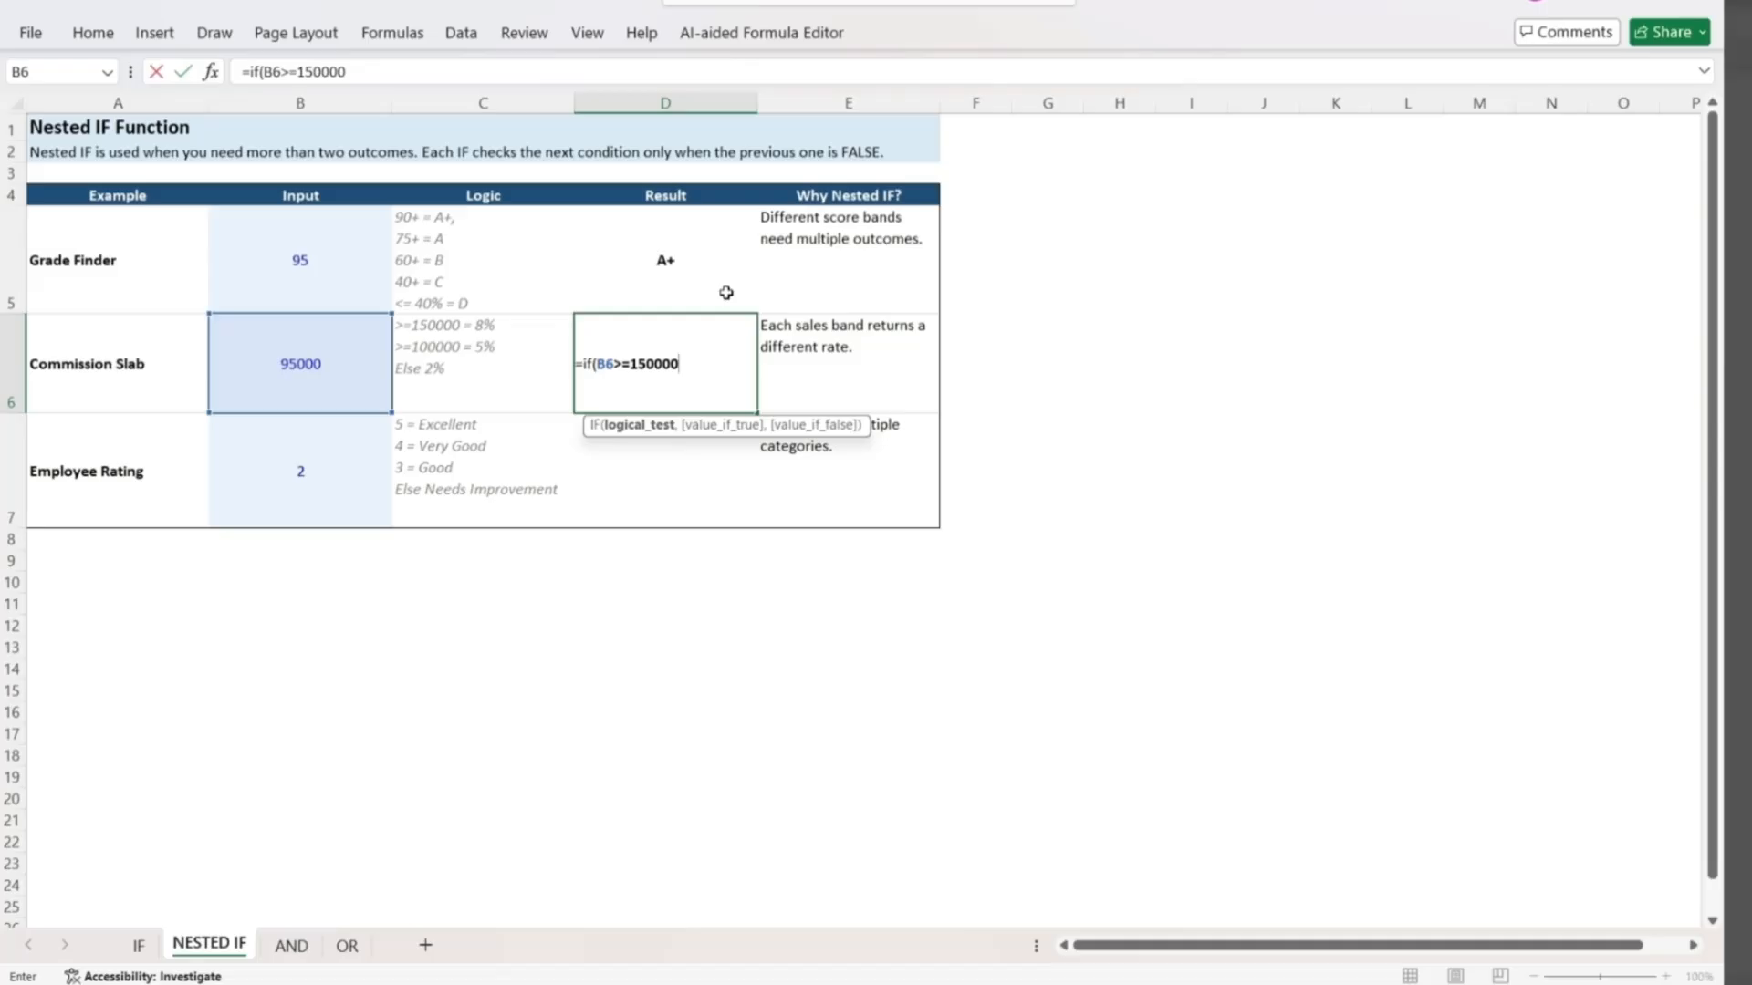
pyautogui.write(',8%')
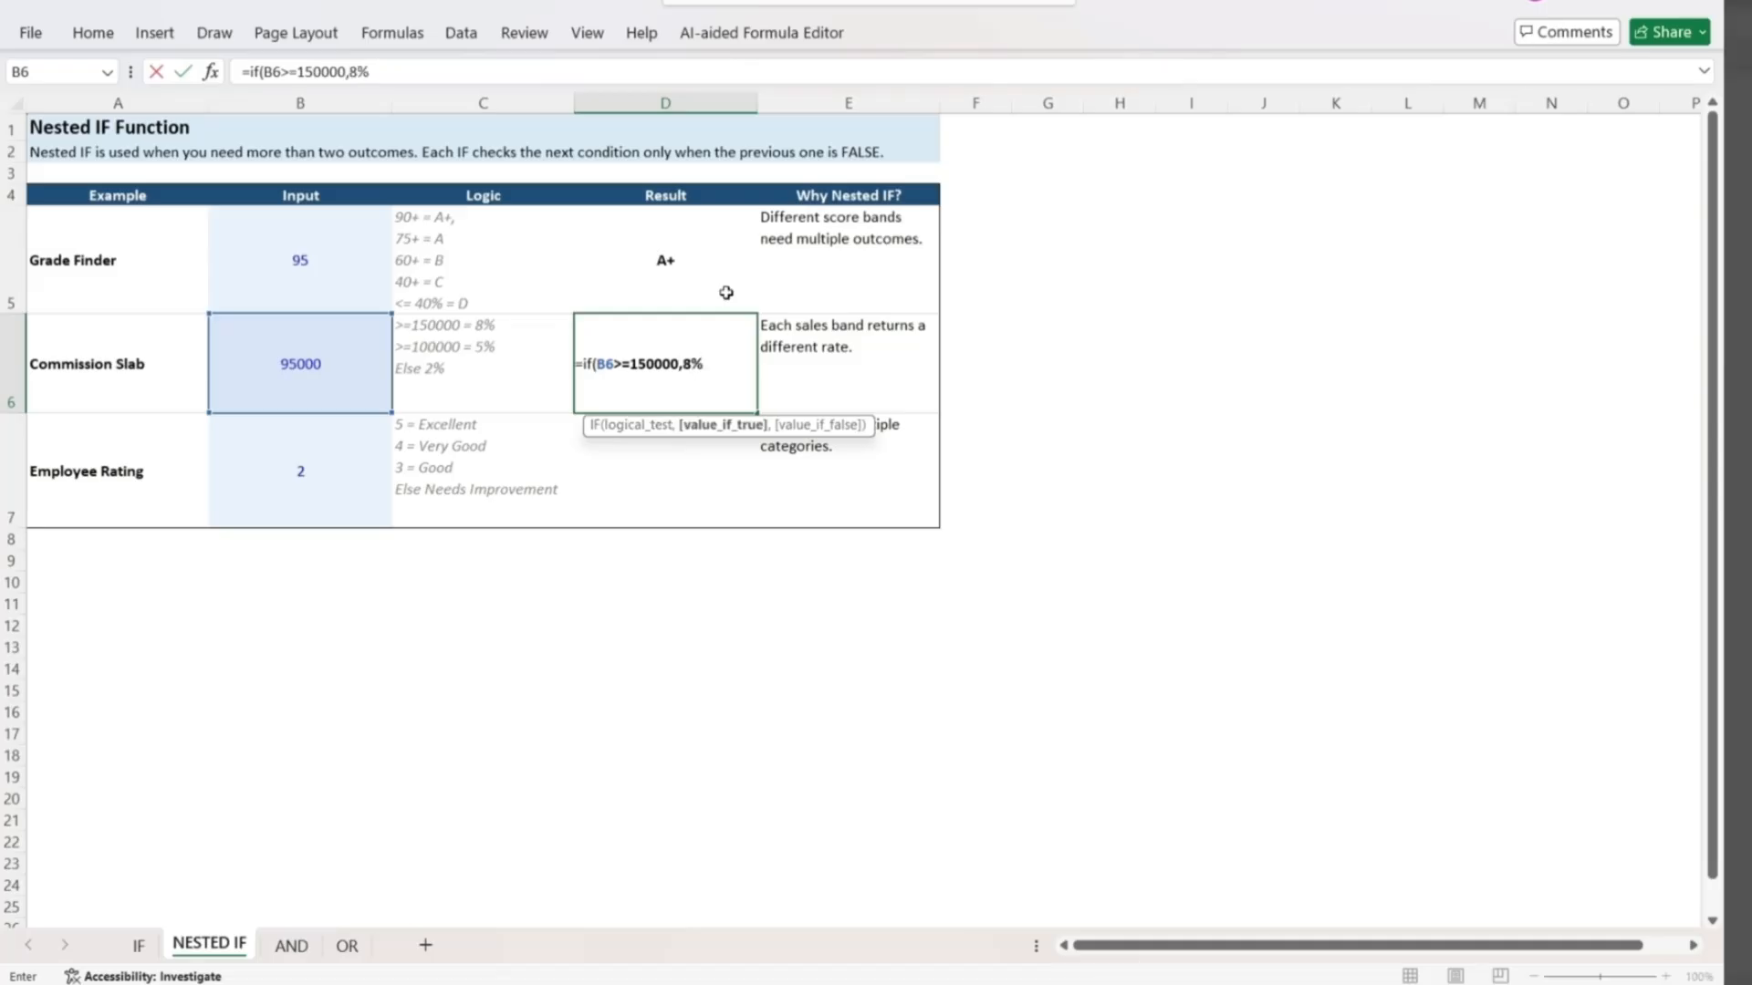
pyautogui.write(',')
pyautogui.write('if(B6>')
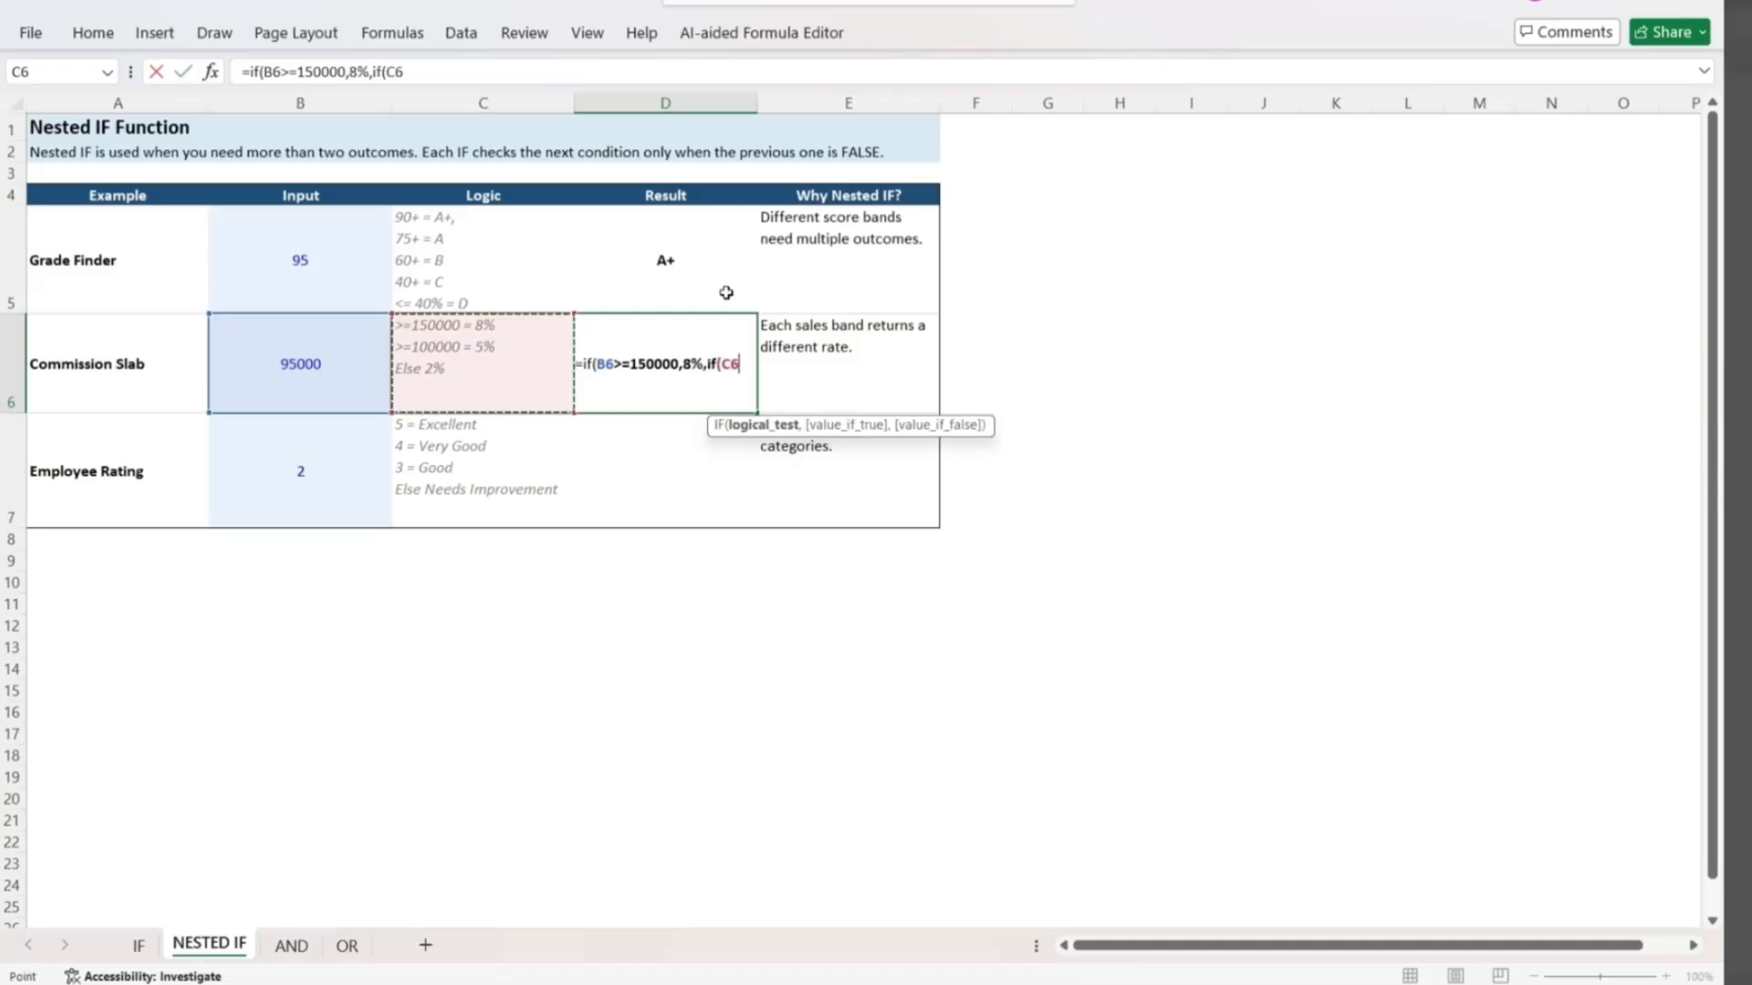
pyautogui.write('=10')
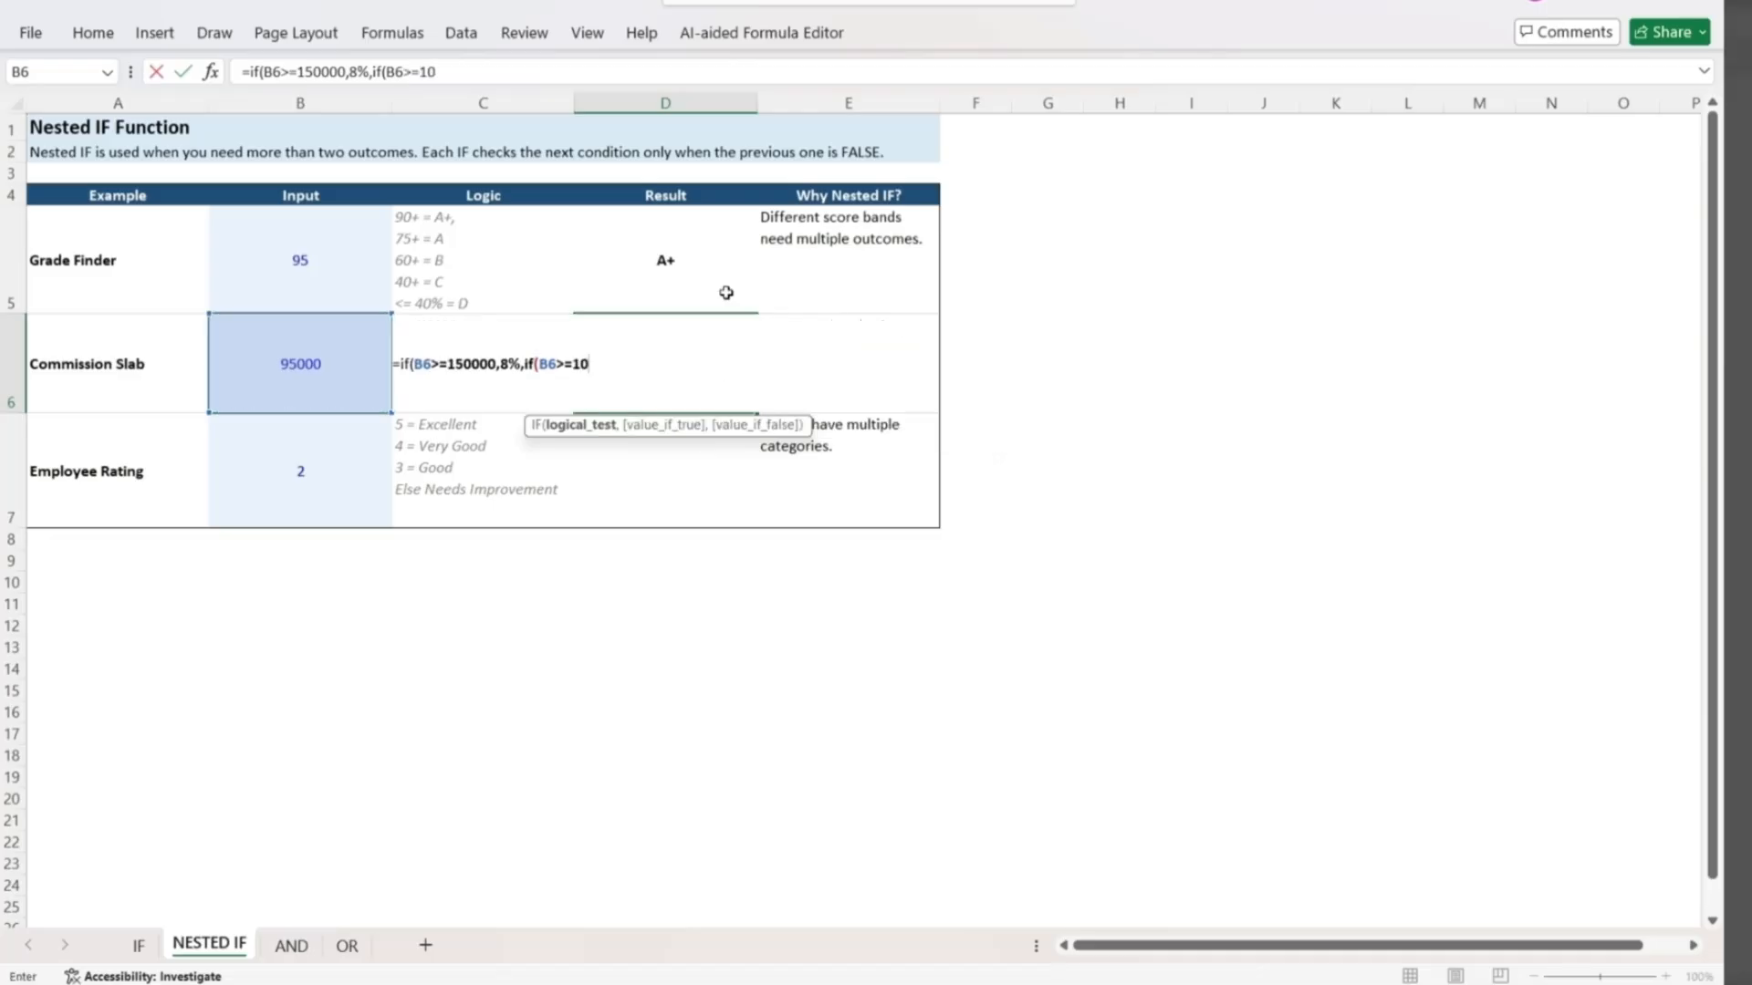
pyautogui.write('0000,')
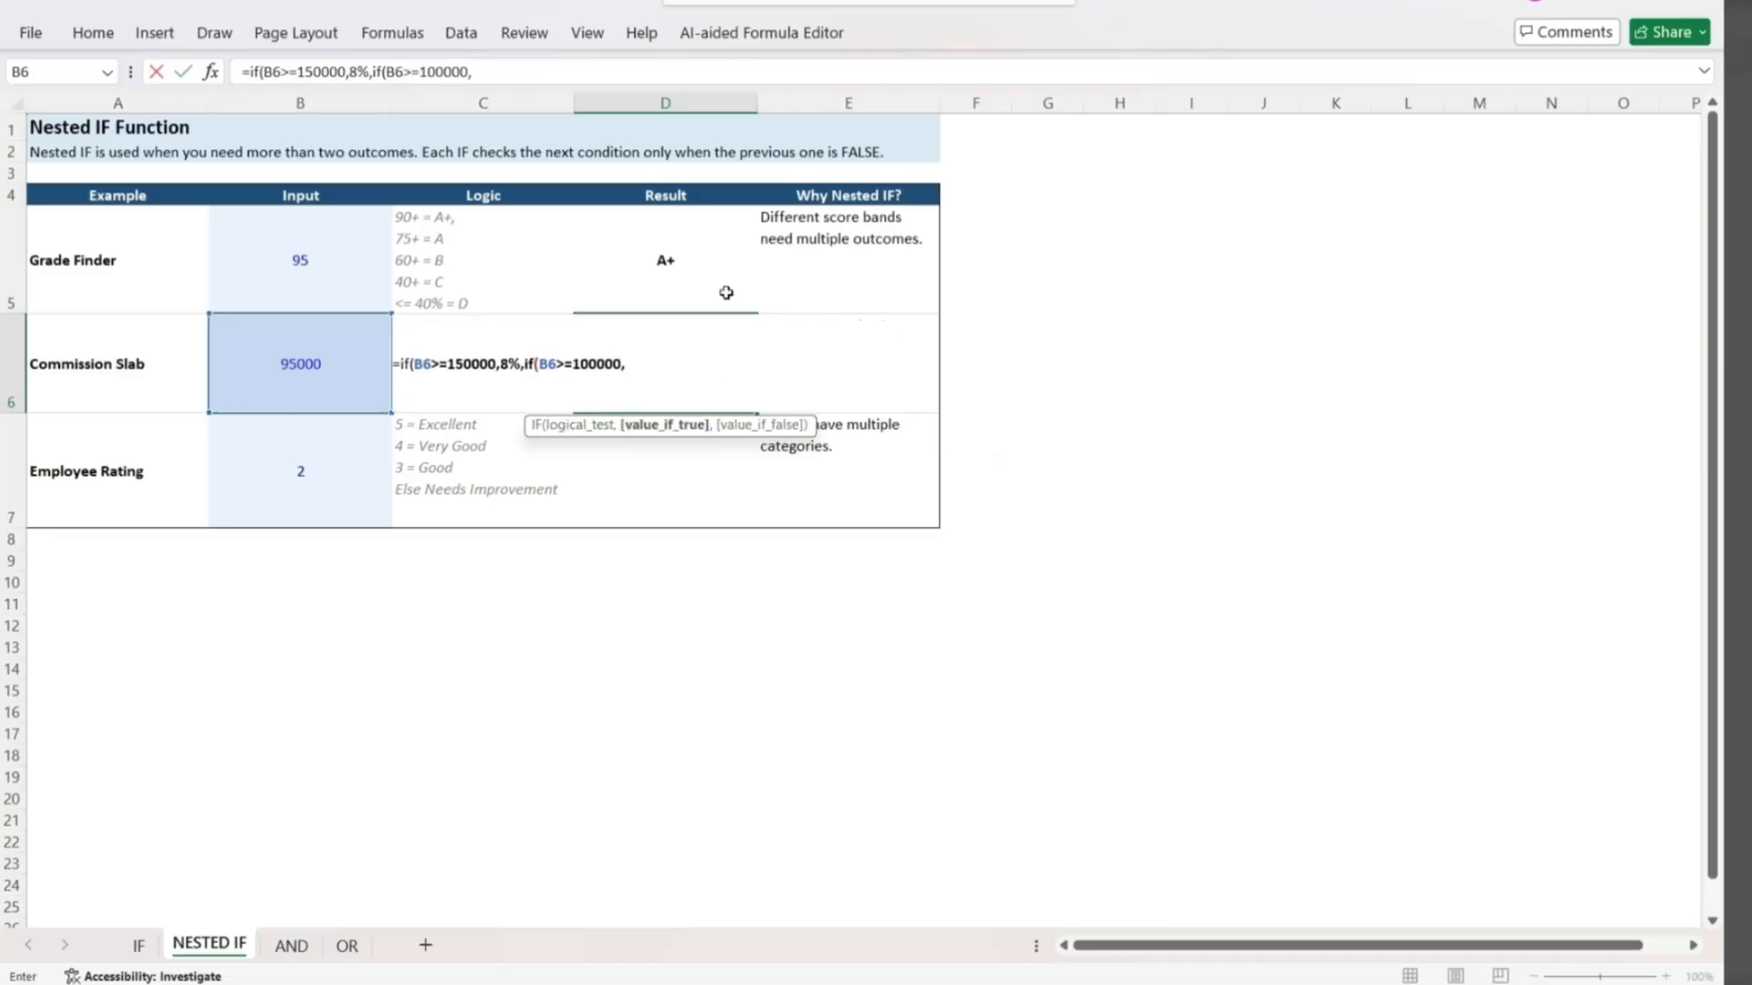
pyautogui.write('5%,2%')
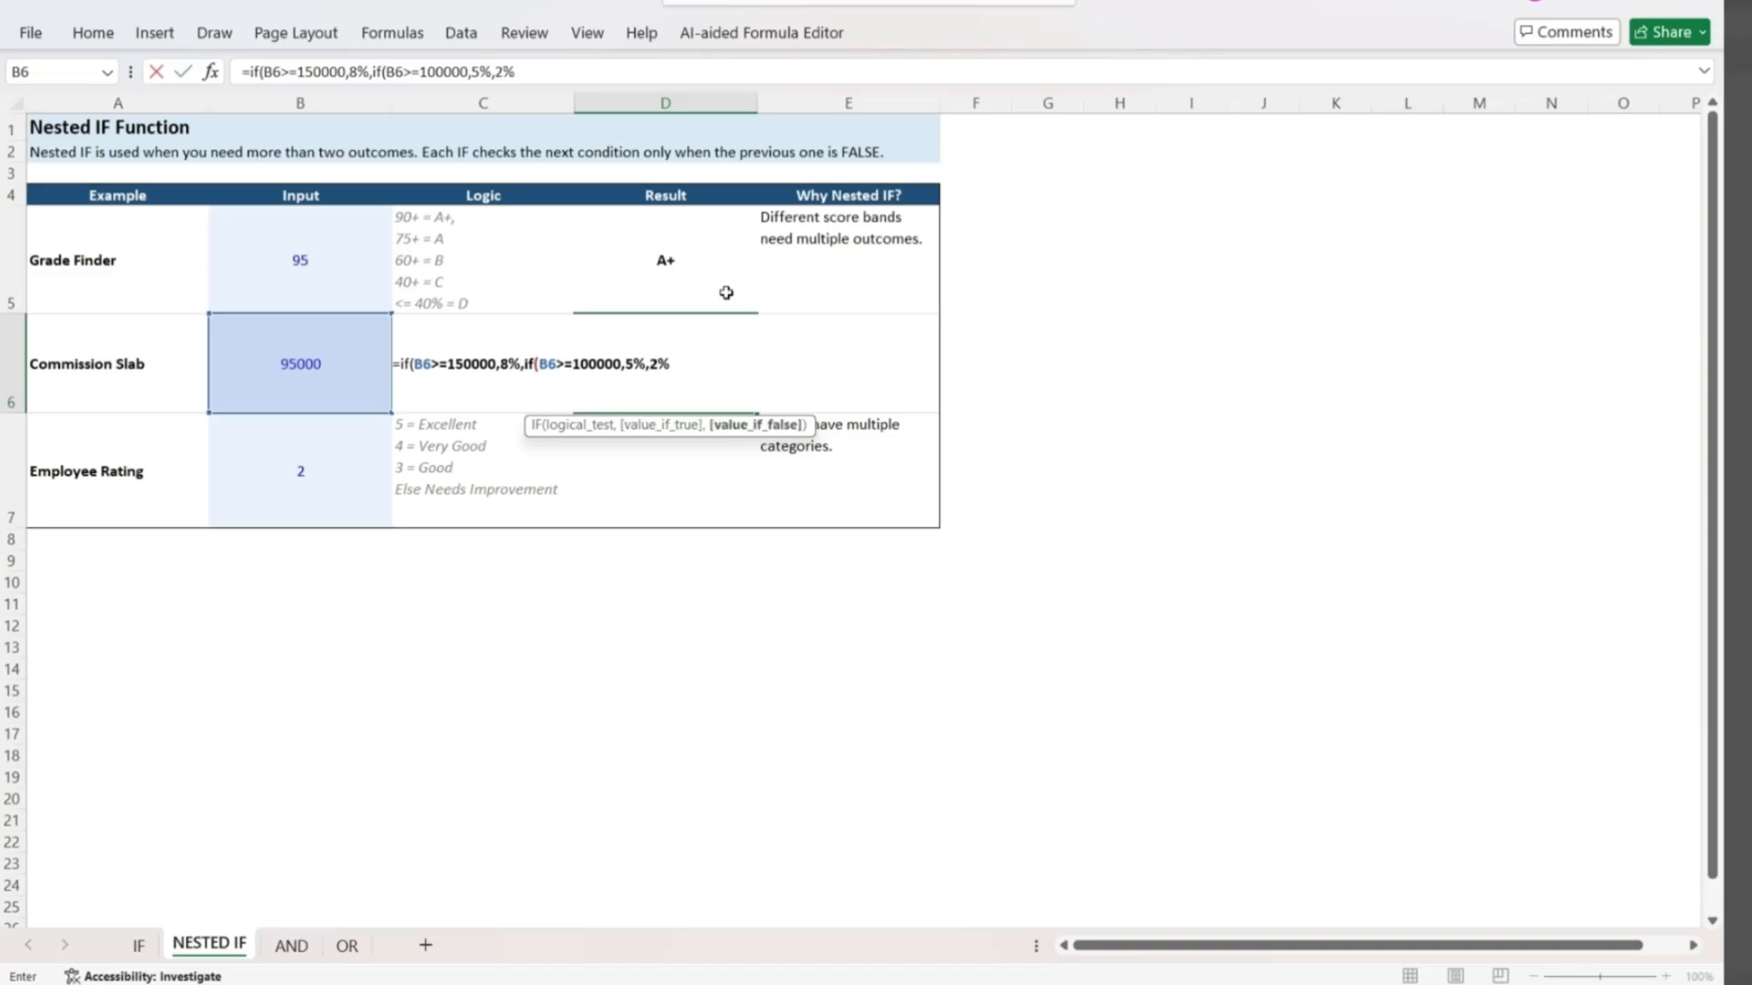
pyautogui.write('))')
# Complete the D6 formula with a nested IF returning 5% when B6>=100000 and 2% otherwise.
pyautogui.press('Return')
# Set the Commission Slab input in B6 to 150000 and check the result in D6.
pyautogui.press('Up')
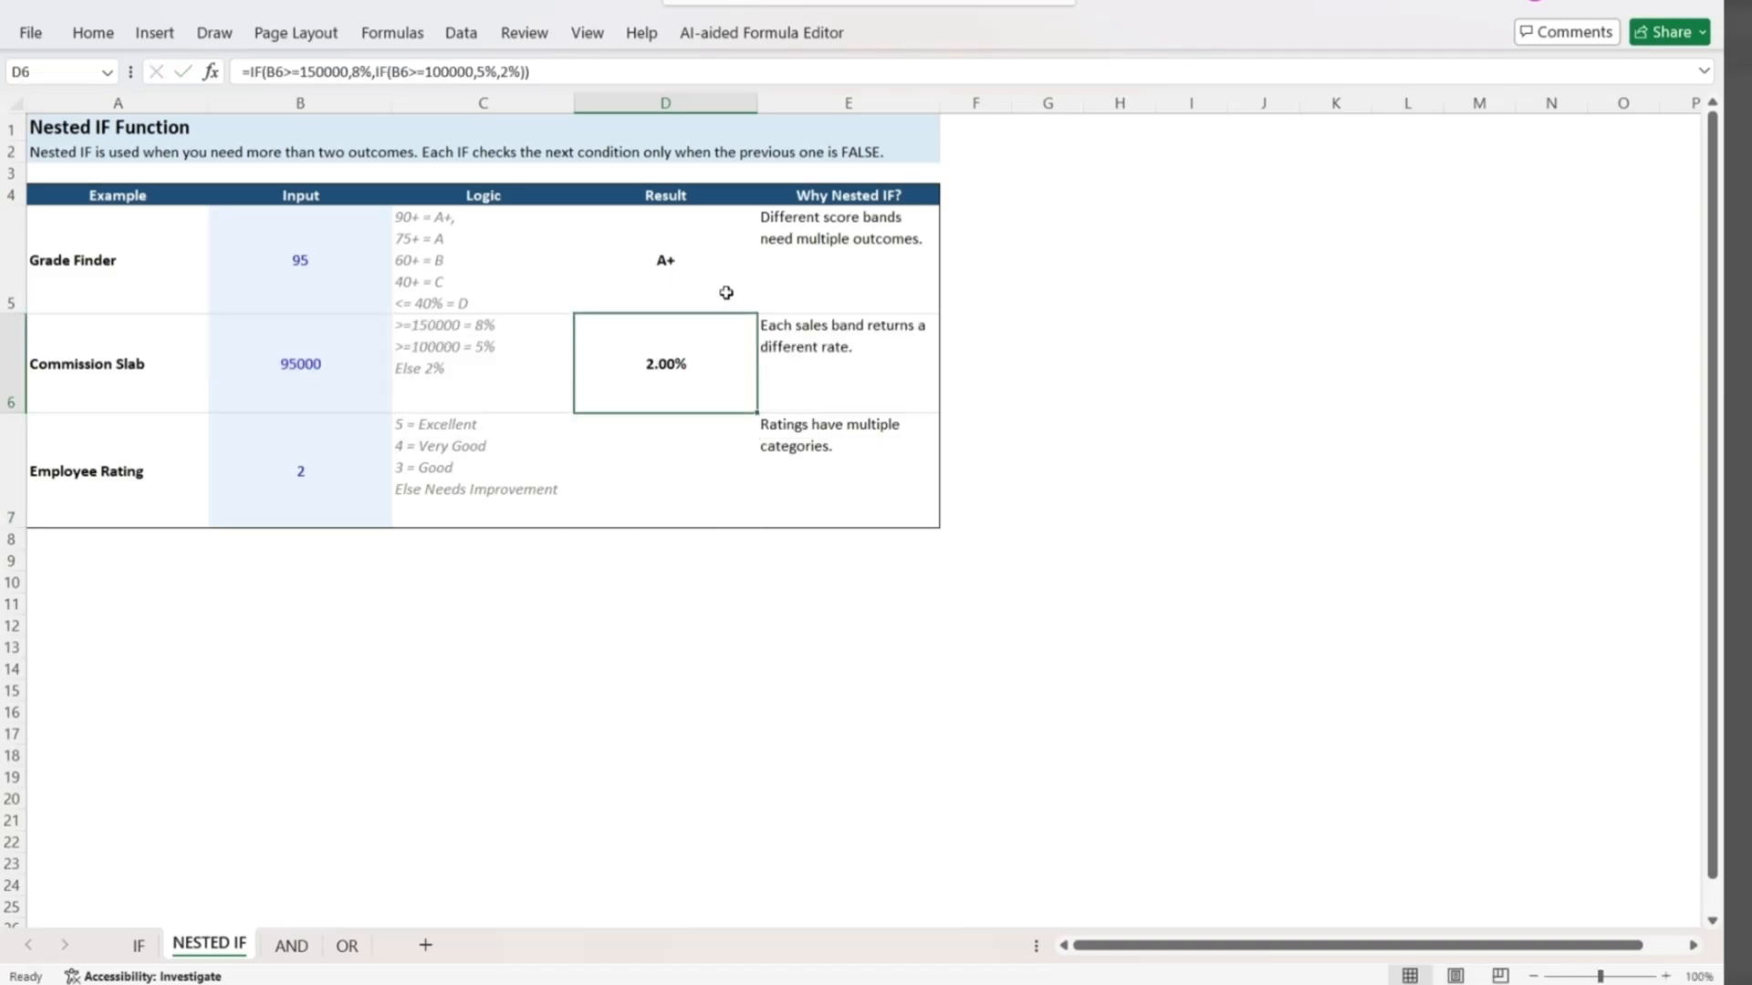
pyautogui.press('Left')
pyautogui.press('Left')
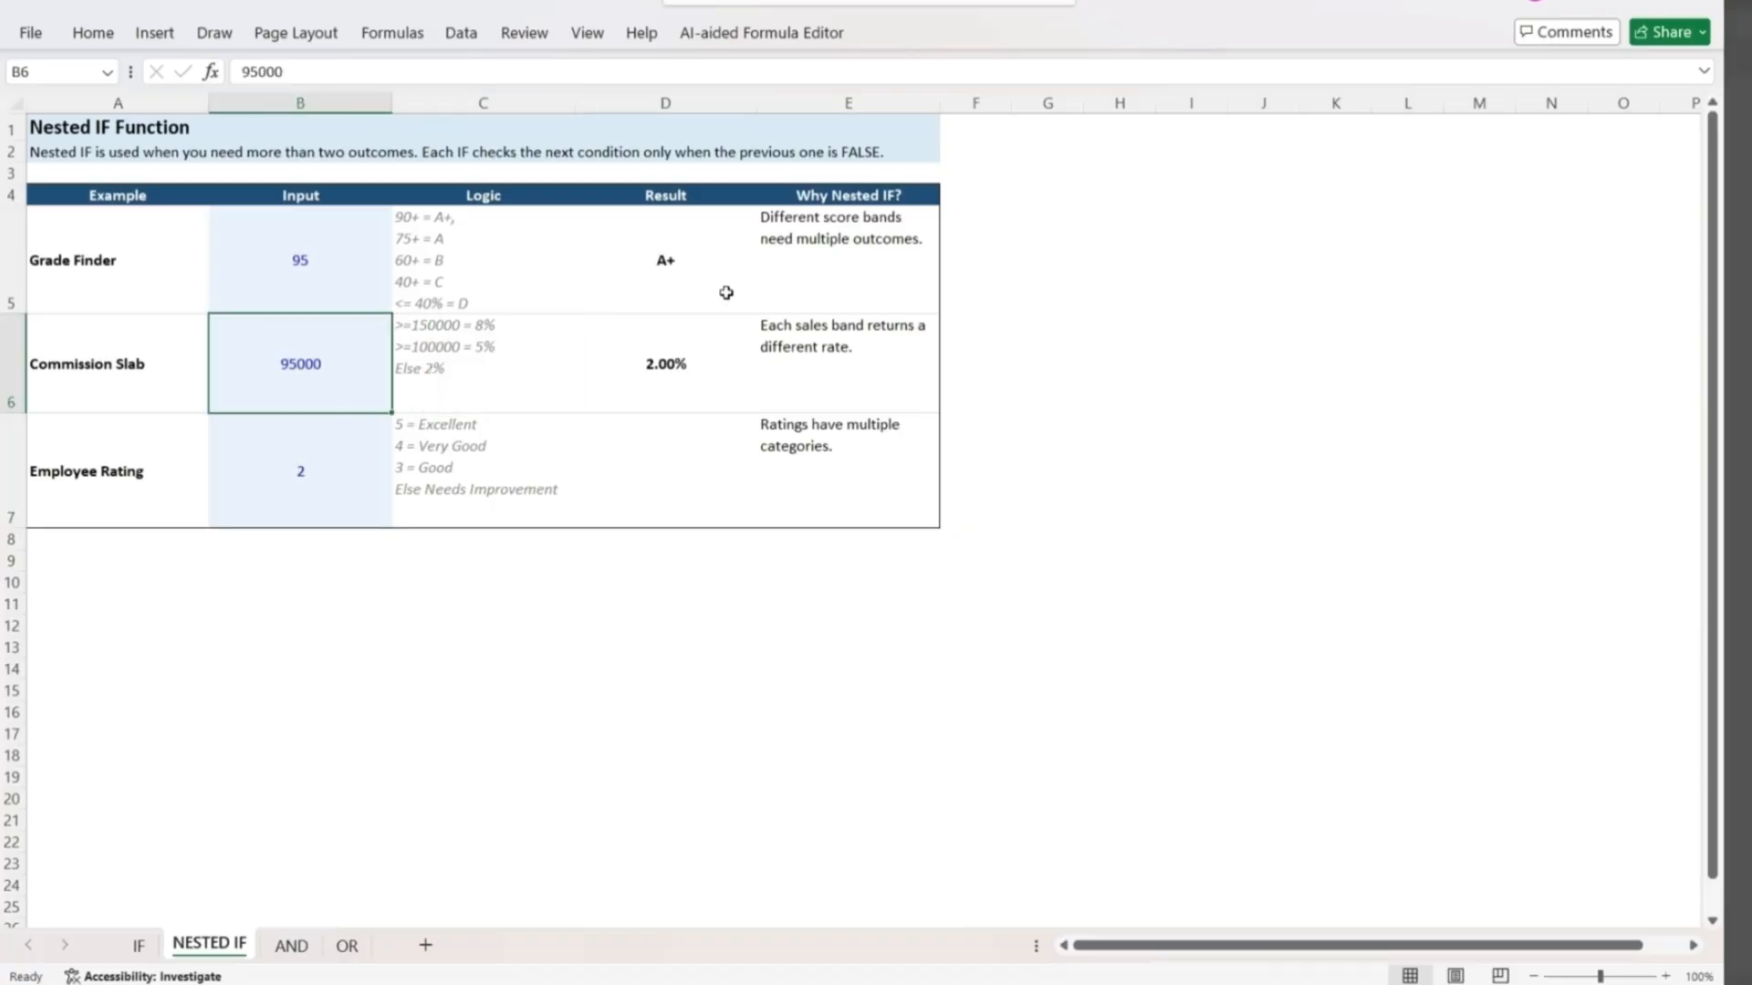
pyautogui.press('Right')
pyautogui.press('Right')
pyautogui.press('Left')
pyautogui.press('Left')
pyautogui.write('150')
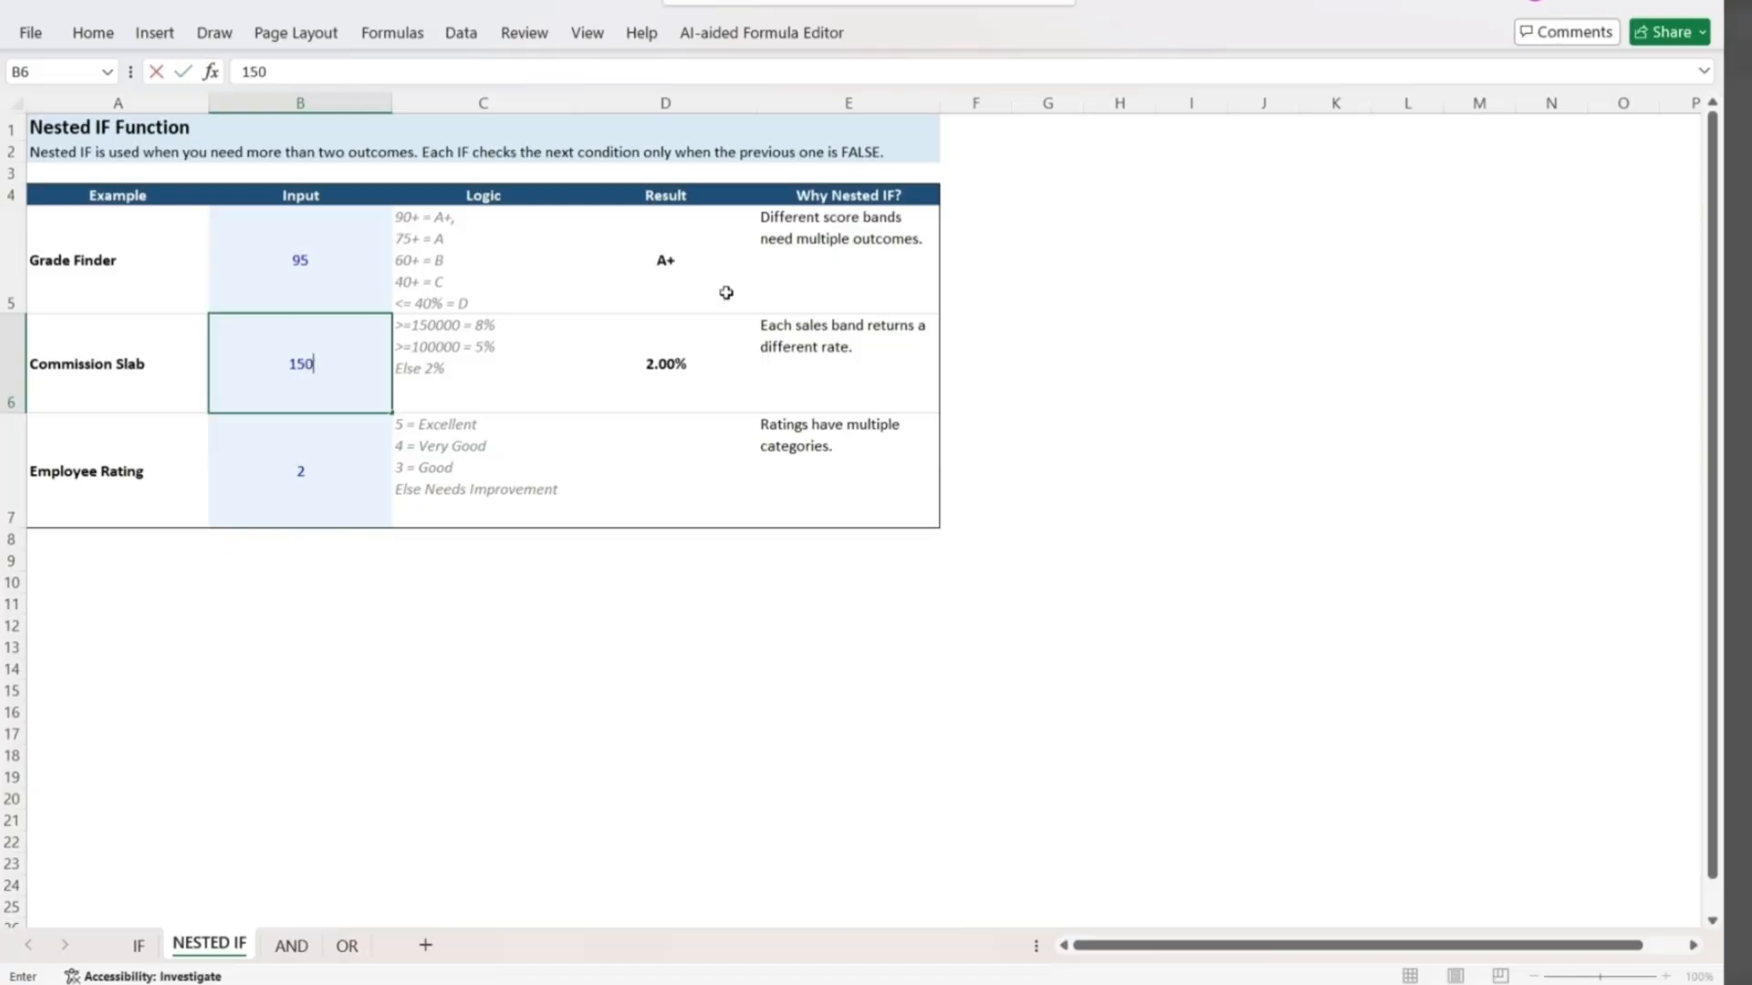
pyautogui.write('000')
pyautogui.press('Return')
pyautogui.press('Up')
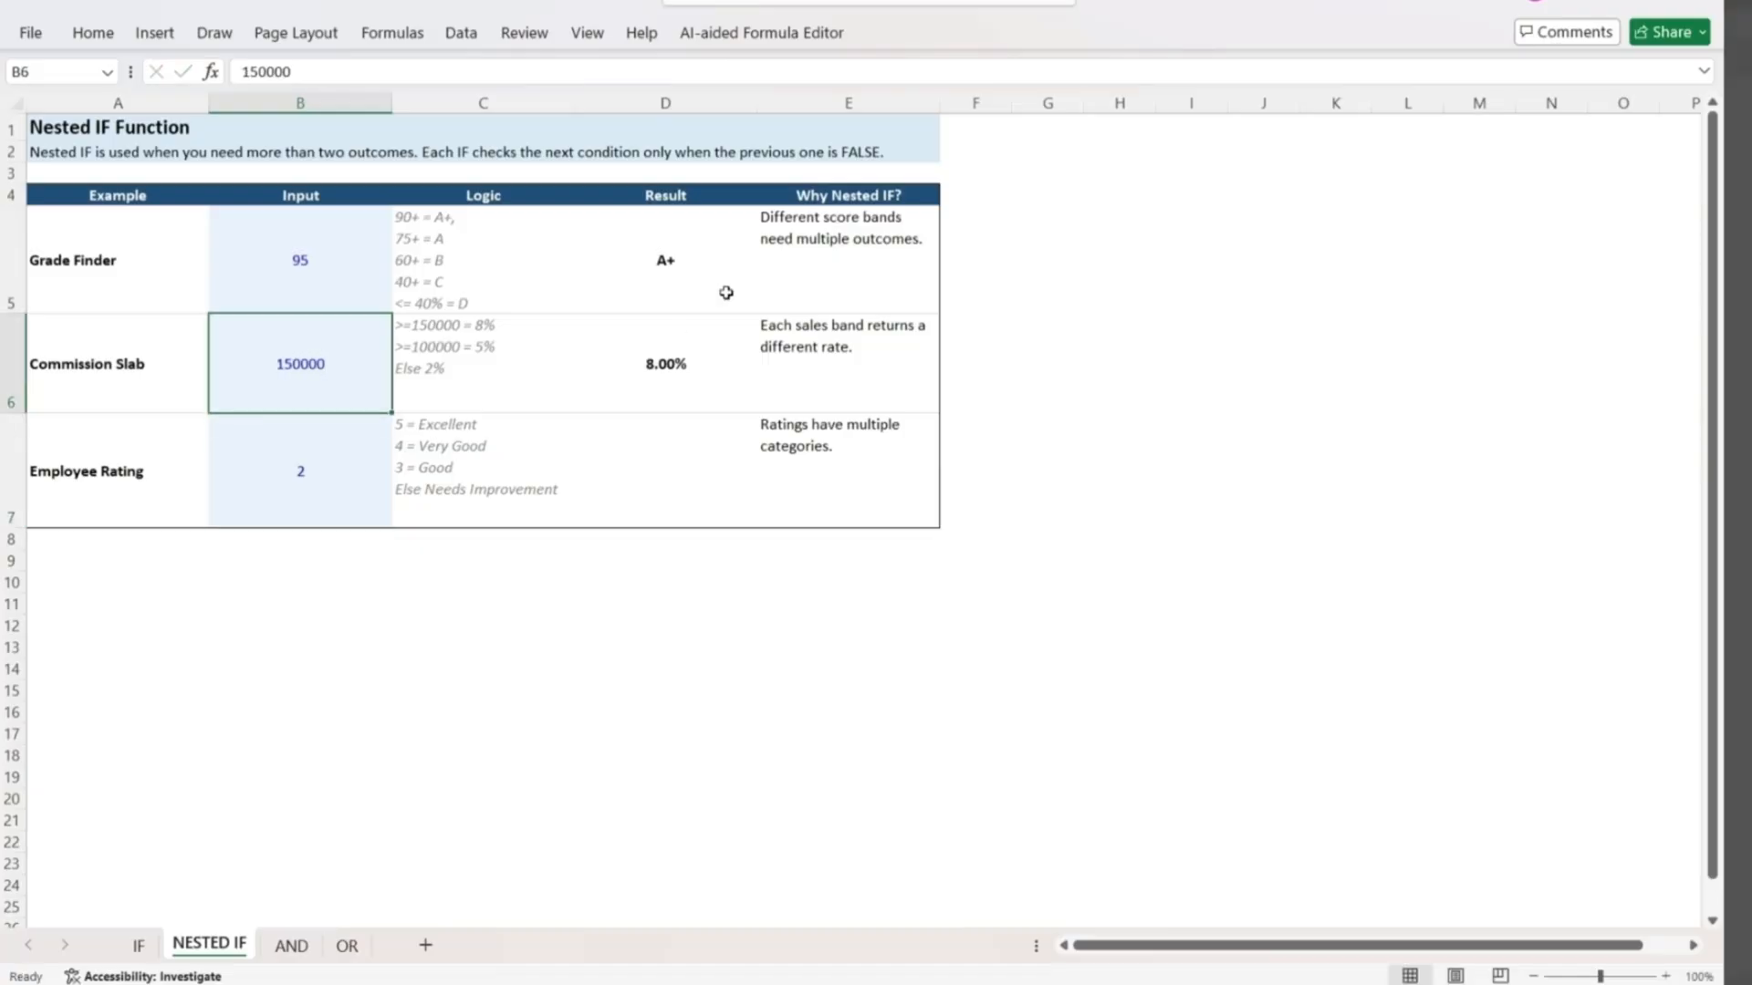
pyautogui.press('Right')
pyautogui.press('Right')
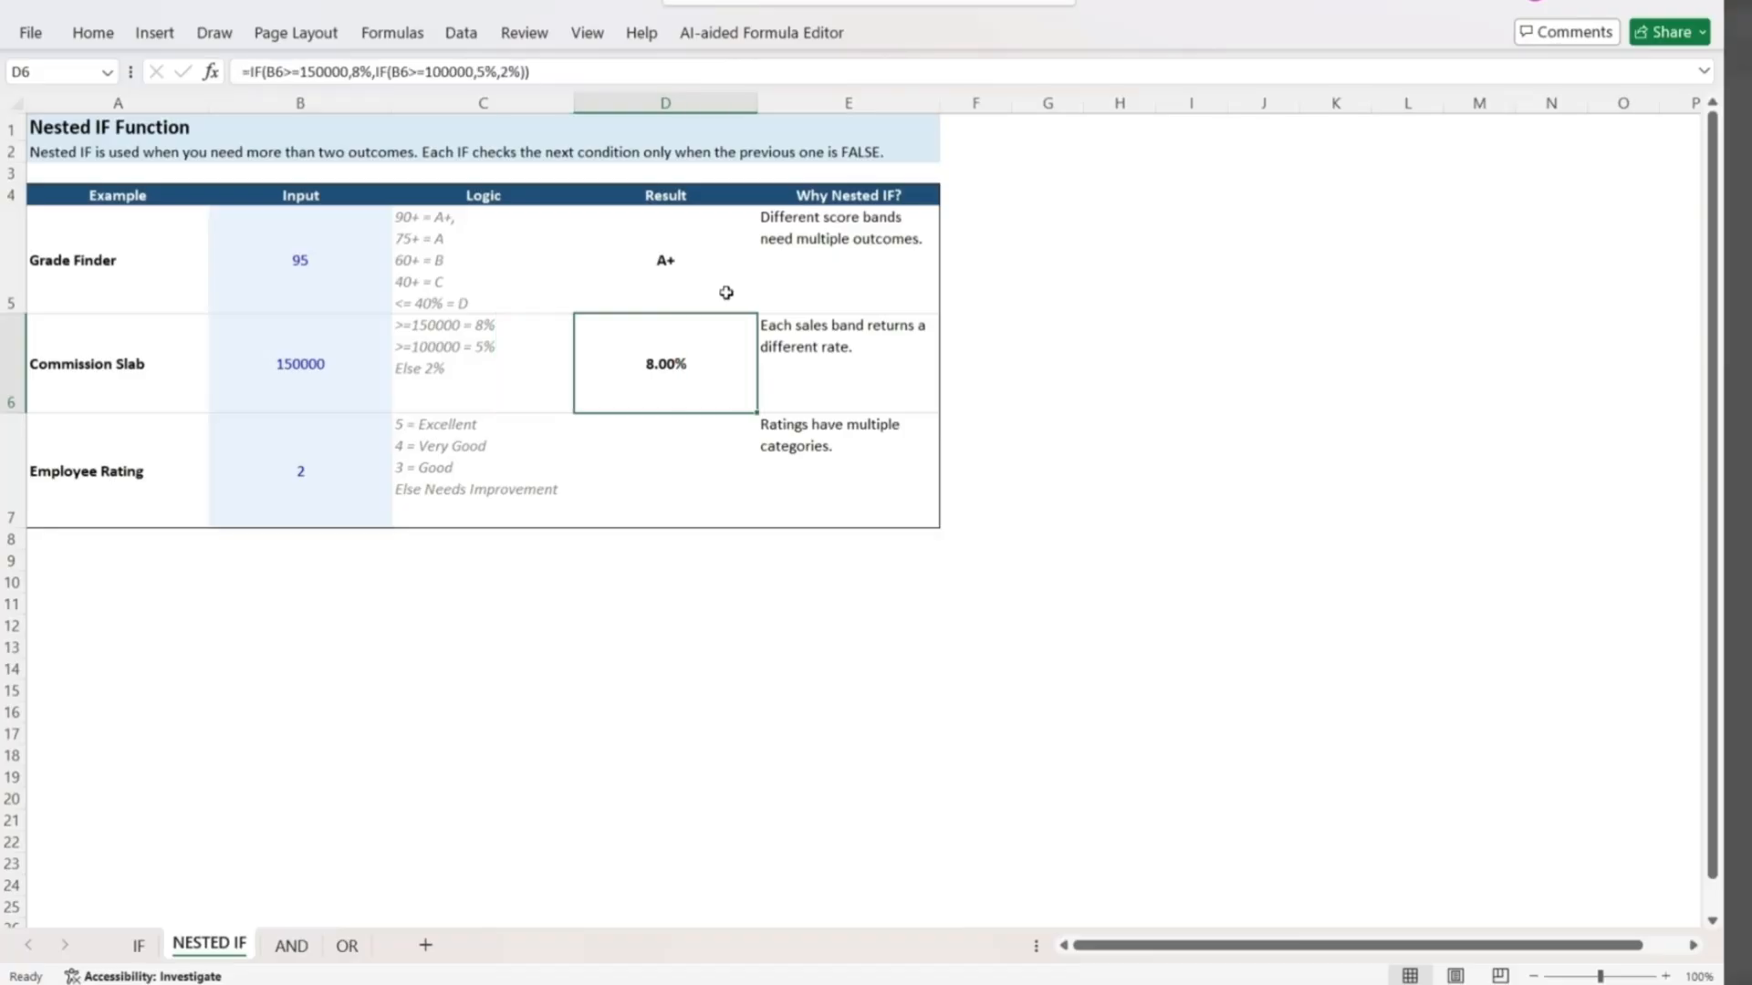
# Start an IF formula in the Employee Rating result cell D7, returning "Excellent" when B7=5.
pyautogui.press('Down')
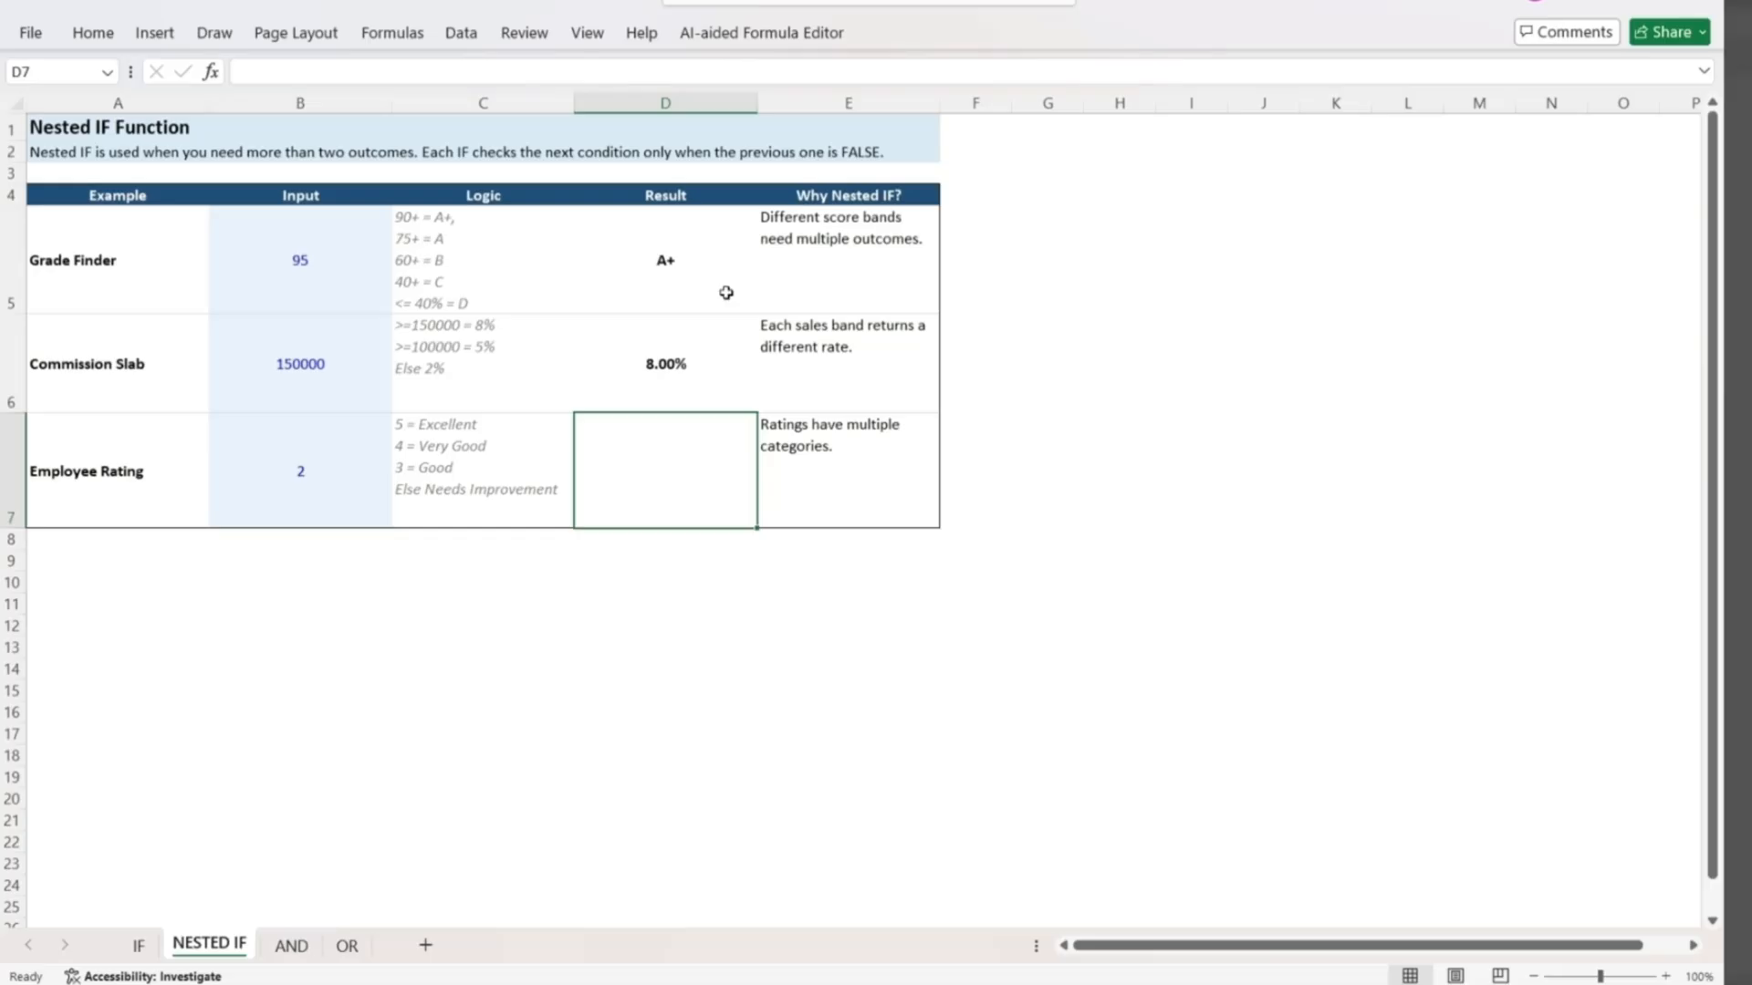
pyautogui.write('=if(')
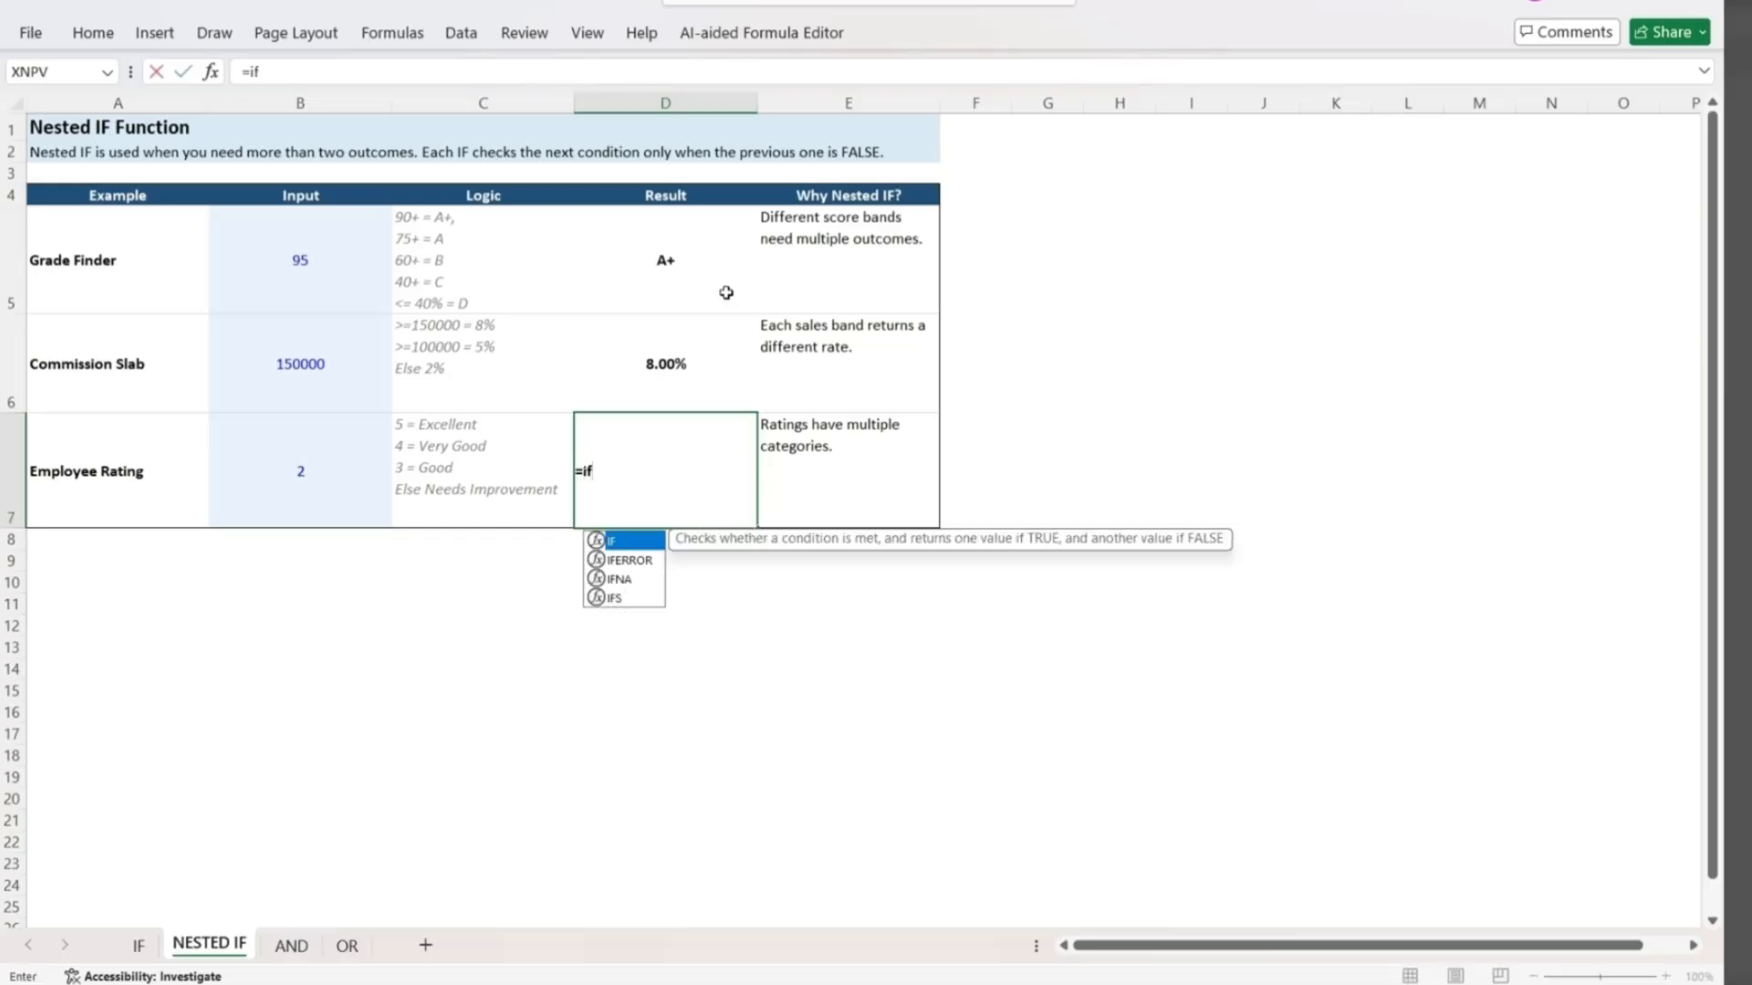
pyautogui.press('Left')
pyautogui.press('Left')
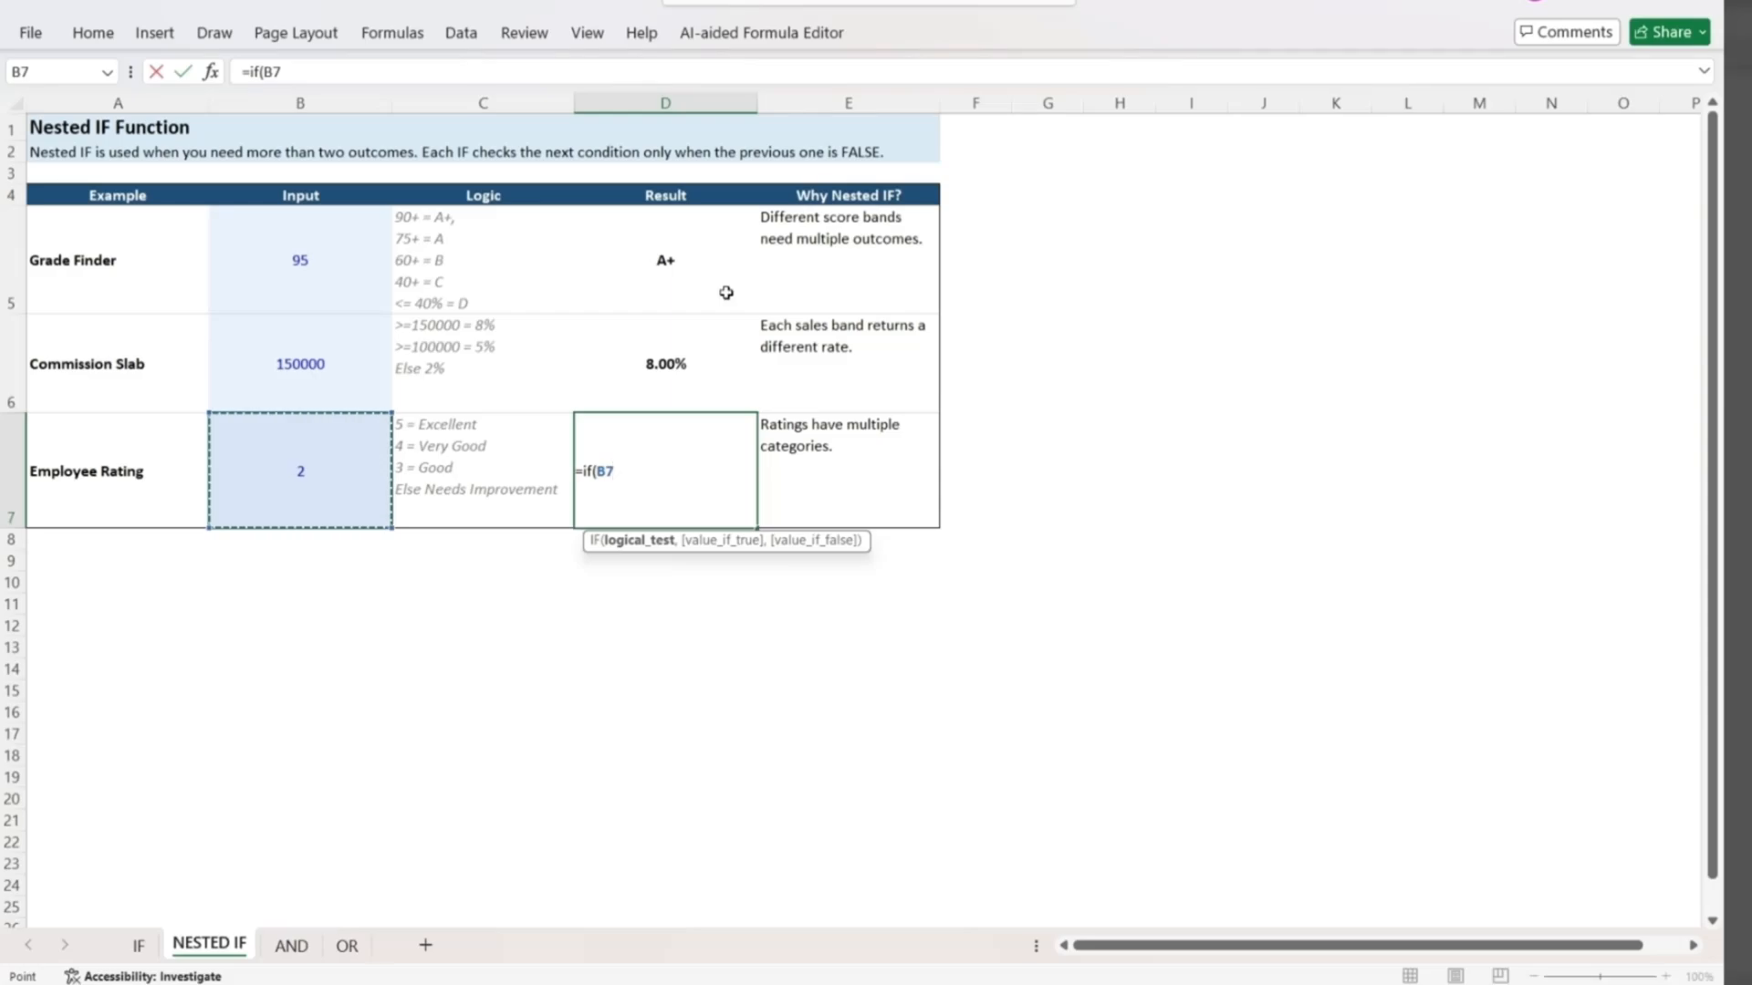
pyautogui.write('=5,')
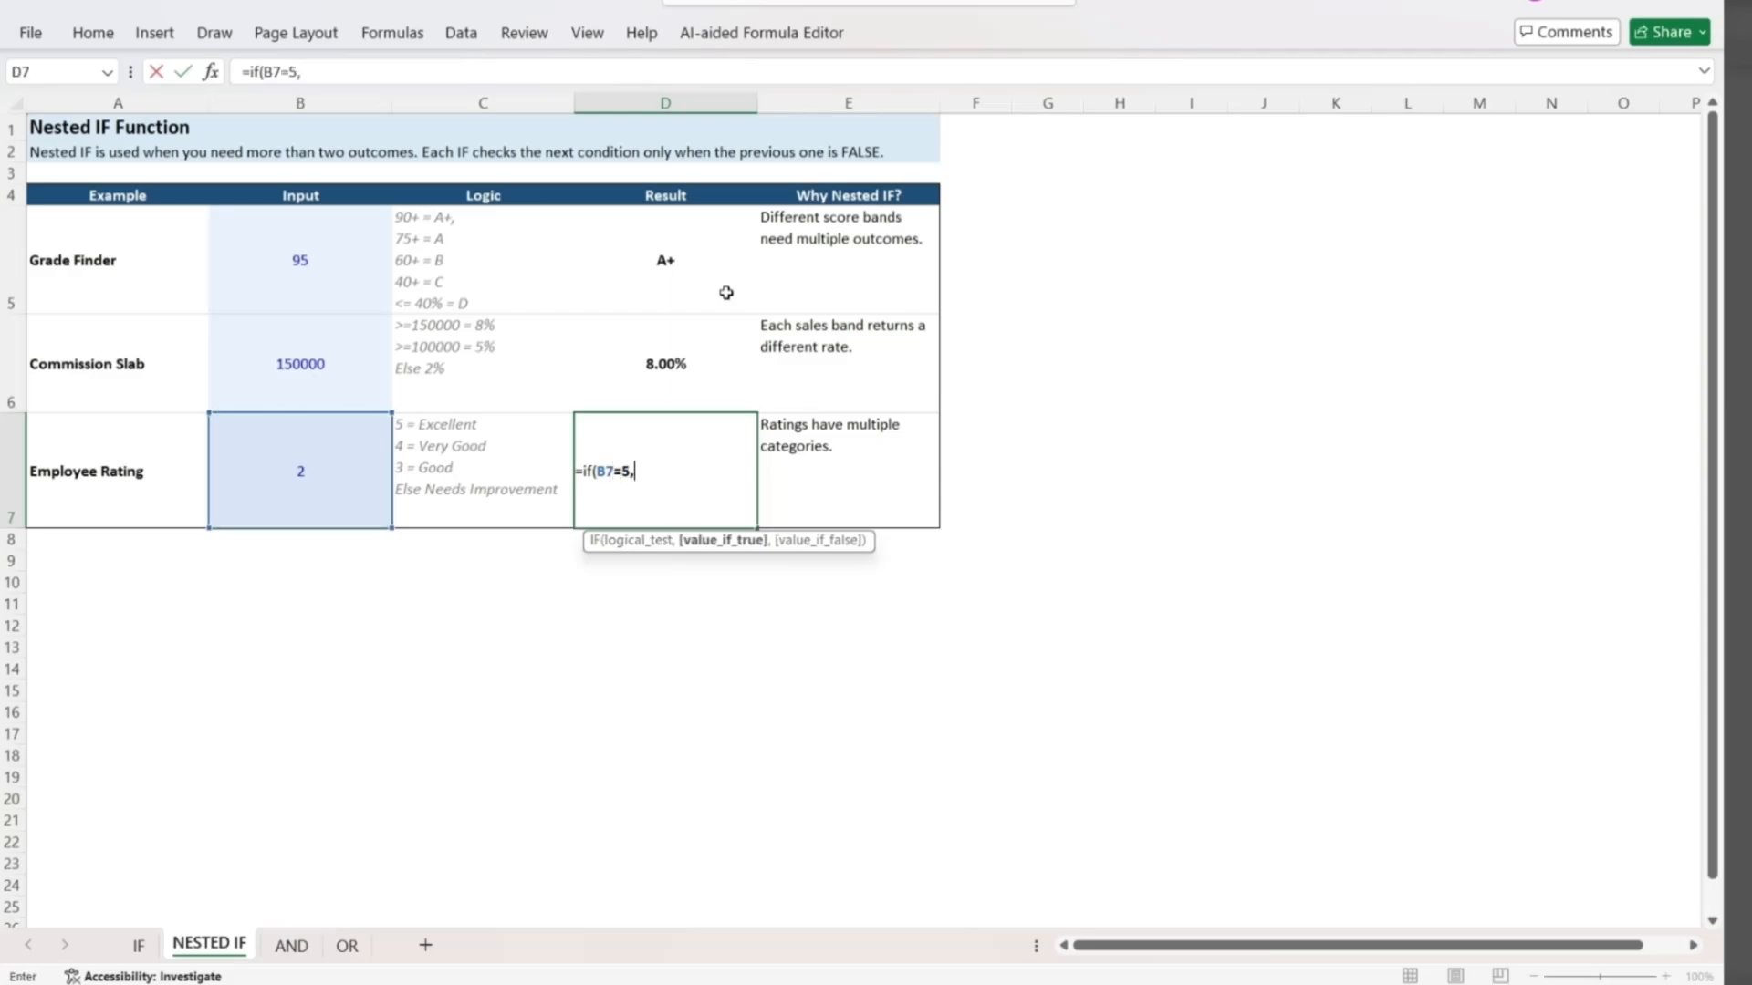
pyautogui.write('"Excellent",if')
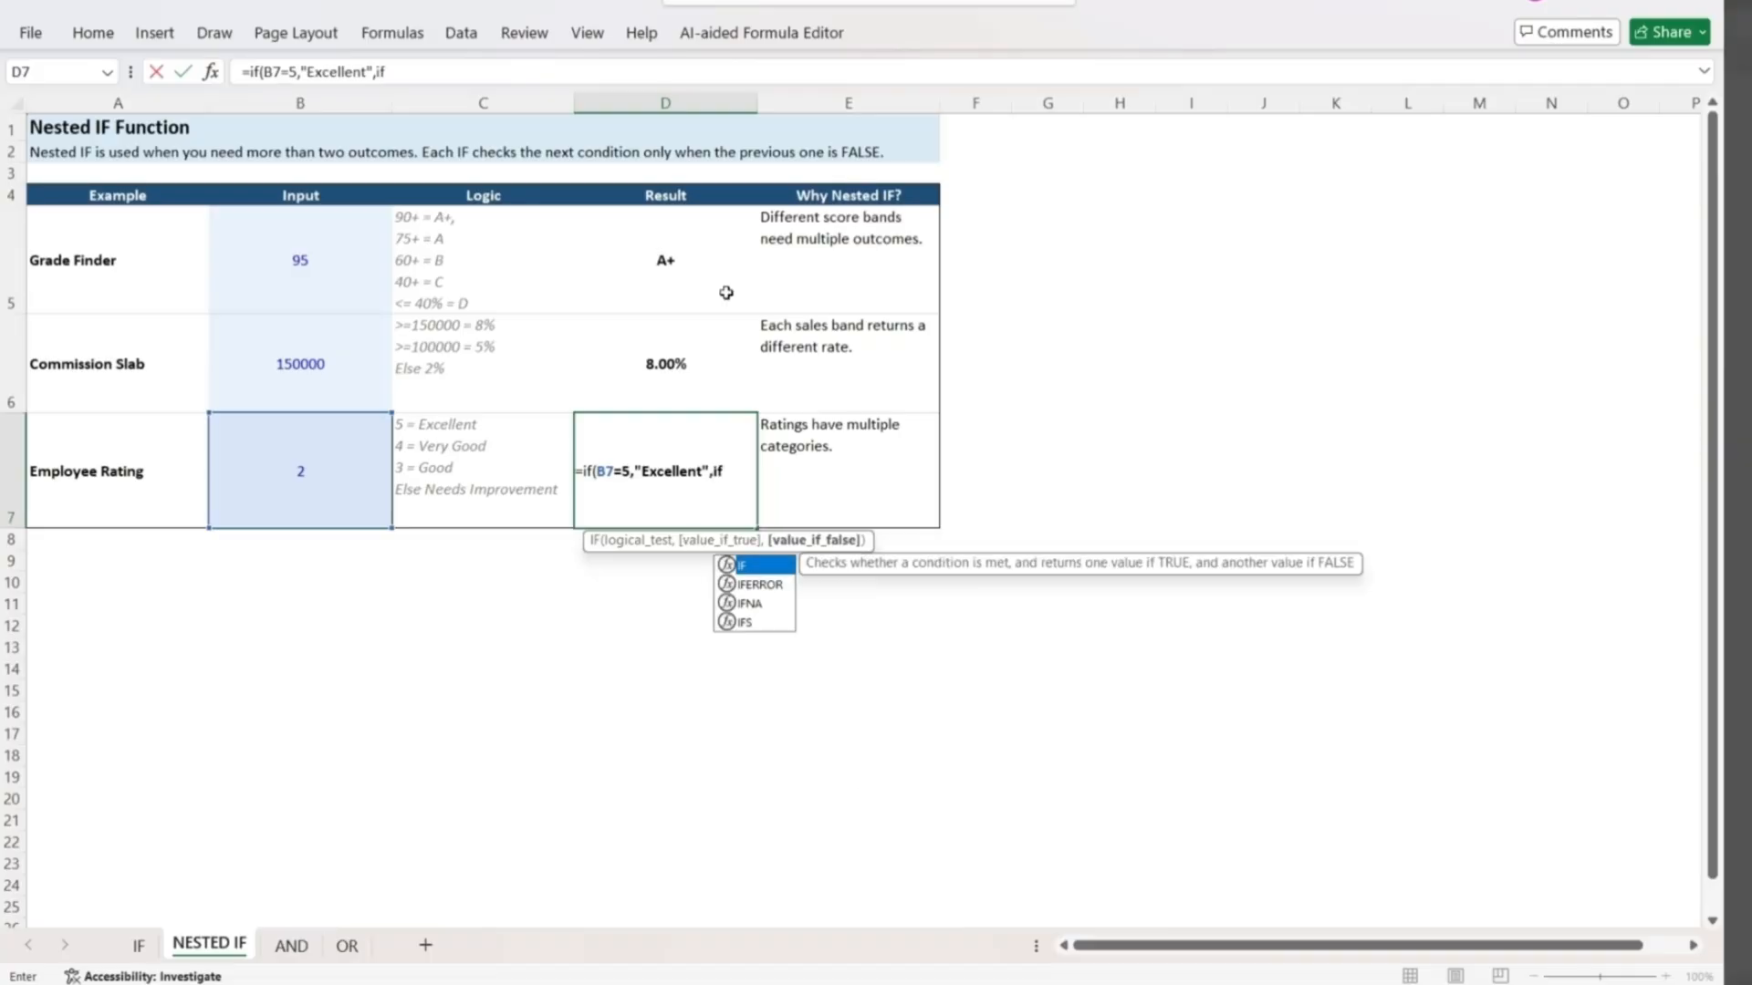
pyautogui.write('(B7=')
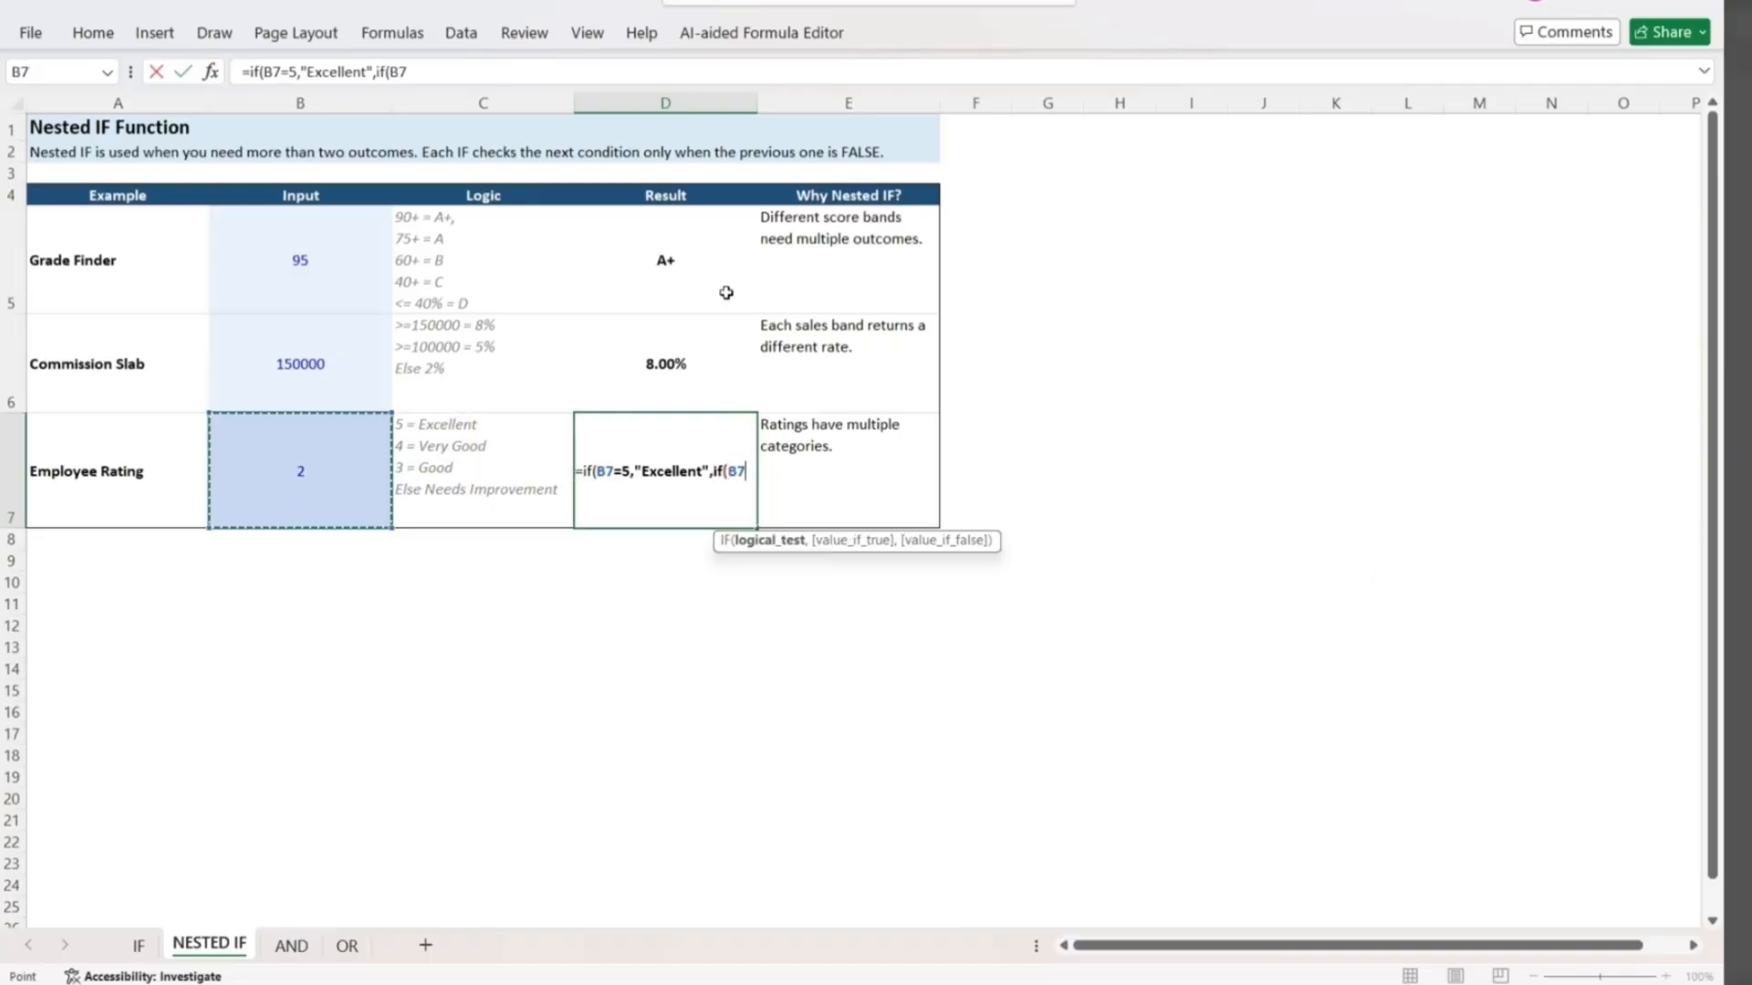
pyautogui.write('4,"')
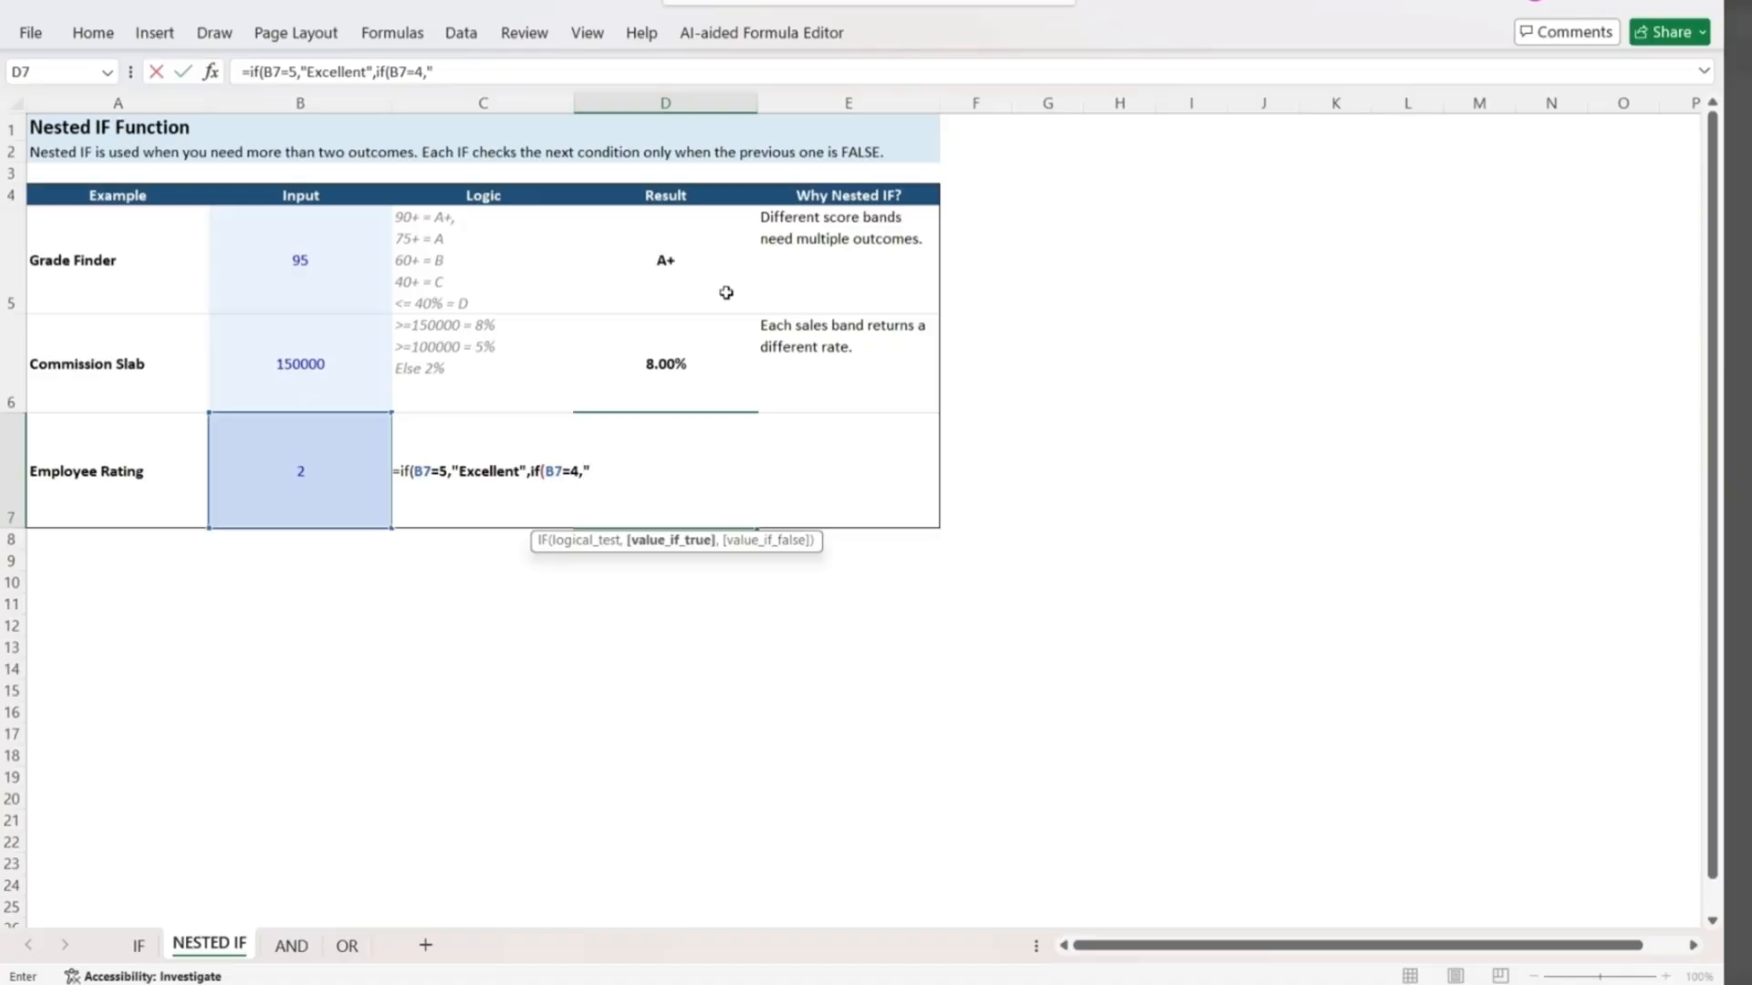
pyautogui.write('Very Good",if(')
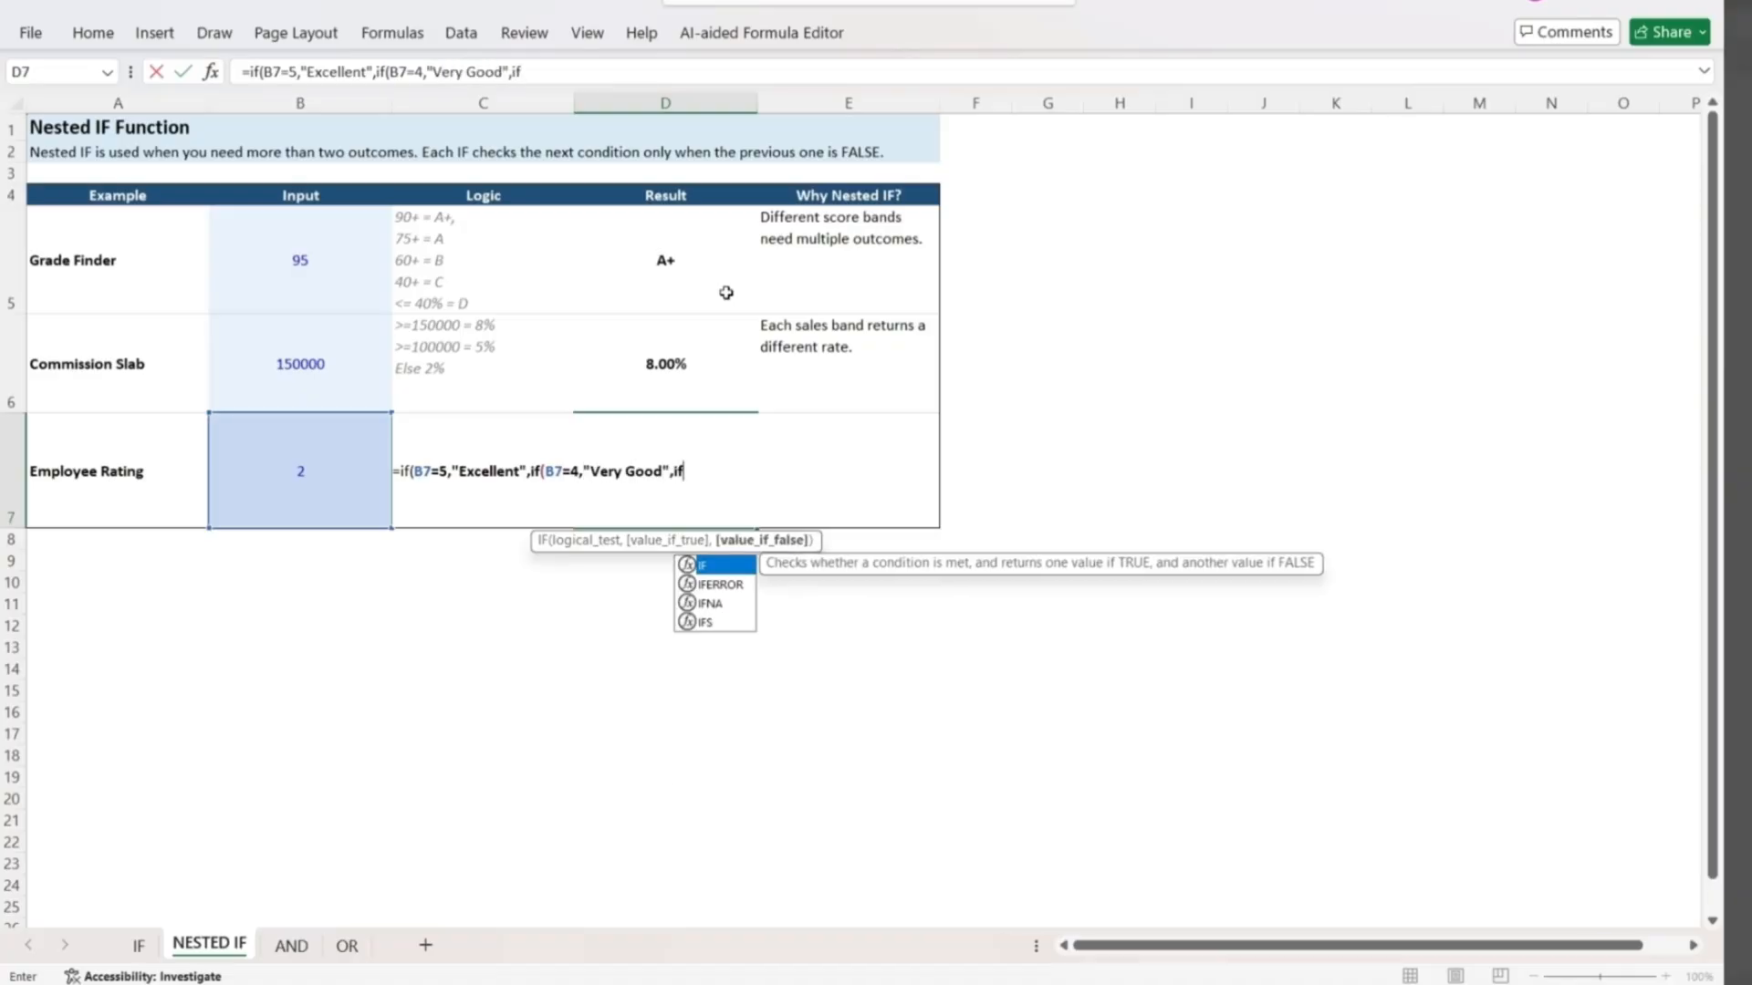
pyautogui.write('B7=')
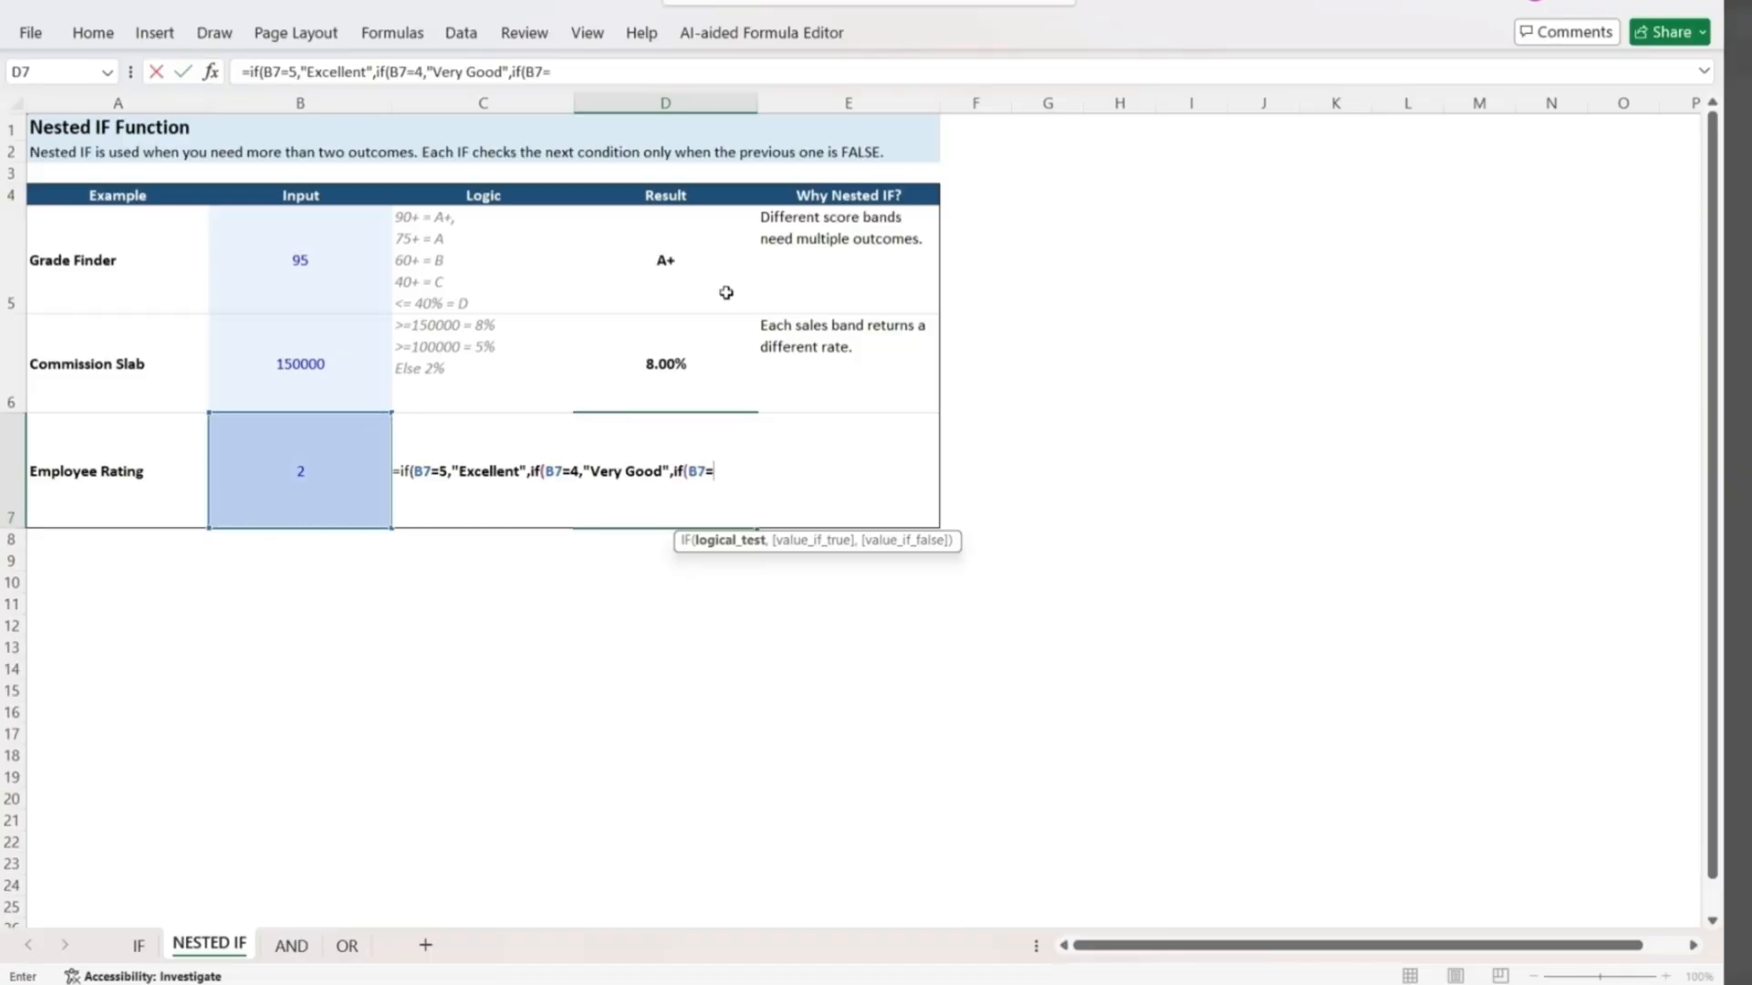
pyautogui.write('3,"Go')
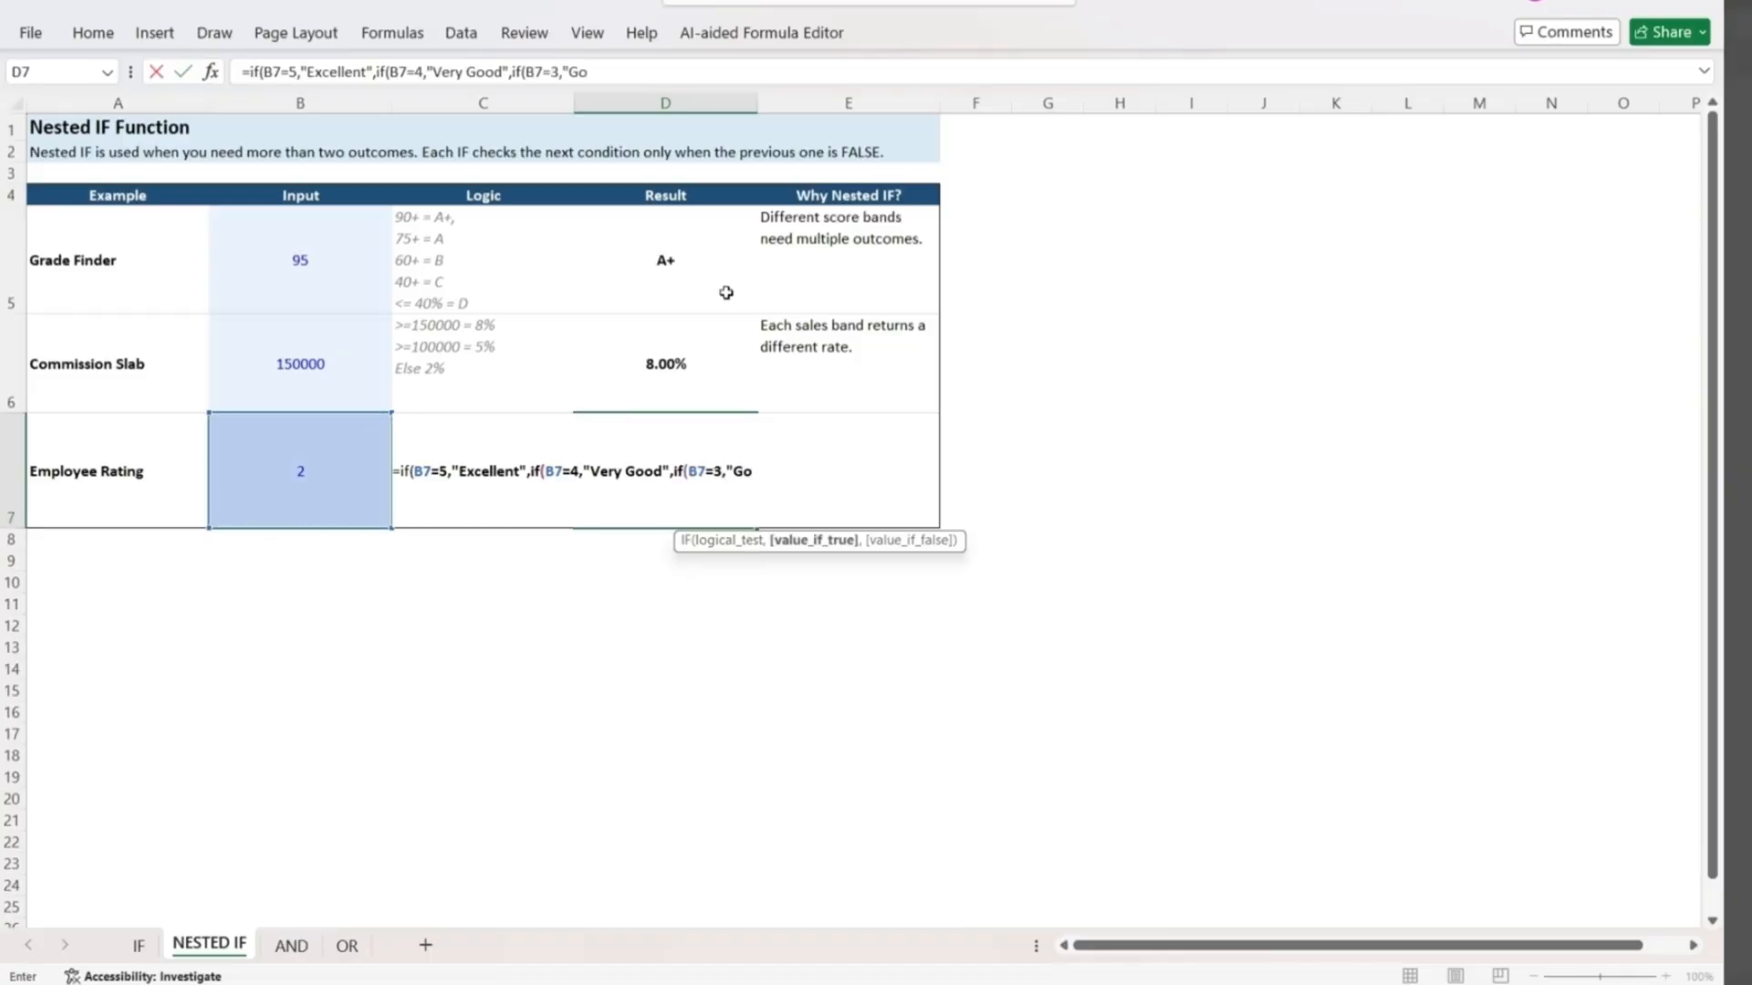
pyautogui.write('od",')
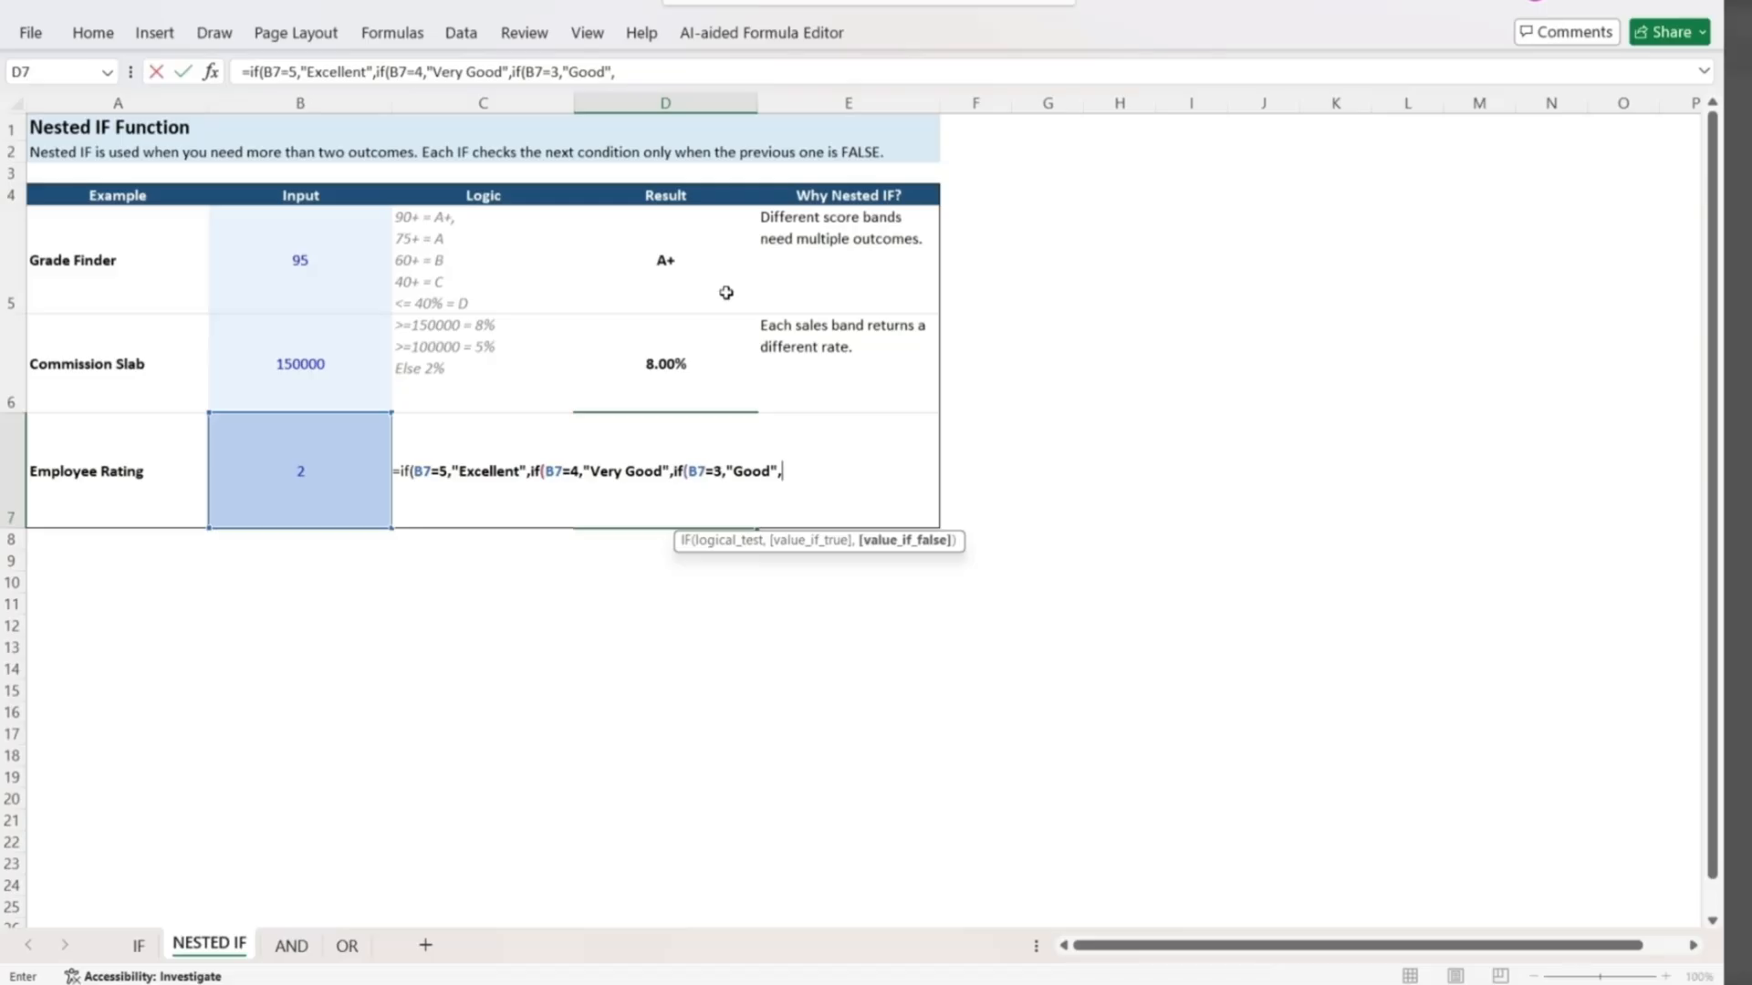
pyautogui.write('"Needs Improvement"')
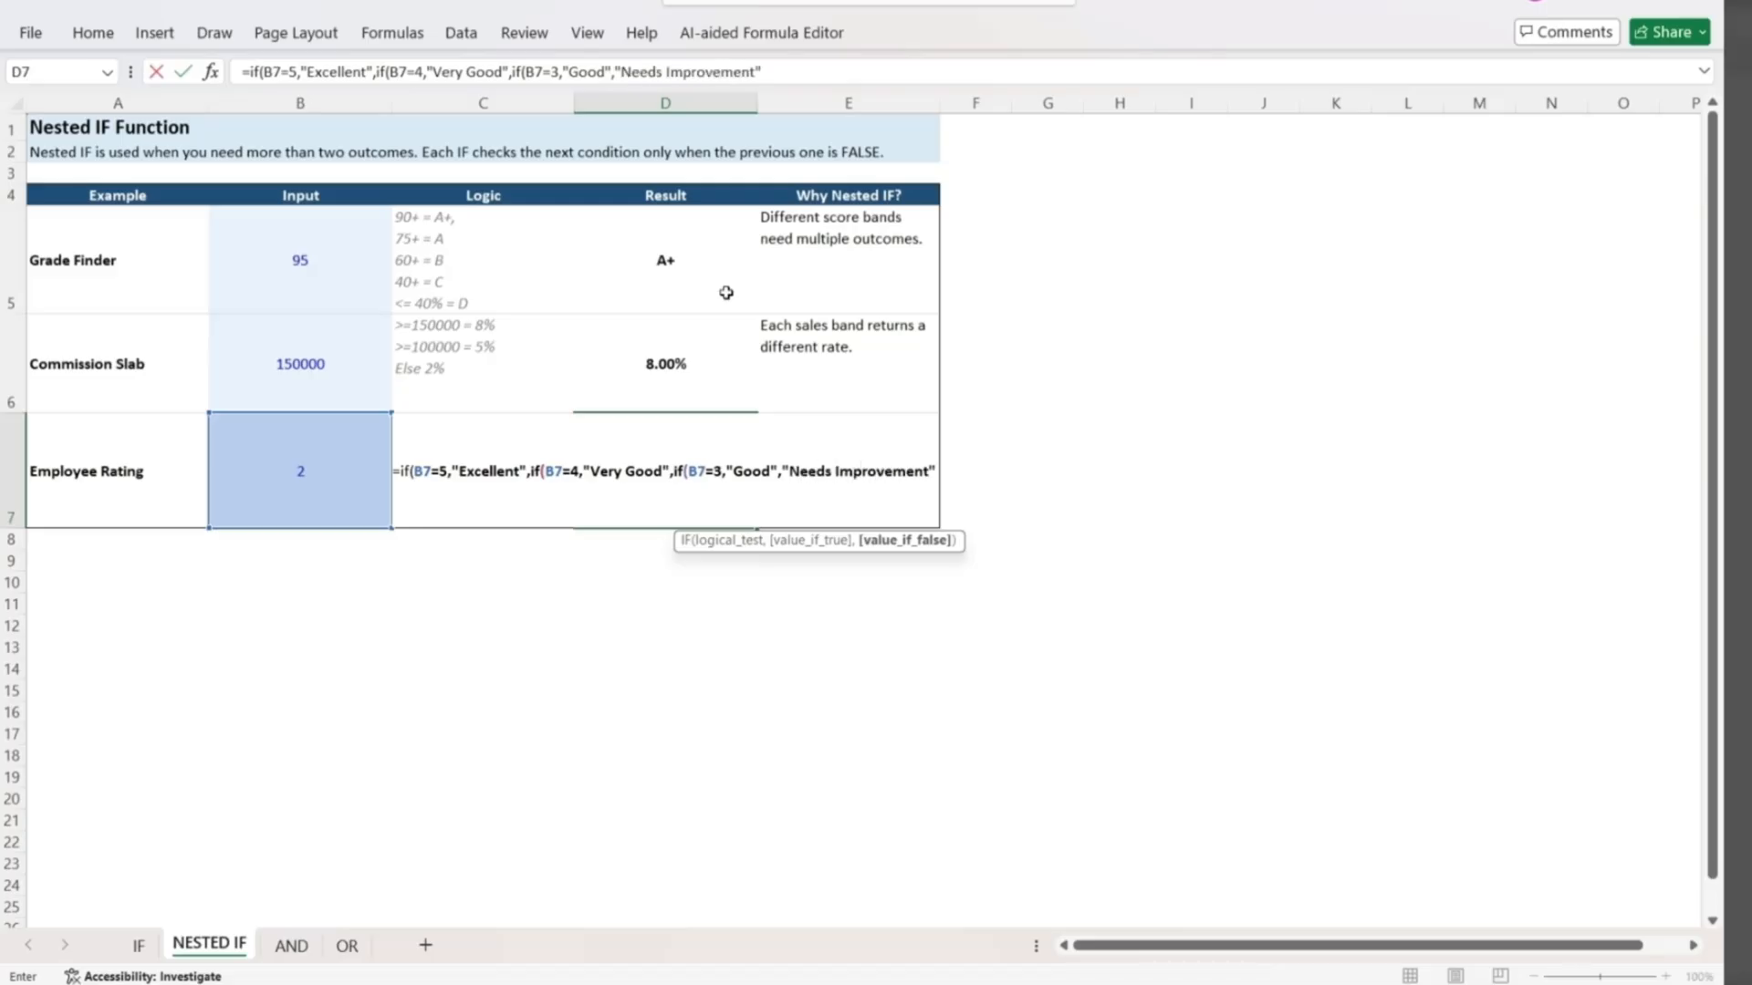
pyautogui.write(')))')
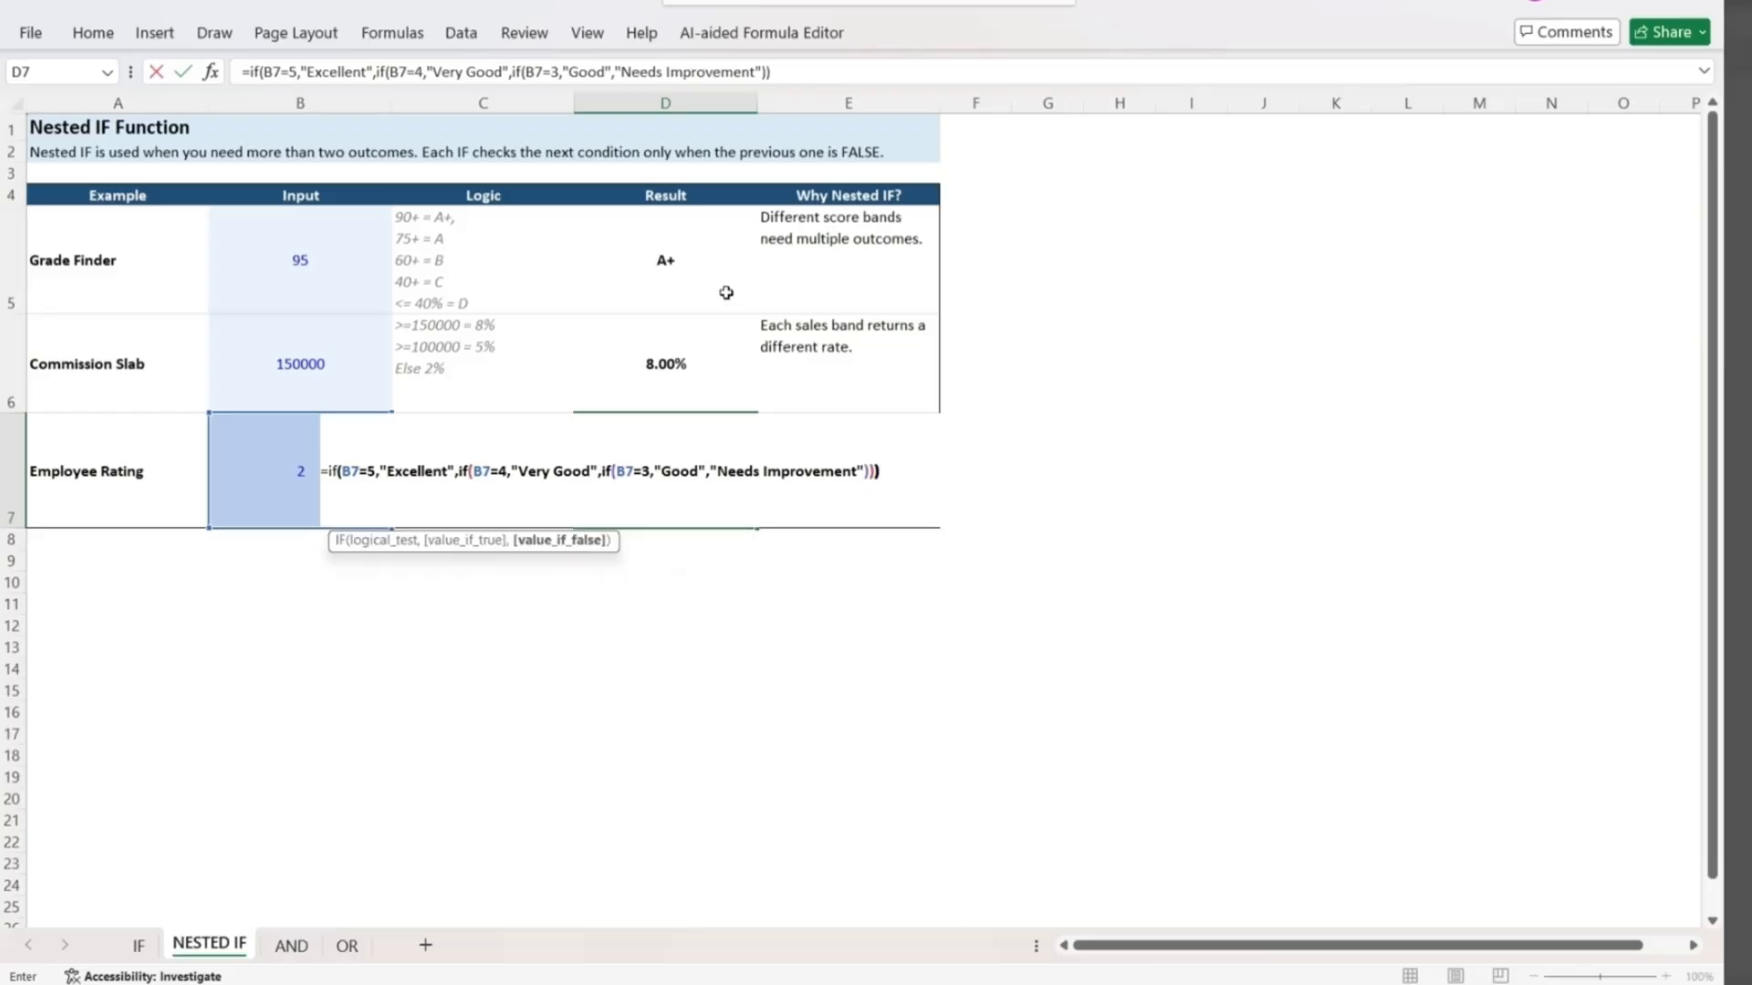
# Complete the D7 formula with another nested IF returning "Good" when B7=3 and "Needs Improvement" otherwise.
pyautogui.press('Return')
# Test the Employee Rating formula by entering 5 and 4 in turn as the input in B7.
pyautogui.press('Up')
pyautogui.press('Left')
pyautogui.press('Left')
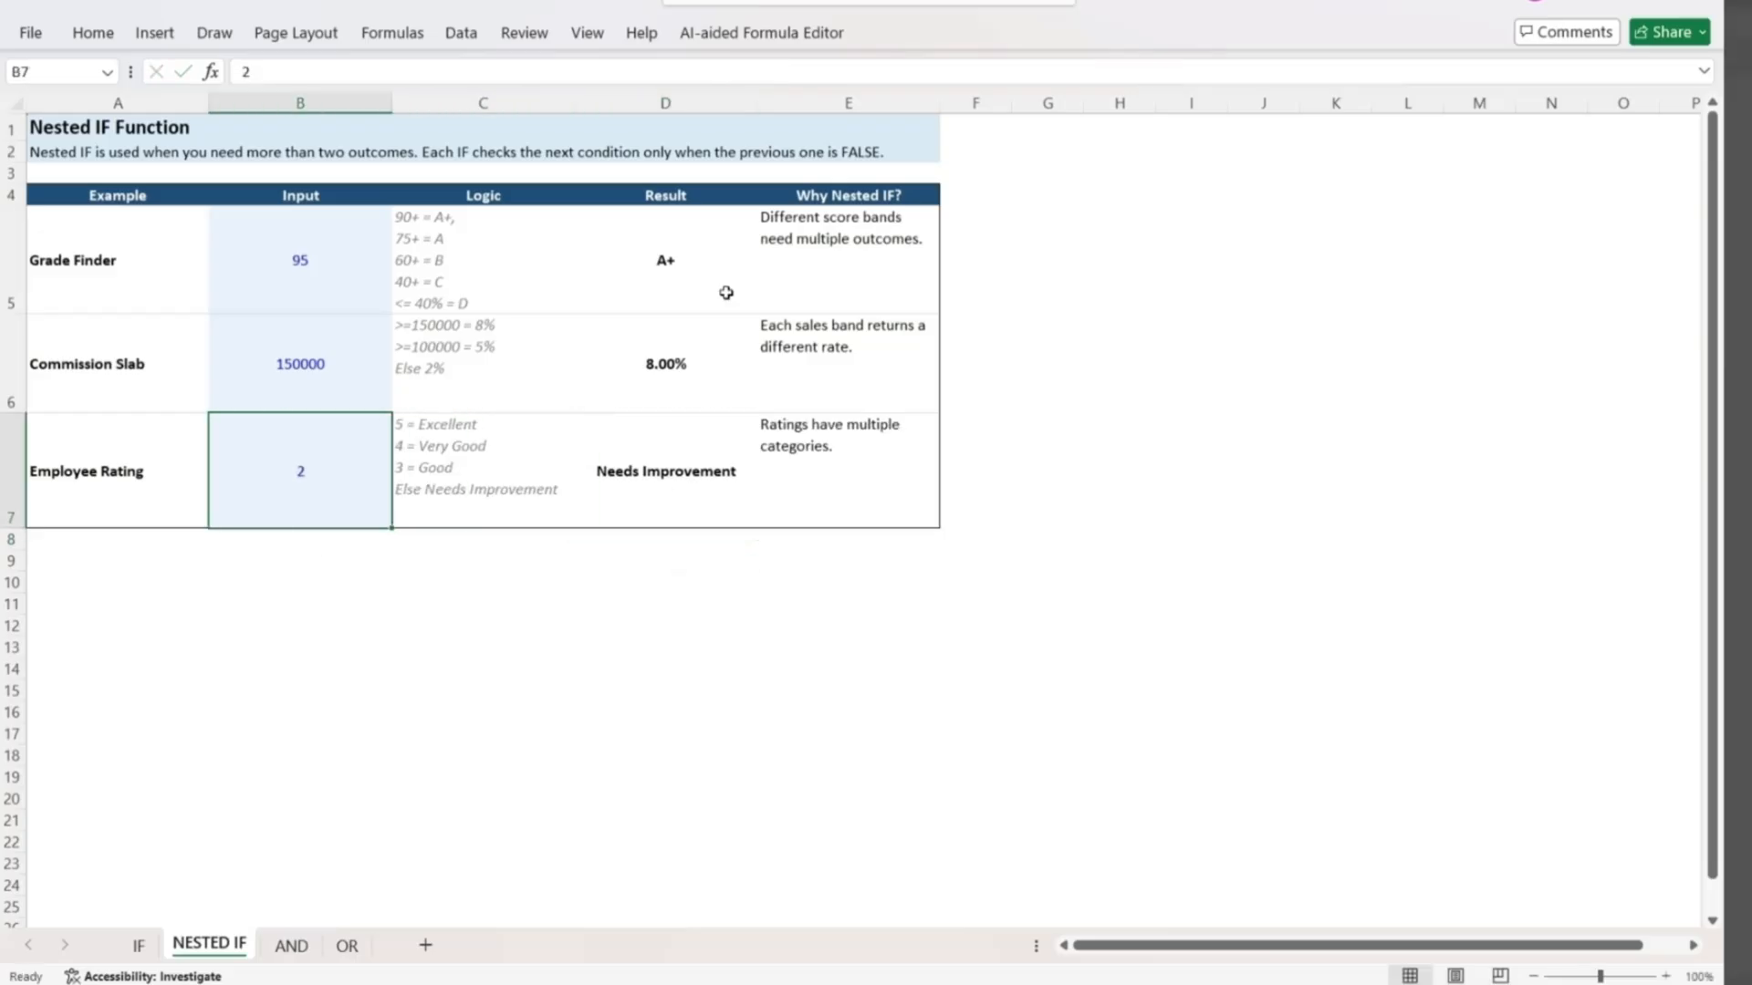
pyautogui.press('Right')
pyautogui.press('Right')
pyautogui.press('Left')
pyautogui.press('Left')
pyautogui.write('5')
pyautogui.press('Return')
pyautogui.press('Up')
pyautogui.write('4')
pyautogui.press('Return')
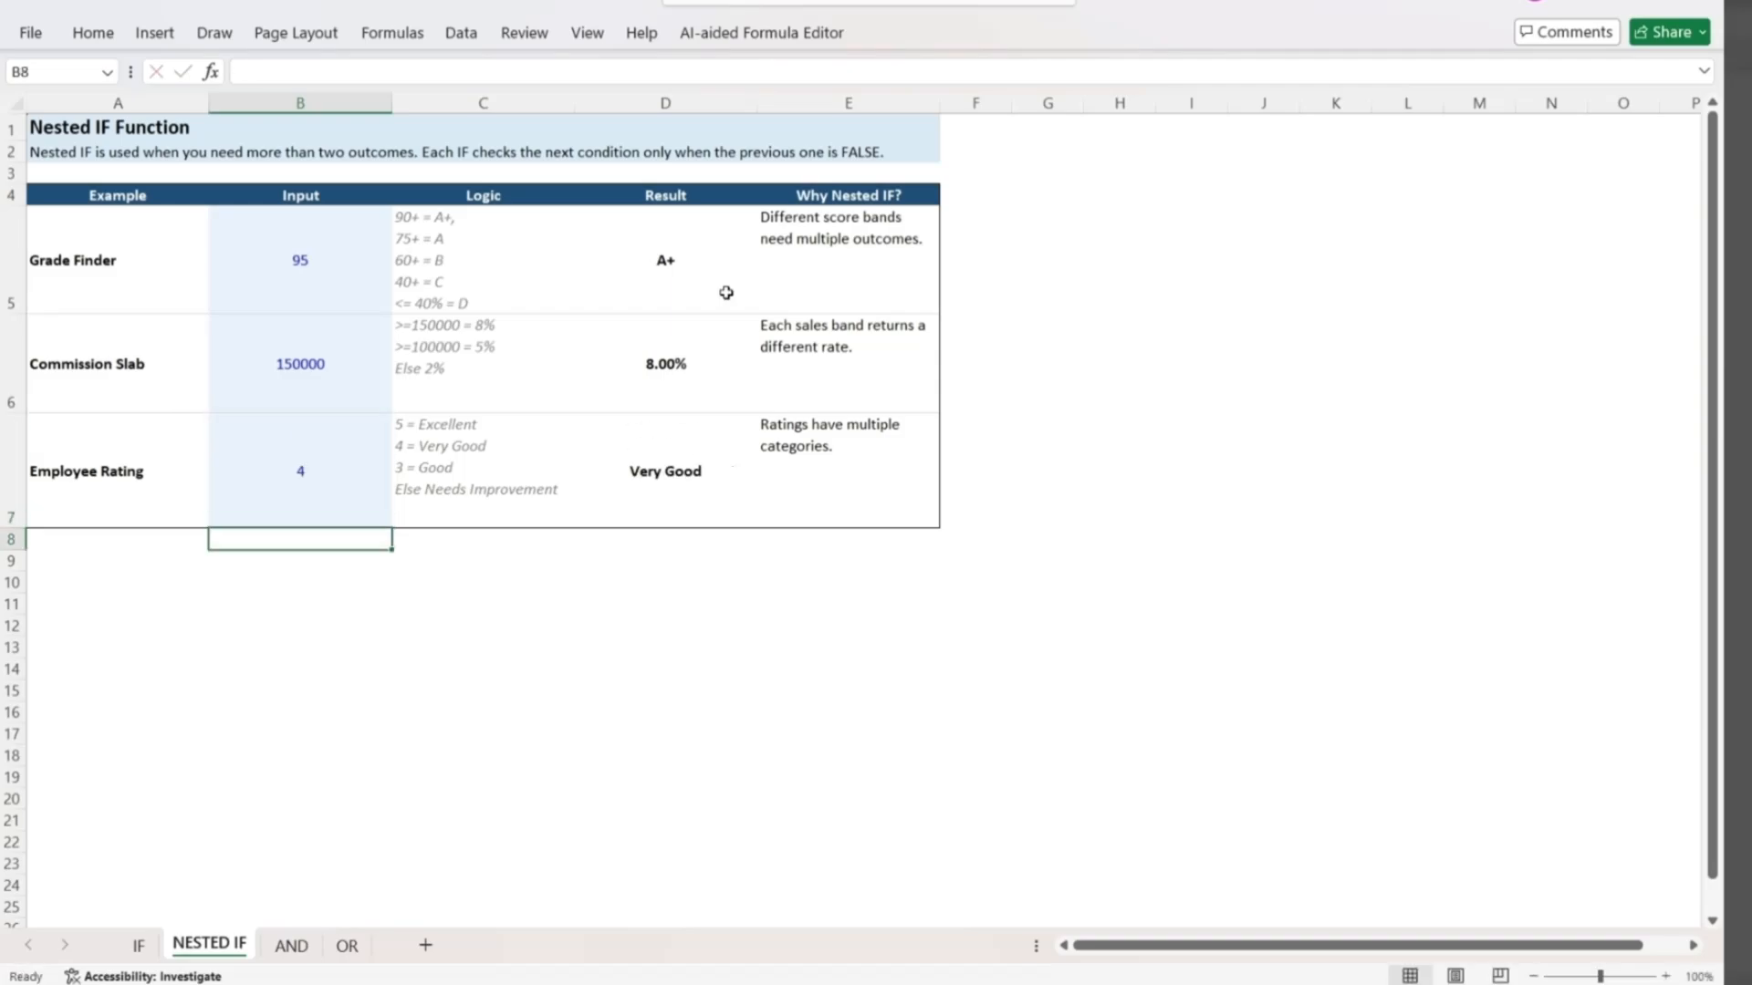